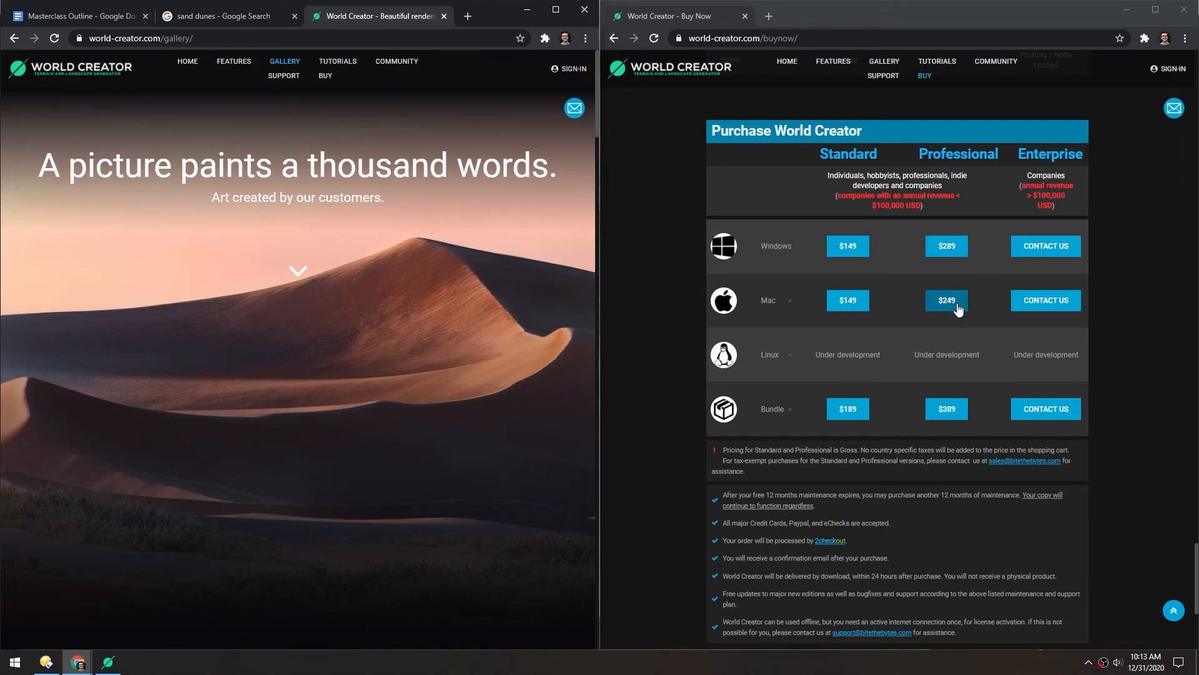
# Step: Review the World Creator edition comparison table, and browse the customer gallery, enlarging the render of the smoking crater
pyautogui.scroll(2, 1195, 562)
pyautogui.scroll(20, 929, 225)
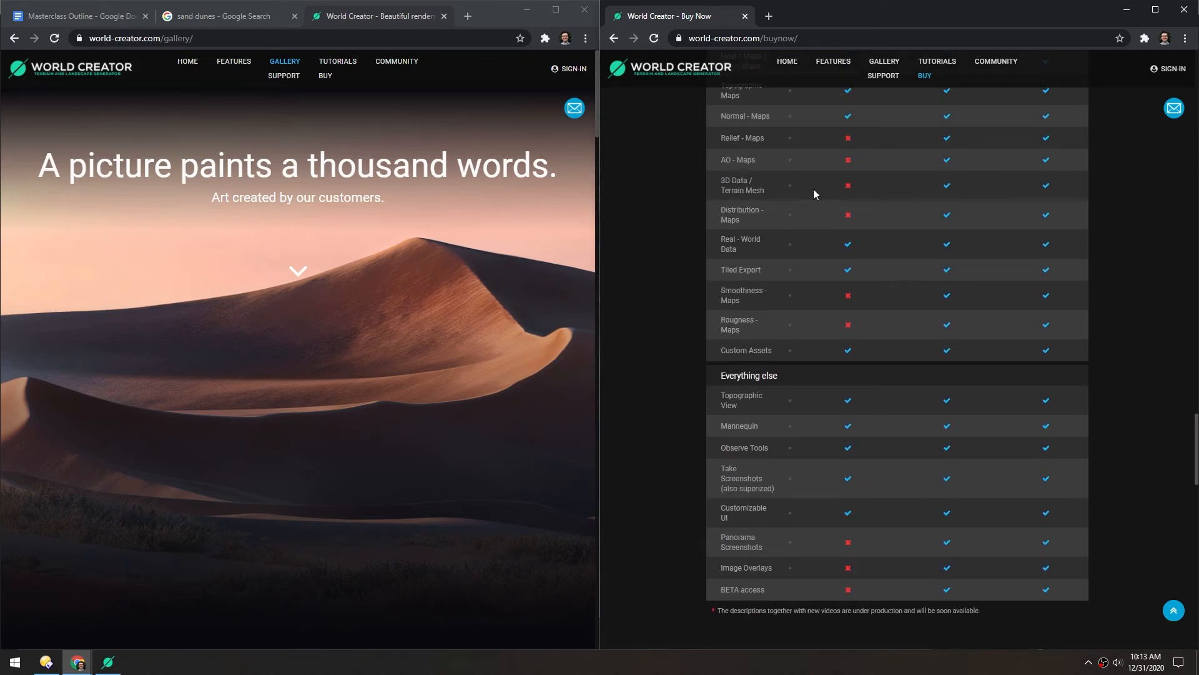
pyautogui.click(601, 106)
pyautogui.scroll(-10, 558, 176)
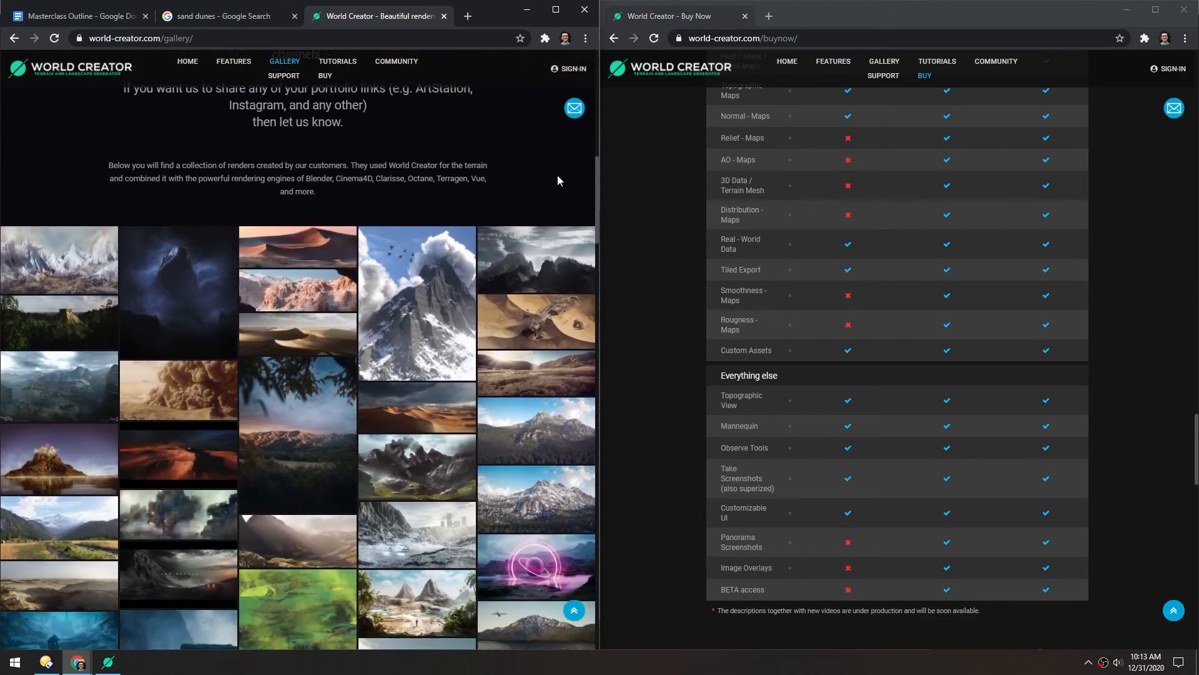
pyautogui.scroll(-2, 556, 178)
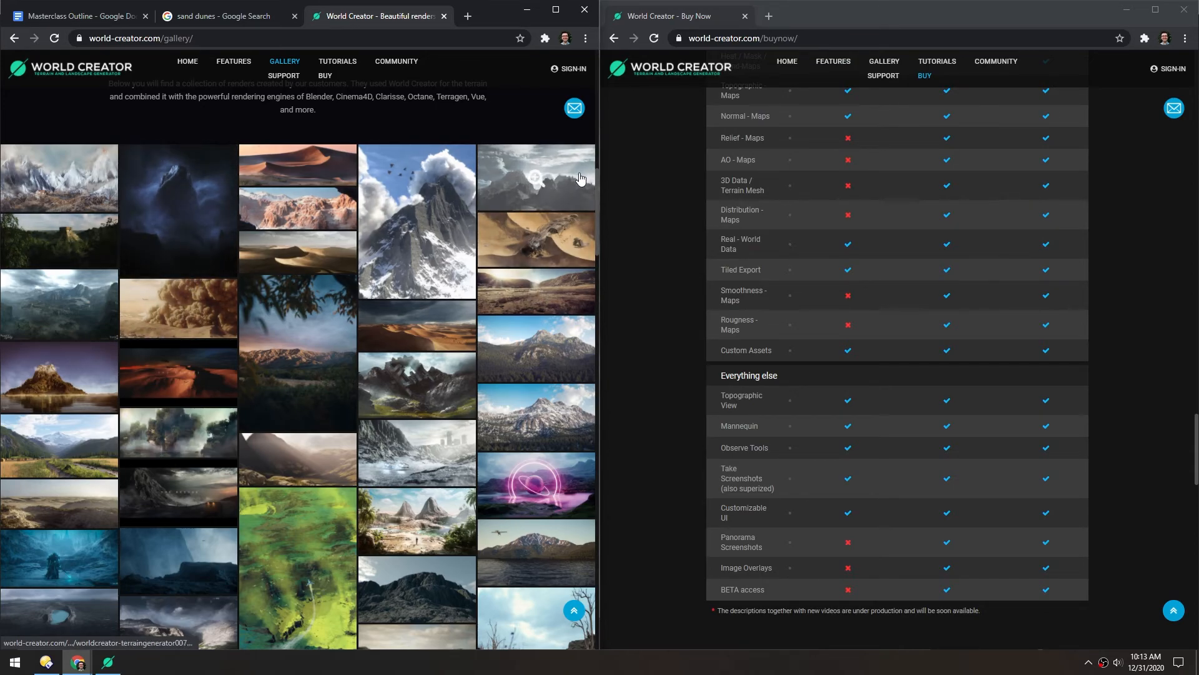
pyautogui.scroll(-8, 579, 178)
pyautogui.scroll(-6, 579, 178)
pyautogui.scroll(-6, 580, 178)
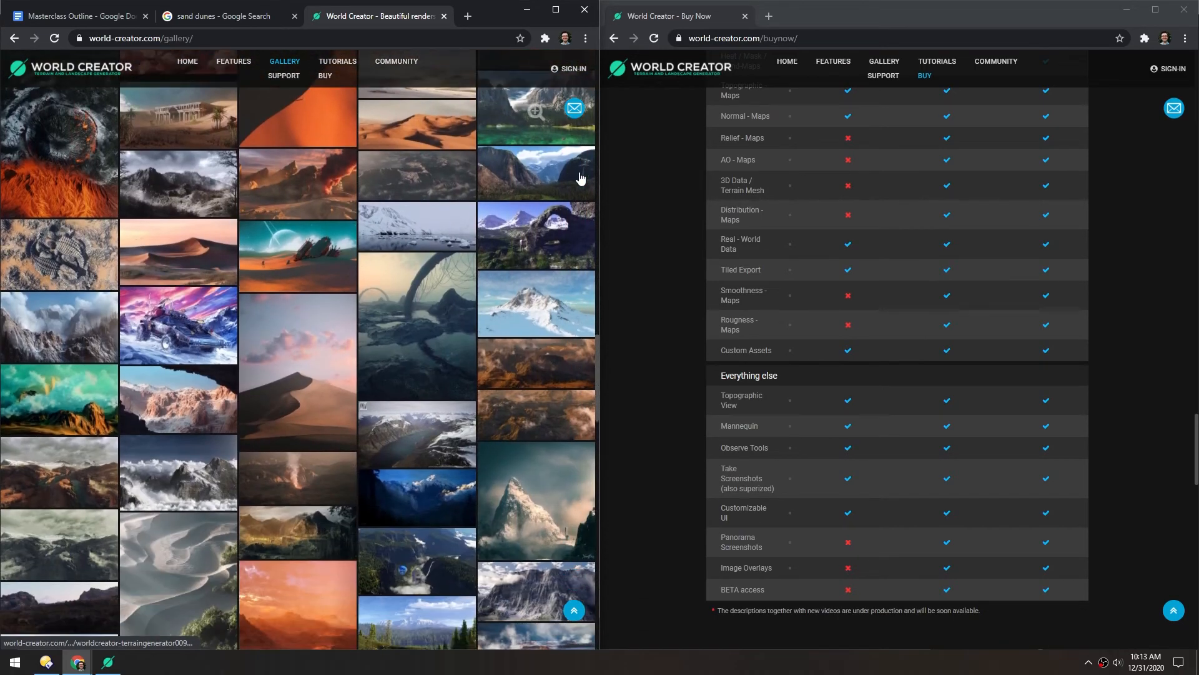
pyautogui.scroll(-3, 580, 178)
pyautogui.click(257, 328)
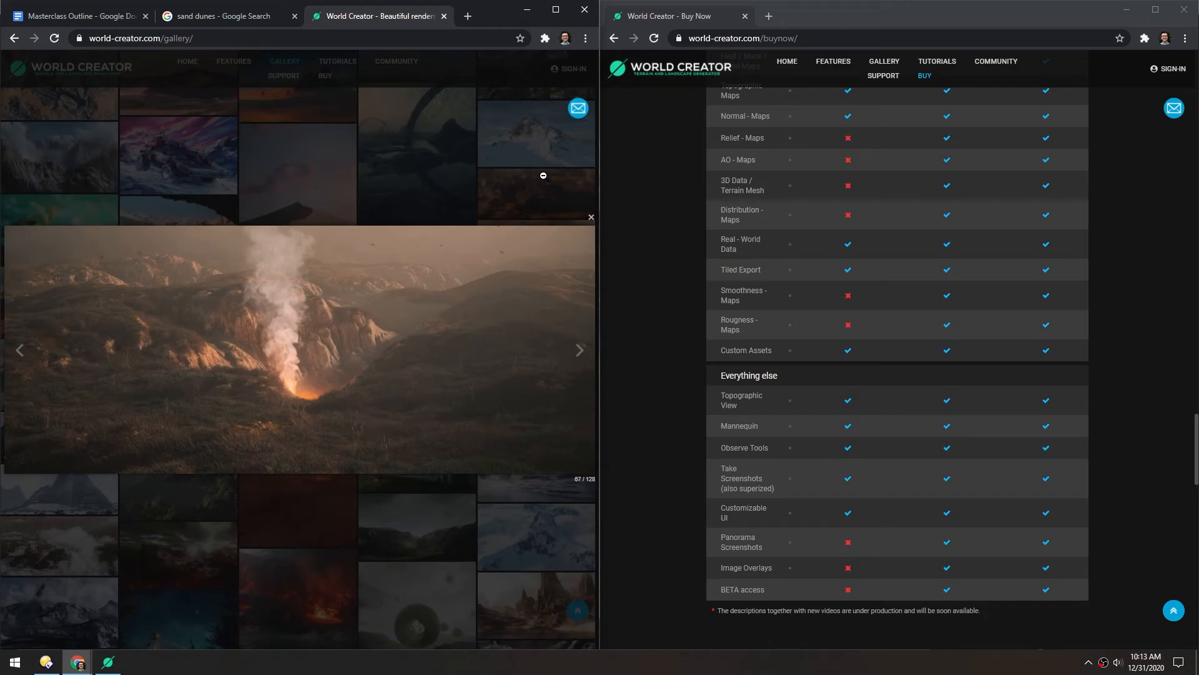
pyautogui.click(543, 175)
# Step: Minimize both browser windows and switch to the snowy terrain open in World Creator
pyautogui.click(526, 9)
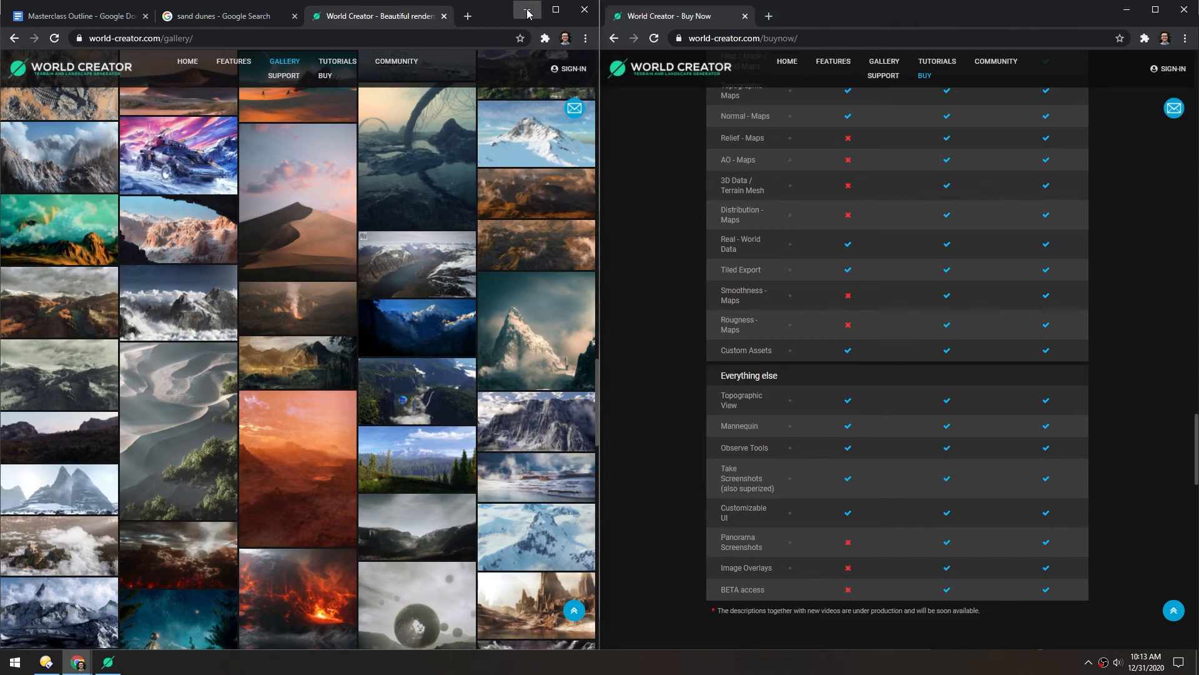
pyautogui.click(1127, 10)
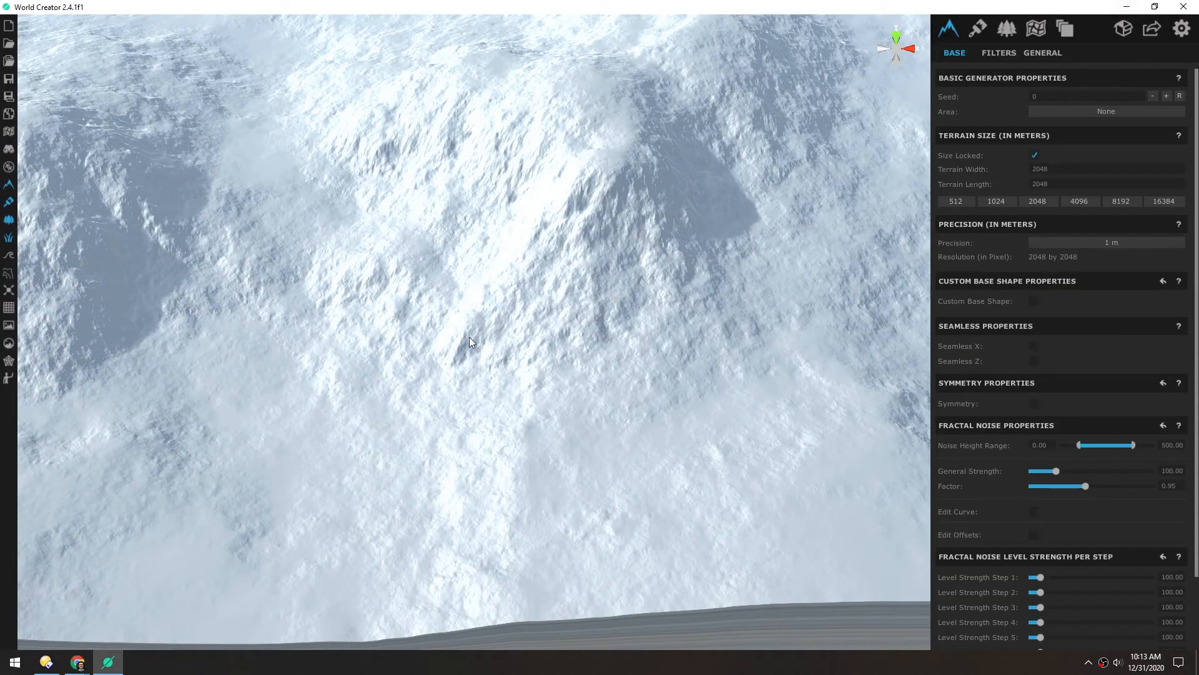
pyautogui.scroll(-5, 477, 293)
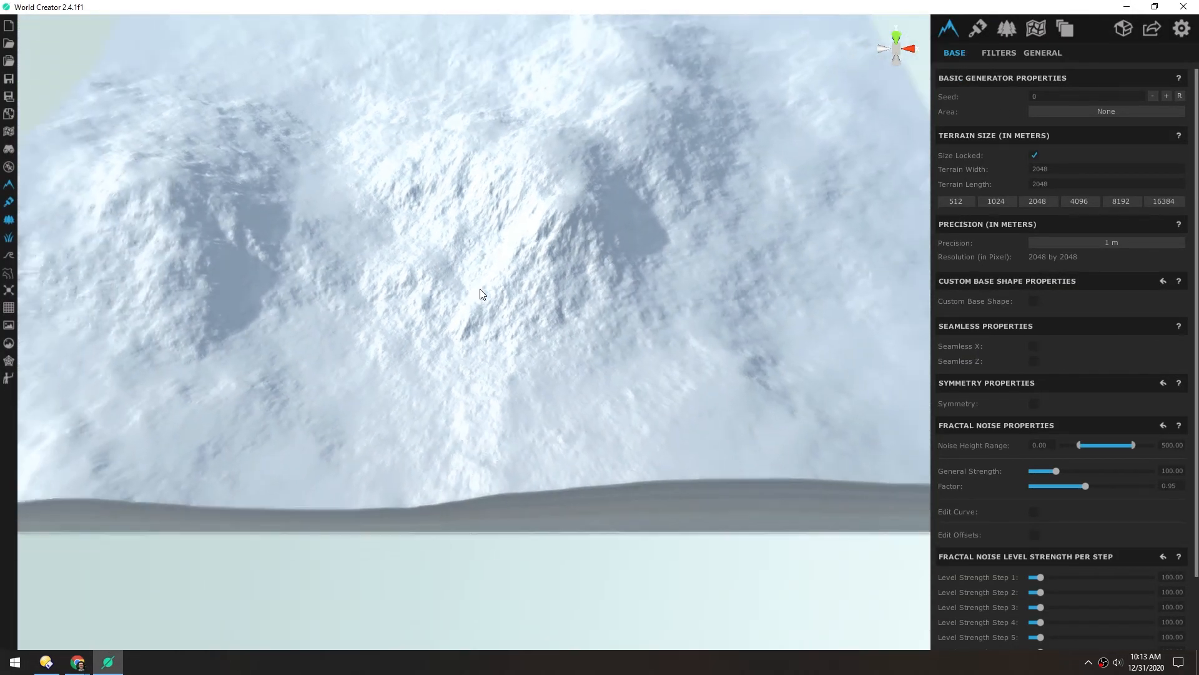
pyautogui.moveTo(476, 273); pyautogui.dragTo(538, 308, button='middle')
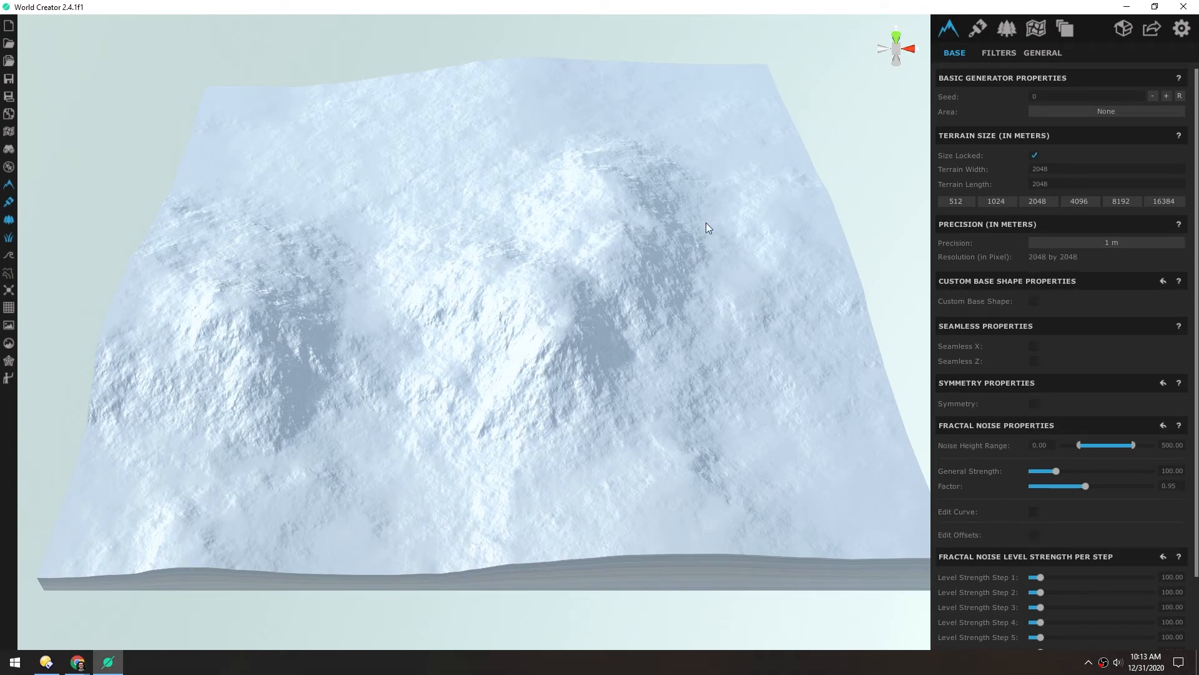
# Step: Set the terrain size to 512 by 512 meters
pyautogui.click(957, 200)
pyautogui.moveTo(179, 456); pyautogui.dragTo(544, 302, button='middle')
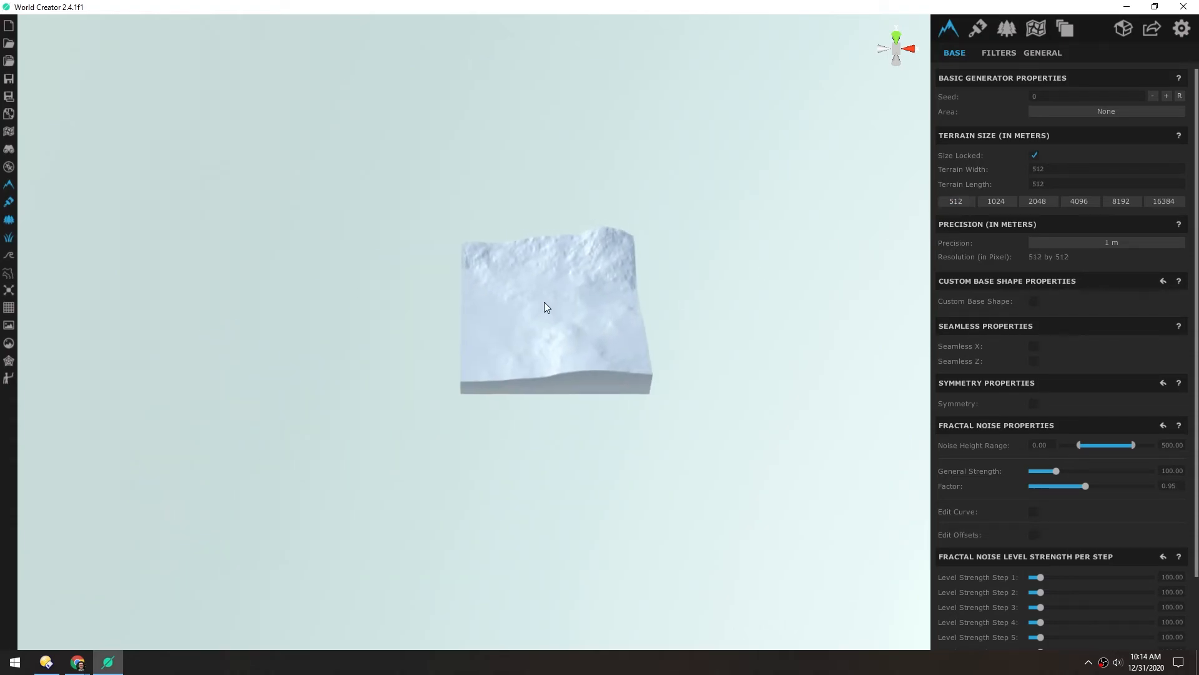
pyautogui.scroll(3, 555, 304)
pyautogui.scroll(3, 562, 306)
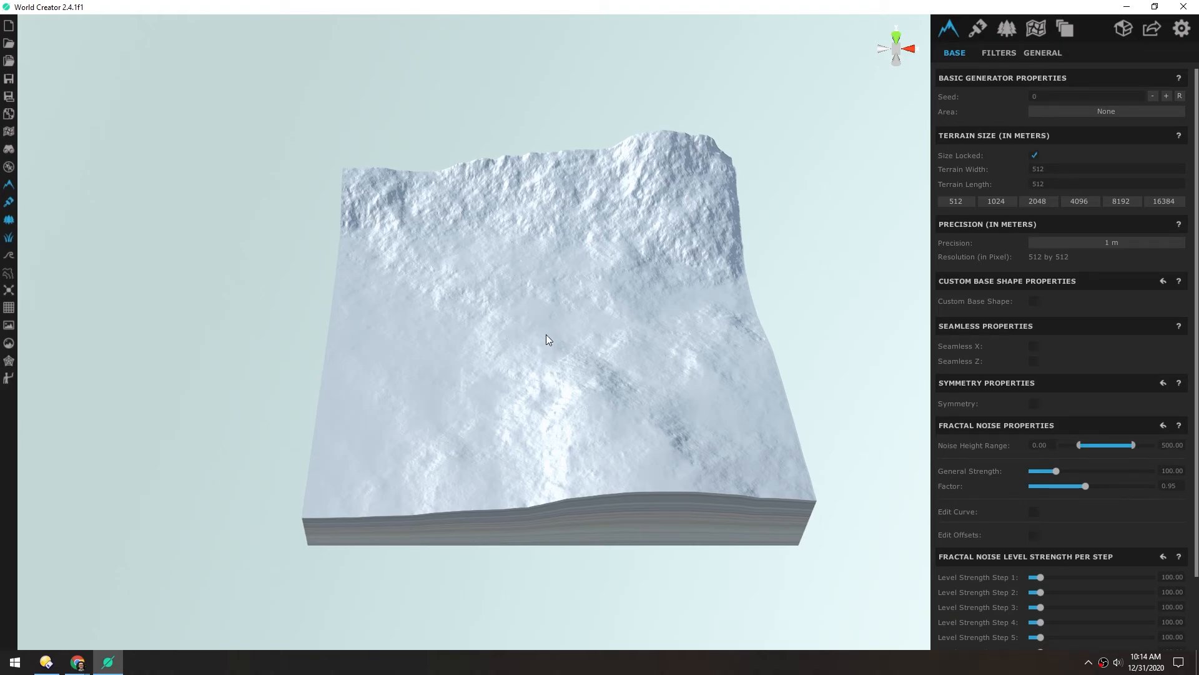
# Step: Inspect the terrain's surface detail up close and from farther away at 1 m precision
pyautogui.moveTo(548, 340); pyautogui.dragTo(513, 315, button='middle')
pyautogui.moveTo(501, 297)
pyautogui.mouseDown(button='right')
pyautogui.moveTo(494, 306)
pyautogui.moveTo(538, 303)
pyautogui.moveTo(474, 329)
pyautogui.moveTo(517, 311)
pyautogui.moveTo(504, 314)
pyautogui.mouseUp(button='right')
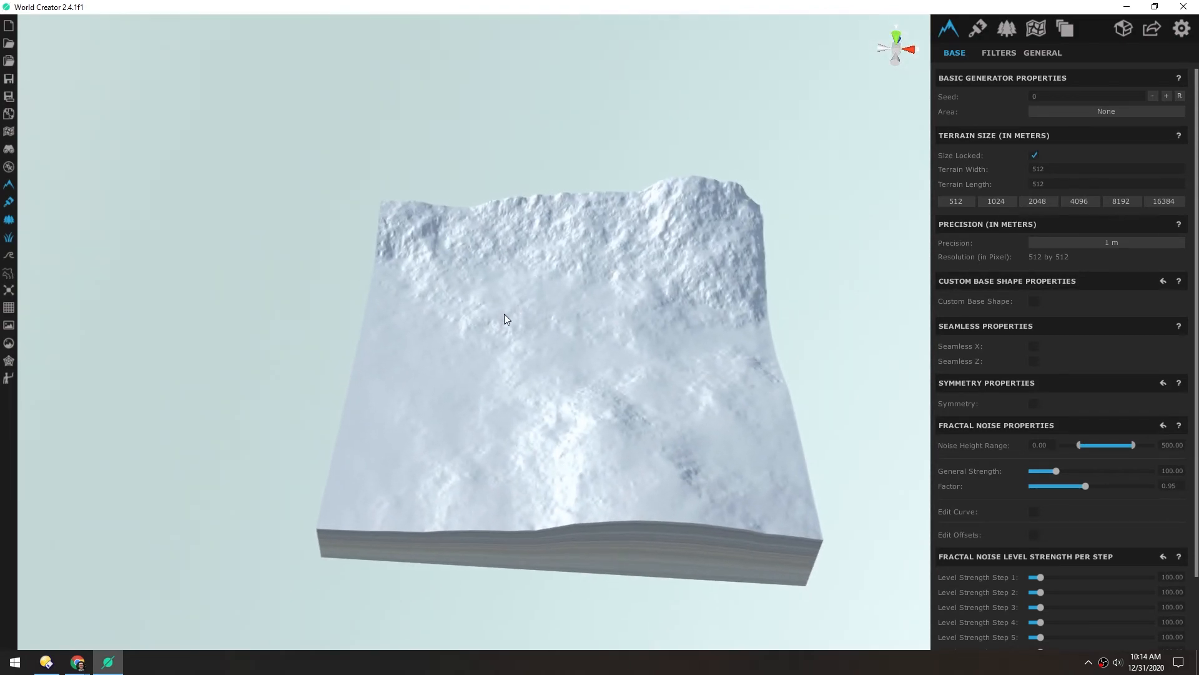
pyautogui.scroll(5, 507, 313)
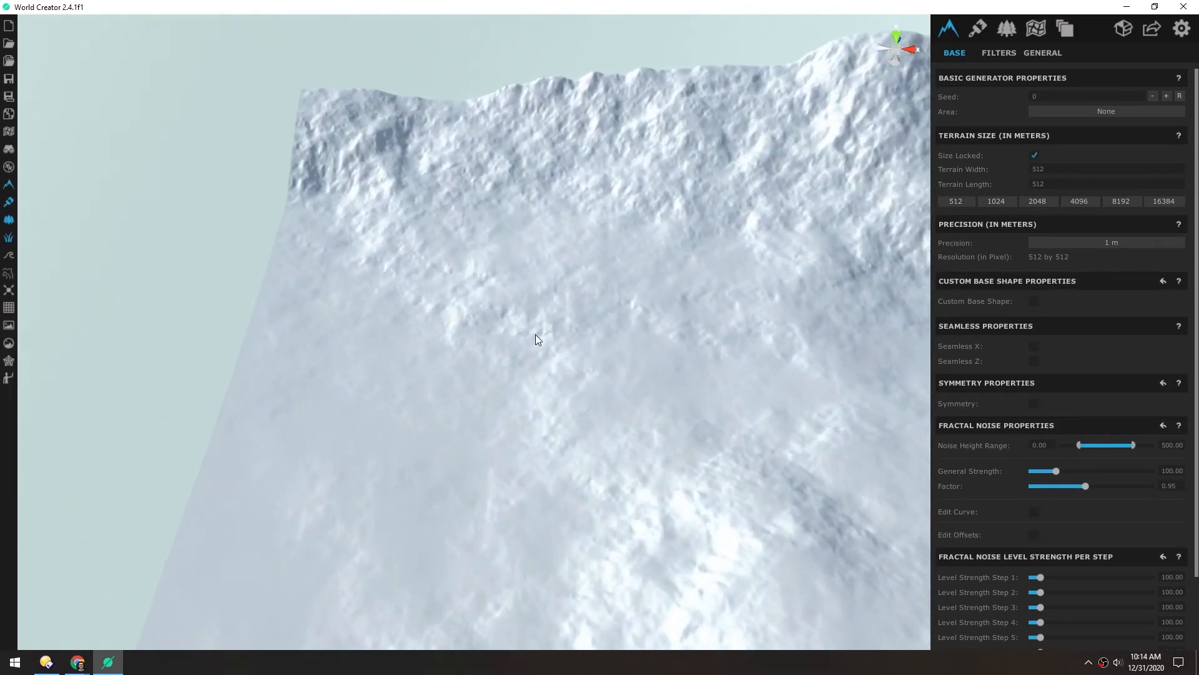
pyautogui.scroll(-5, 536, 336)
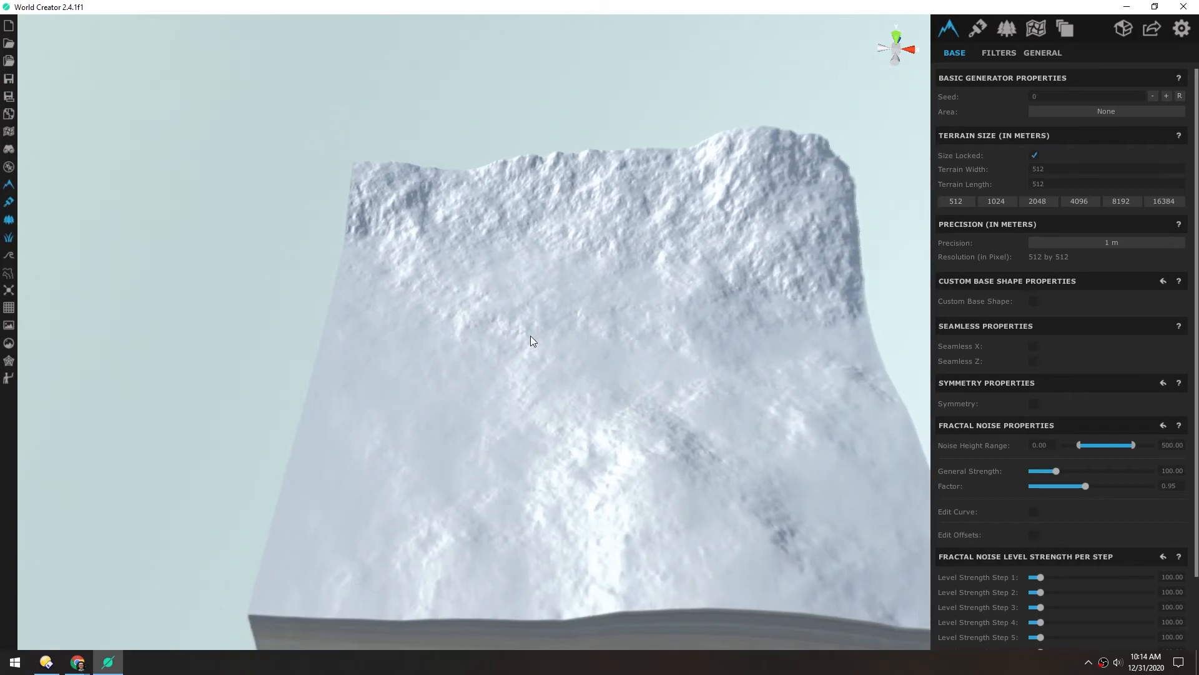
pyautogui.scroll(4, 530, 336)
pyautogui.moveTo(523, 354); pyautogui.dragTo(527, 322, button='right')
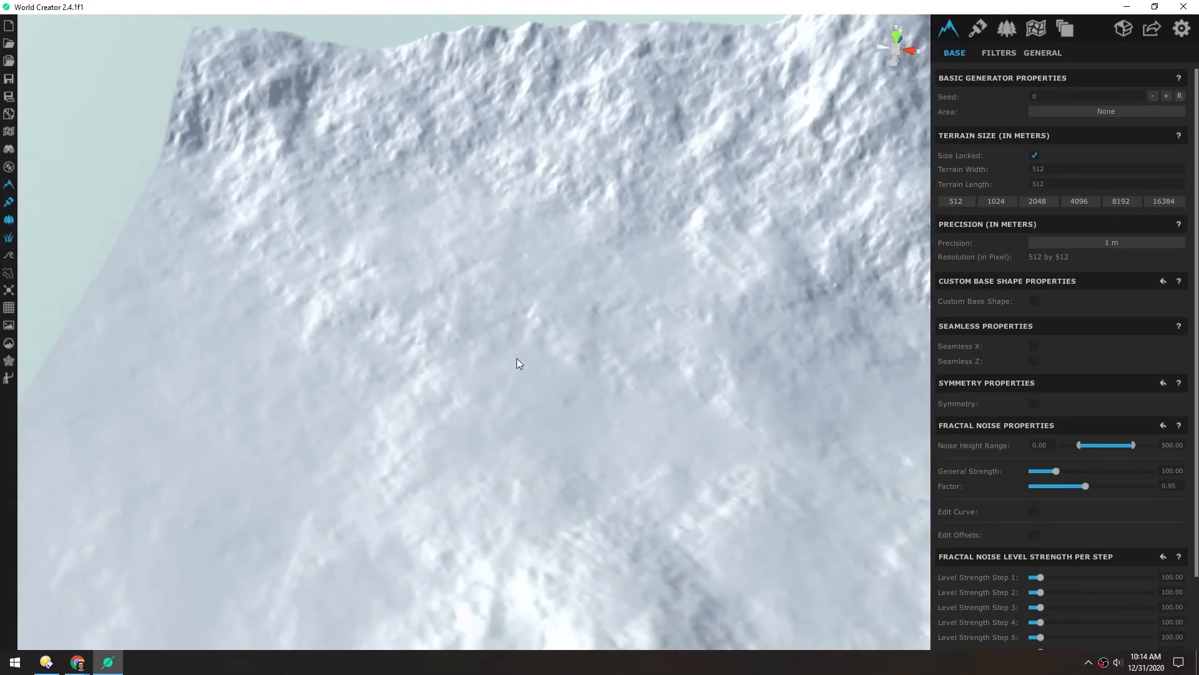
pyautogui.scroll(-4, 497, 365)
pyautogui.scroll(4, 534, 359)
pyautogui.scroll(-2, 534, 362)
pyautogui.scroll(-2, 528, 363)
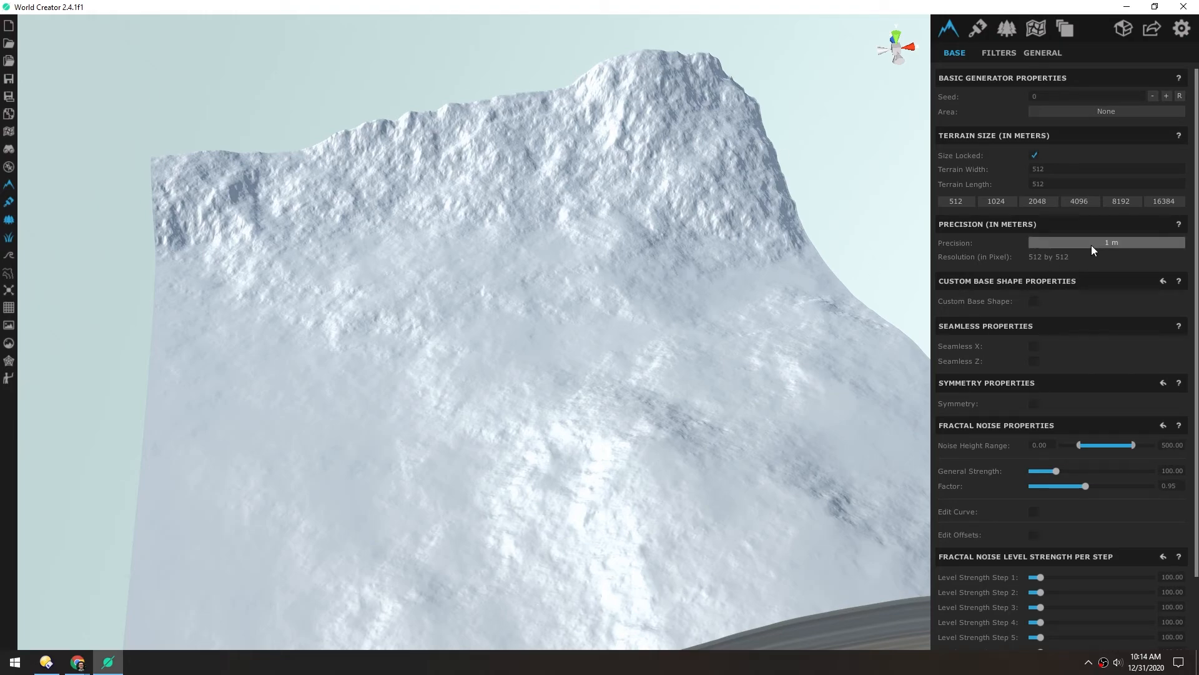
# Step: Set the terrain precision to 1/2 m and inspect the surface detail up close
pyautogui.click(1106, 242)
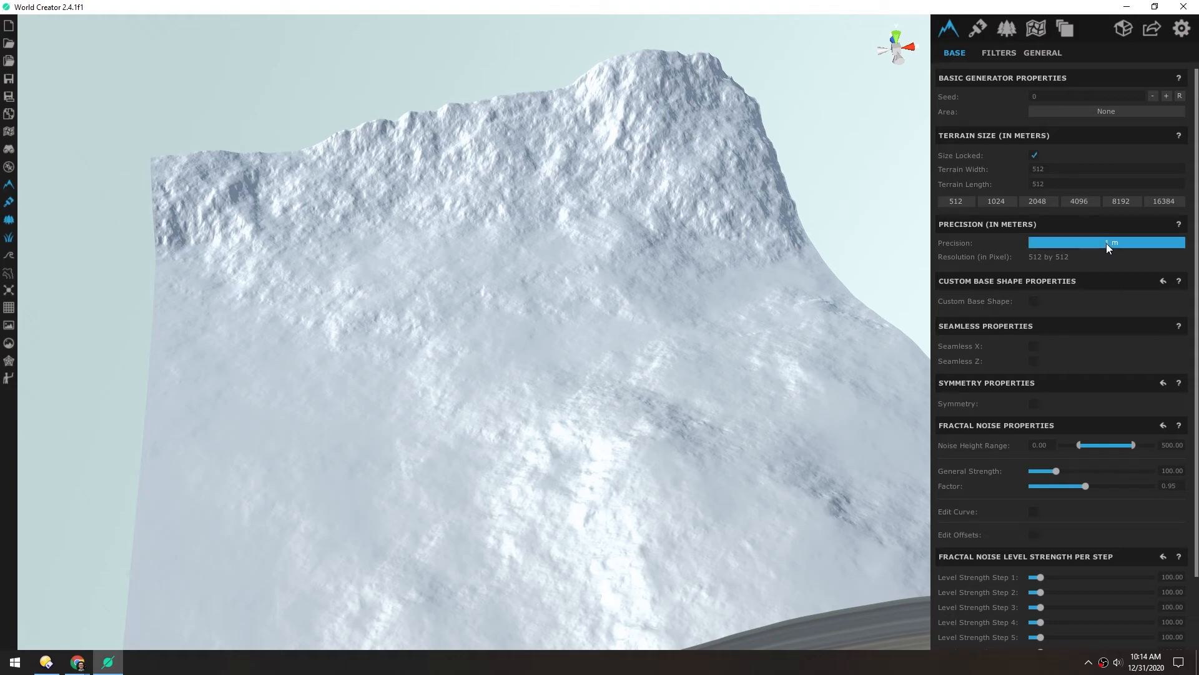
pyautogui.click(1107, 381)
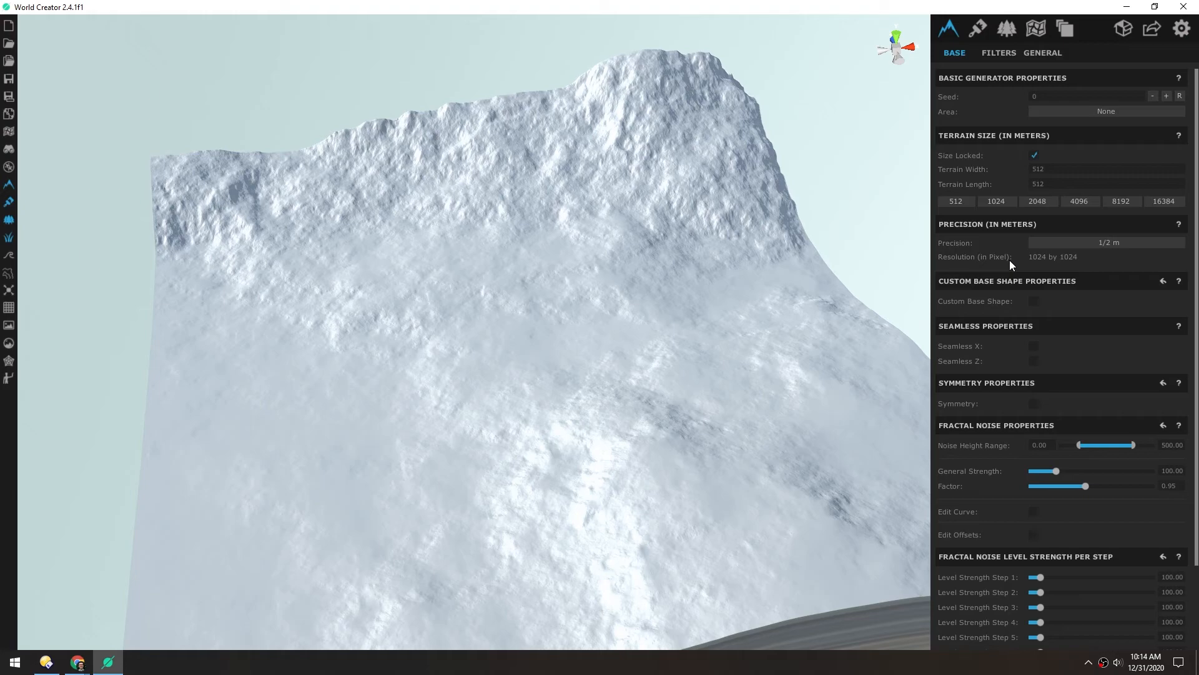
pyautogui.scroll(5, 488, 181)
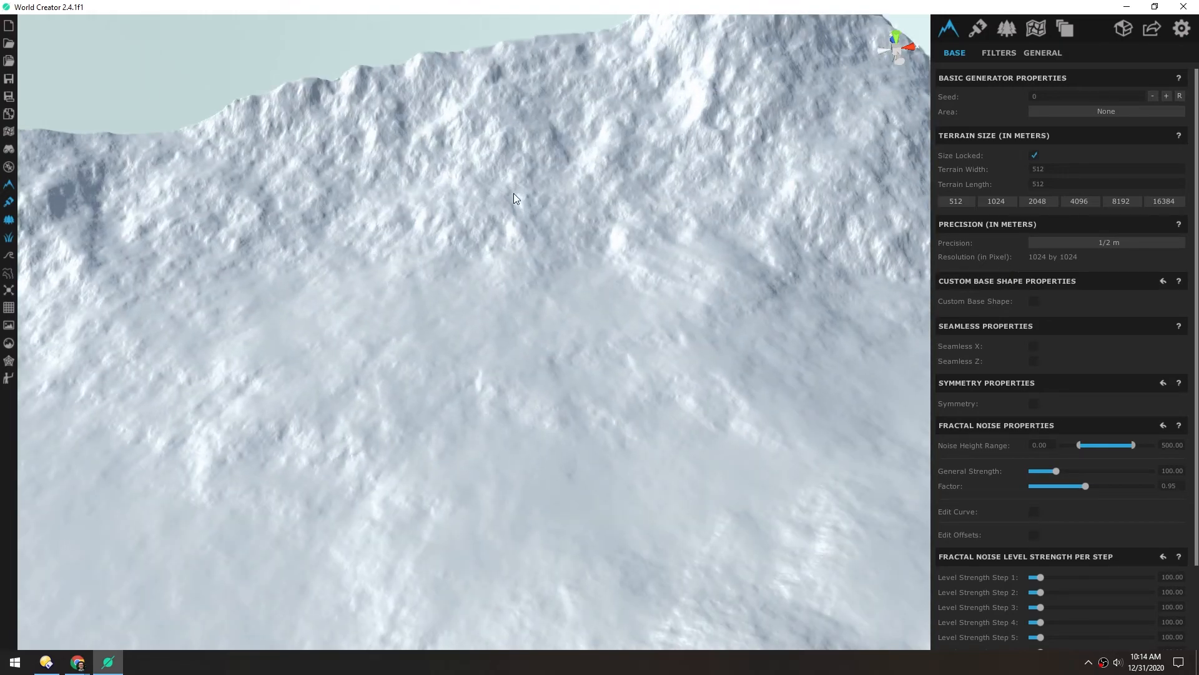
# Step: Try a terrain precision of 1/8 m and inspect the finer surface detail up close
pyautogui.click(1106, 243)
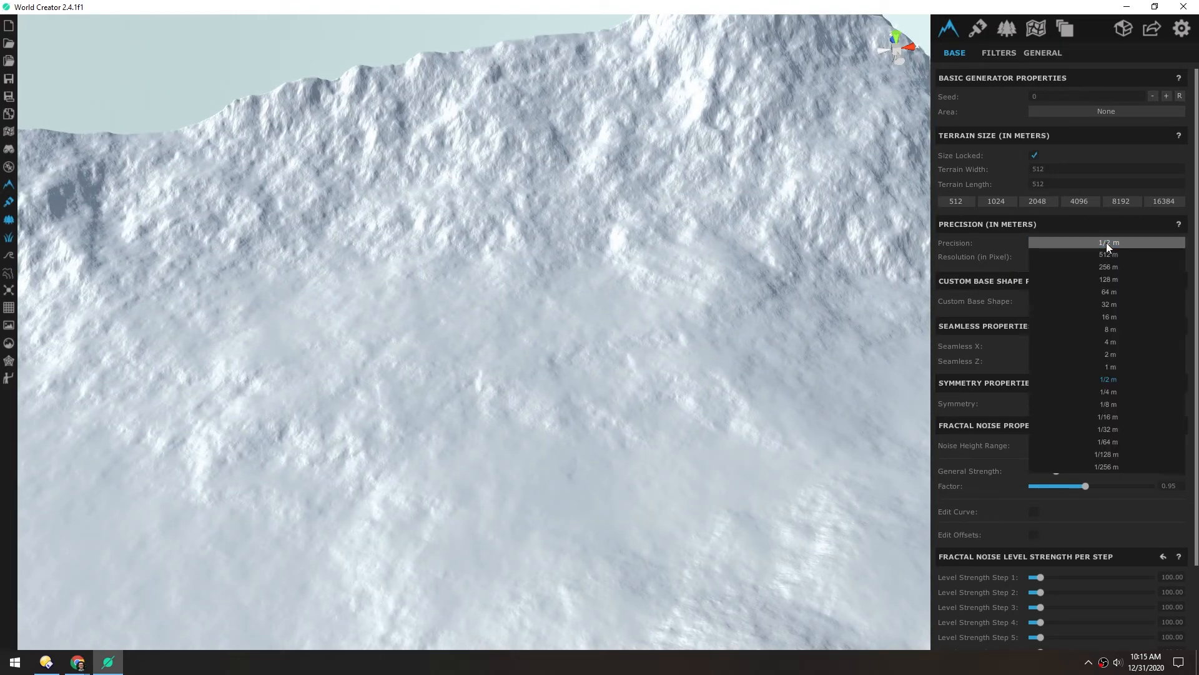
pyautogui.click(1108, 403)
pyautogui.scroll(5, 574, 215)
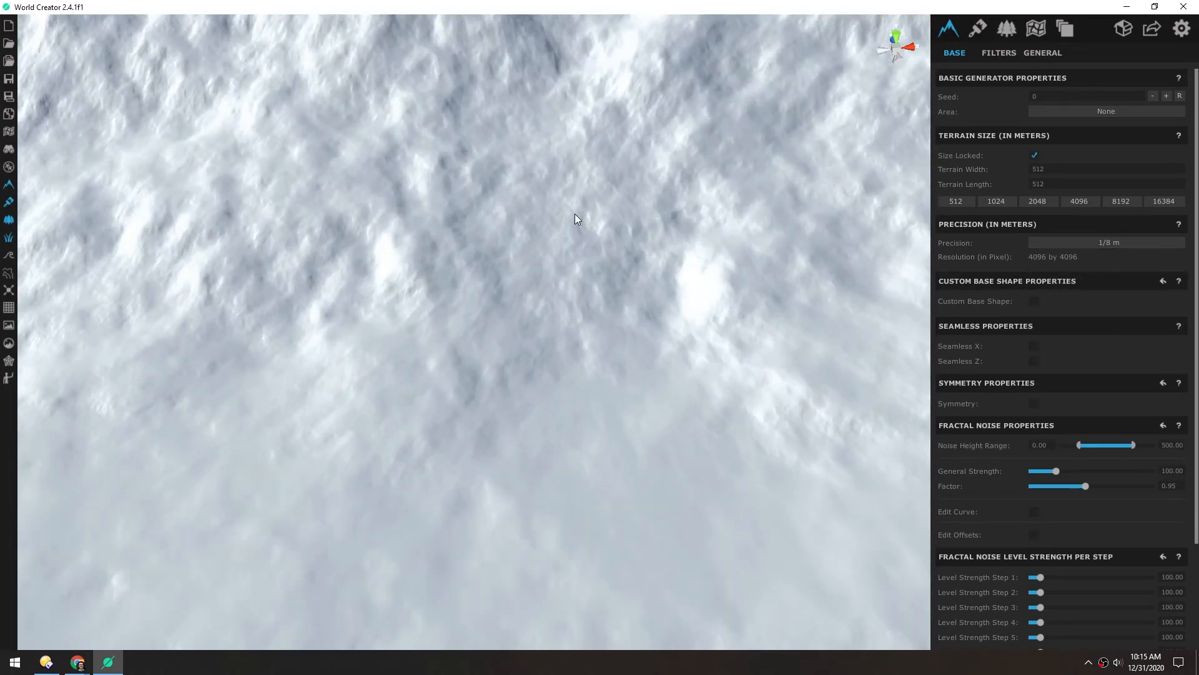
pyautogui.scroll(5, 600, 224)
pyautogui.moveTo(650, 270); pyautogui.dragTo(538, 216, button='middle')
# Step: Return the terrain precision to 1/2 m
pyautogui.click(1100, 243)
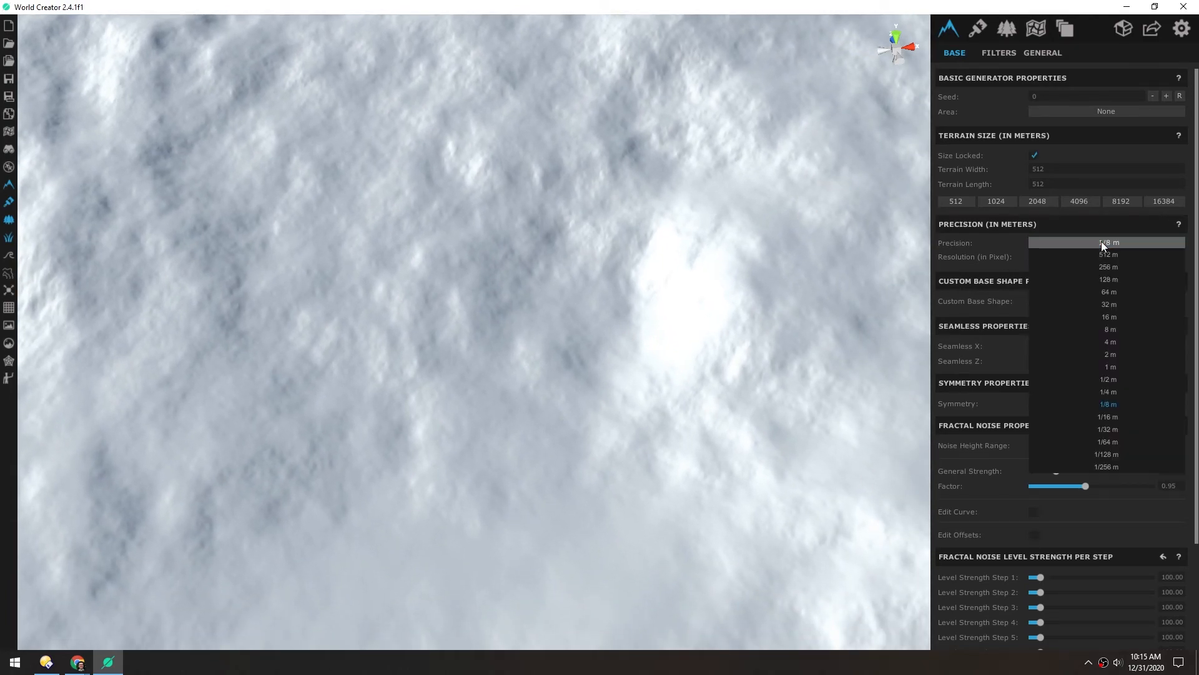
pyautogui.click(1104, 379)
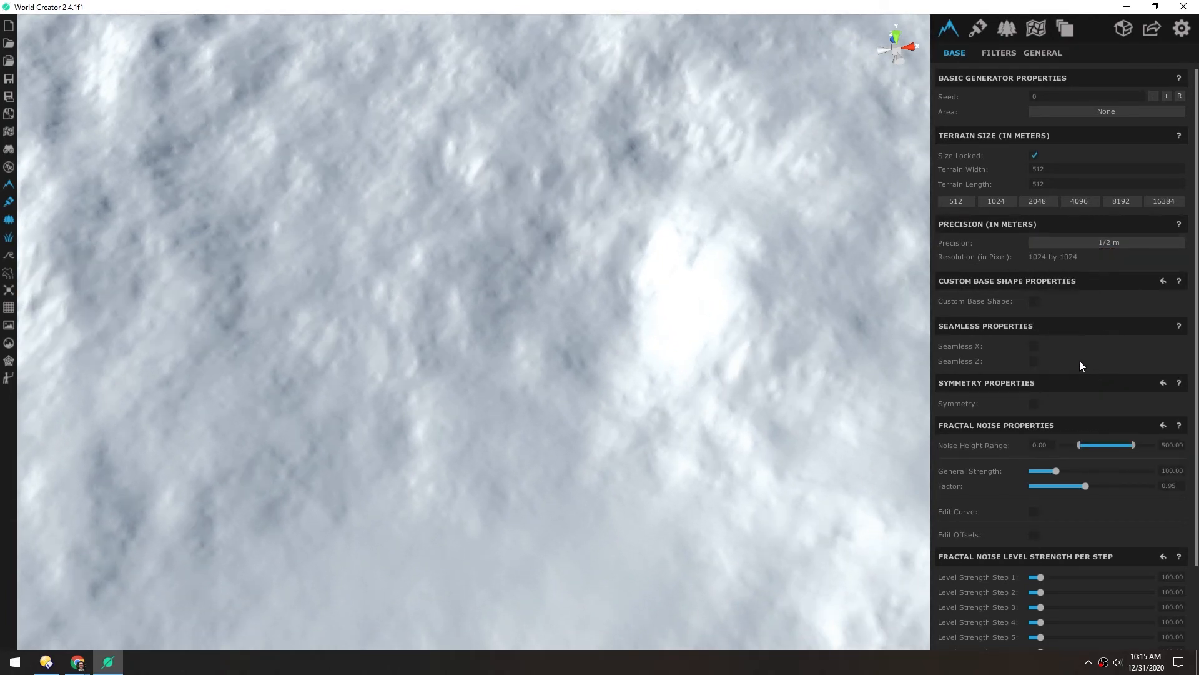
pyautogui.scroll(-10, 623, 167)
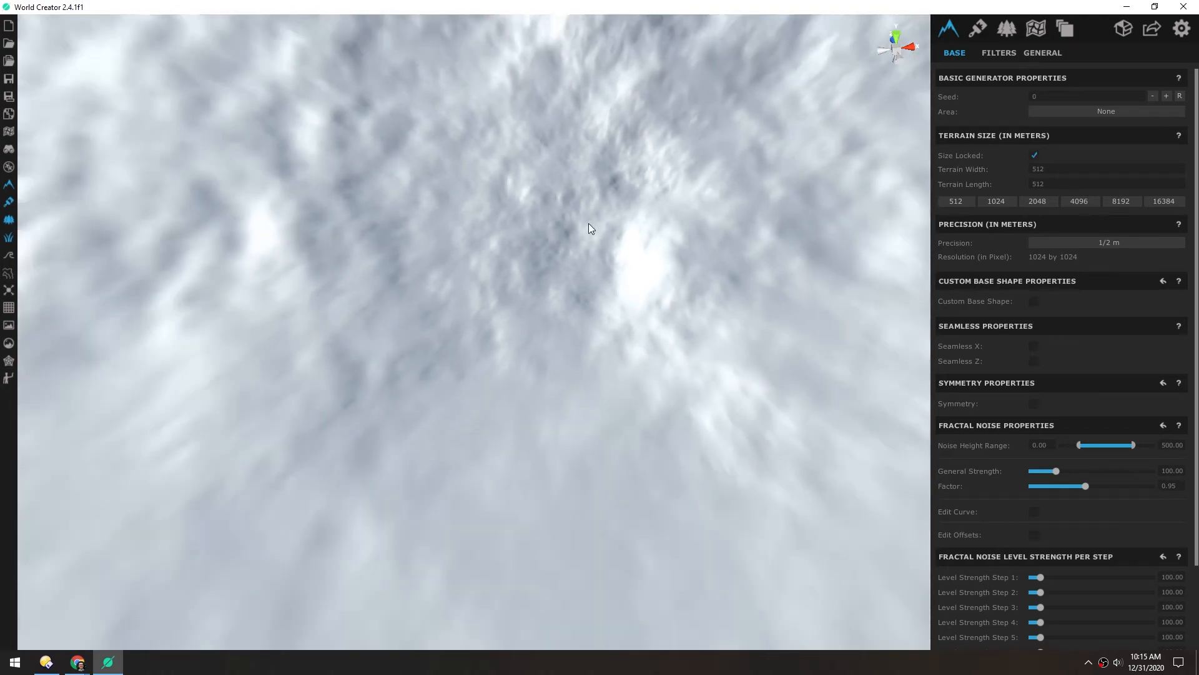
pyautogui.scroll(-5, 524, 295)
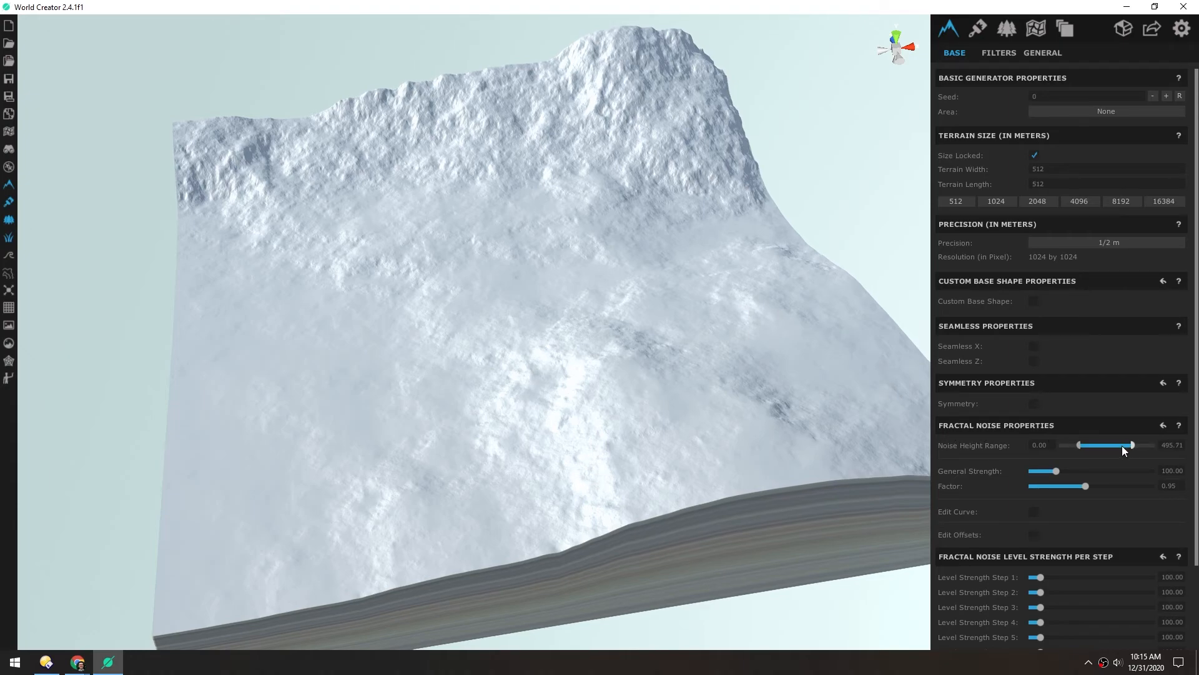
# Step: Try a maximum noise height of 474.26, and reset the fractal noise properties to their default values
pyautogui.moveTo(1133, 446); pyautogui.dragTo(1086, 446)
pyautogui.moveTo(372, 406); pyautogui.dragTo(744, 360)
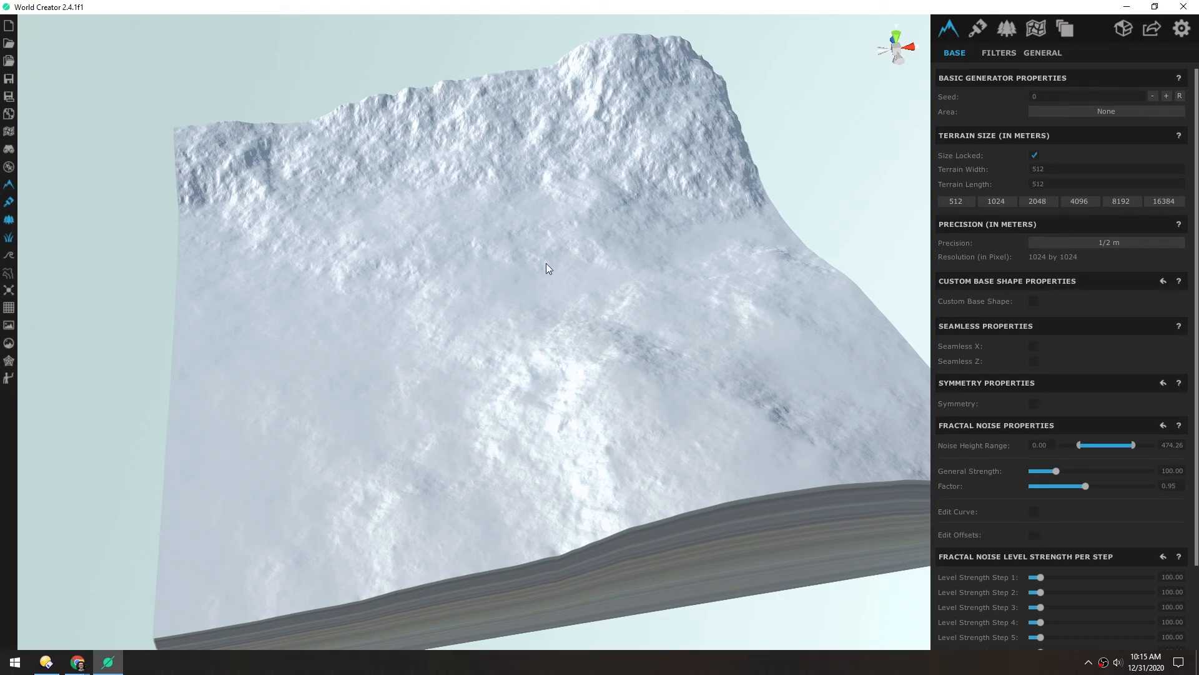
pyautogui.click(1163, 425)
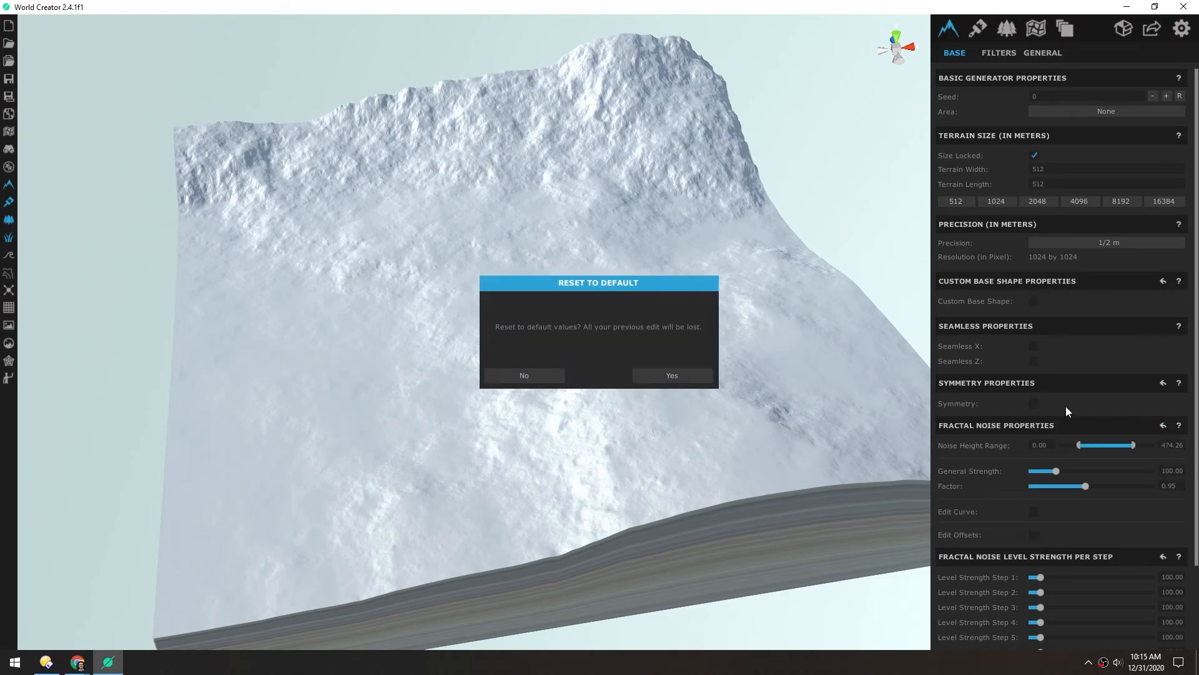
pyautogui.click(692, 373)
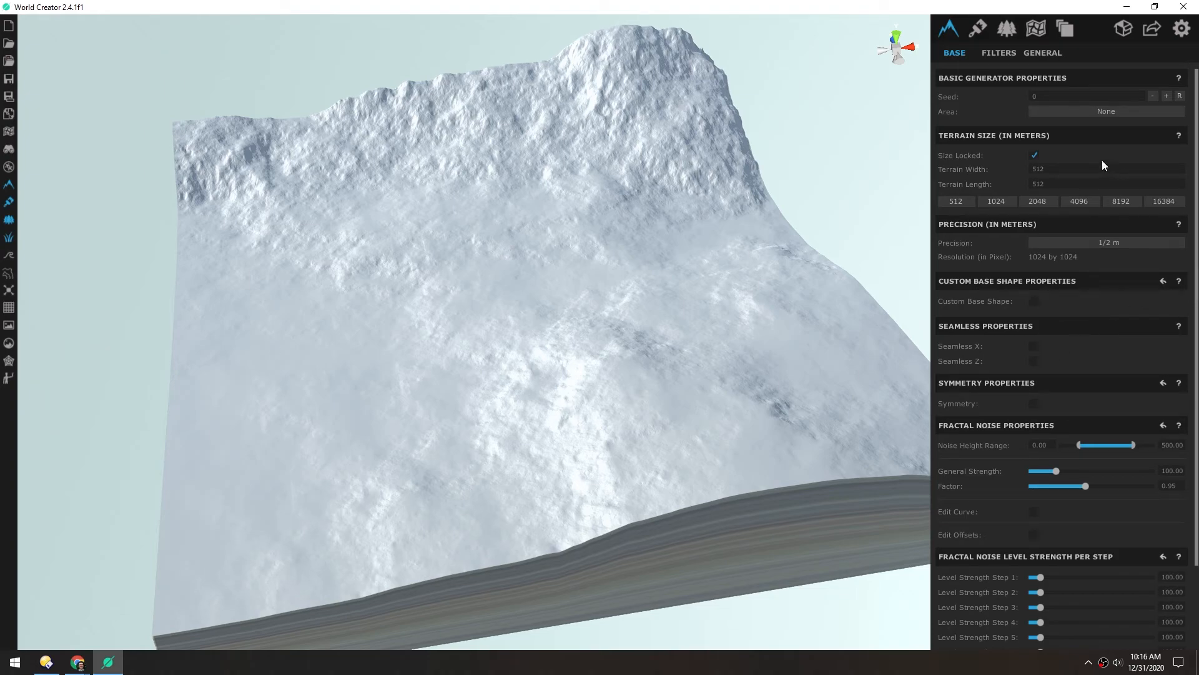
# Step: Randomize the terrain seed several times to generate a different base shape
pyautogui.click(1181, 96)
pyautogui.click(1181, 97)
pyautogui.moveTo(555, 127); pyautogui.dragTo(530, 178, button='middle')
pyautogui.scroll(-10, 543, 231)
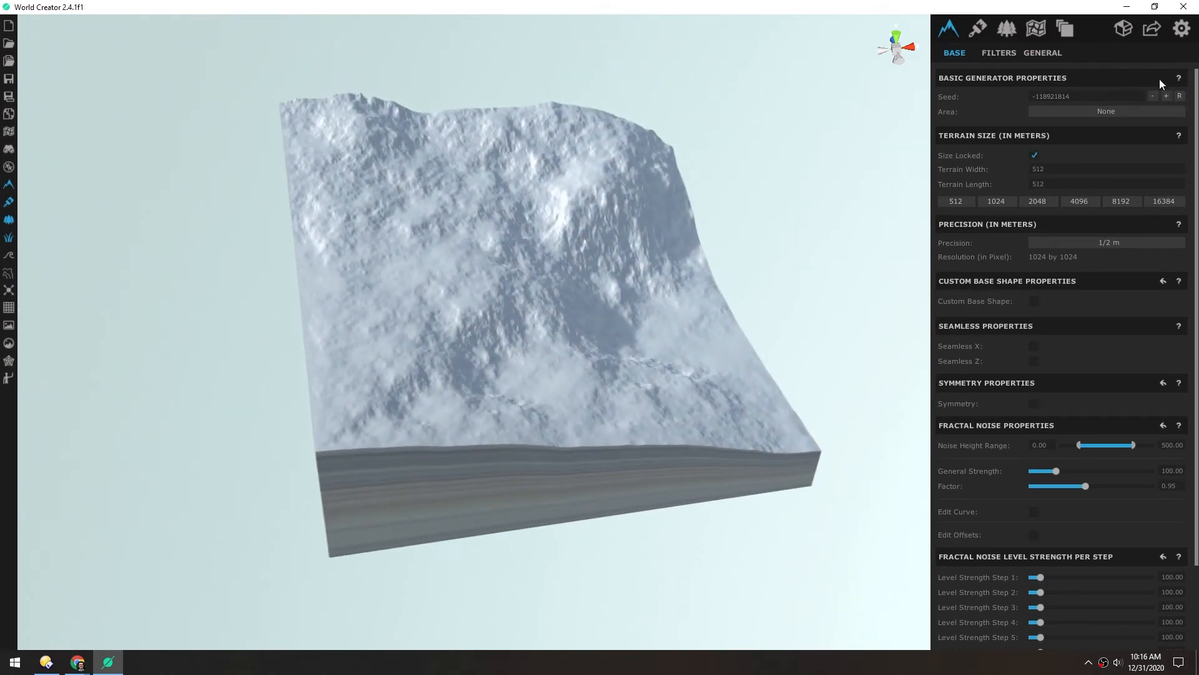
pyautogui.click(1180, 96)
pyautogui.click(1180, 96)
pyautogui.click(1180, 96)
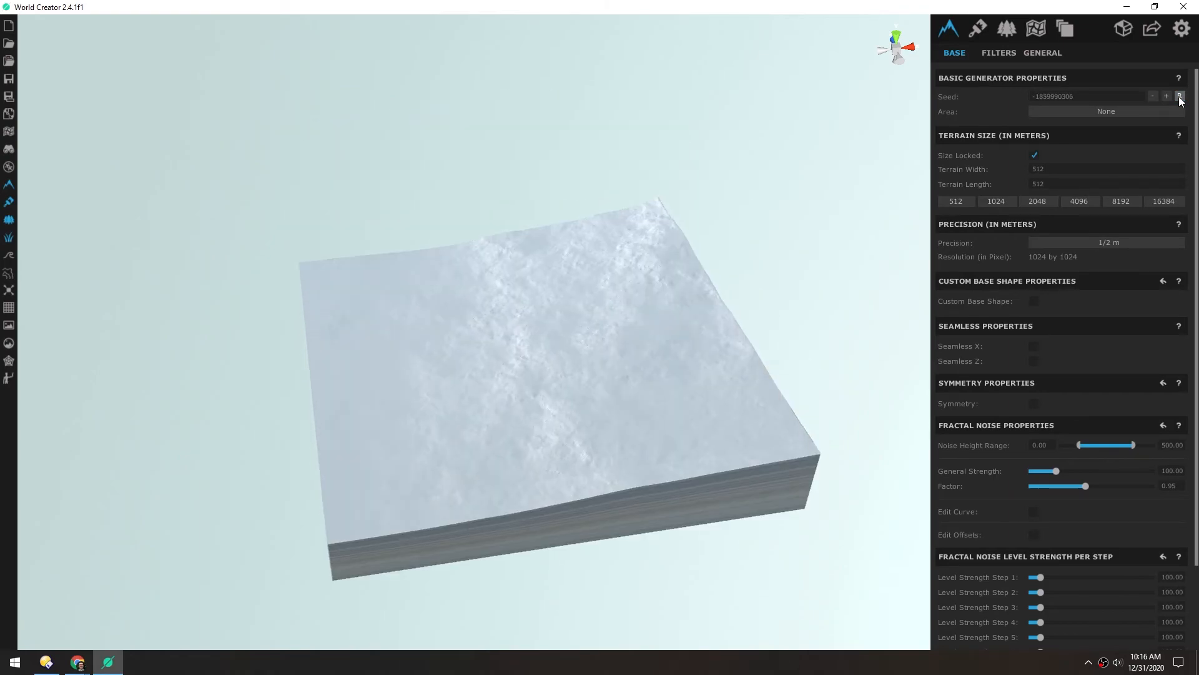
pyautogui.click(1179, 96)
pyautogui.click(1180, 96)
pyautogui.scroll(3, 528, 310)
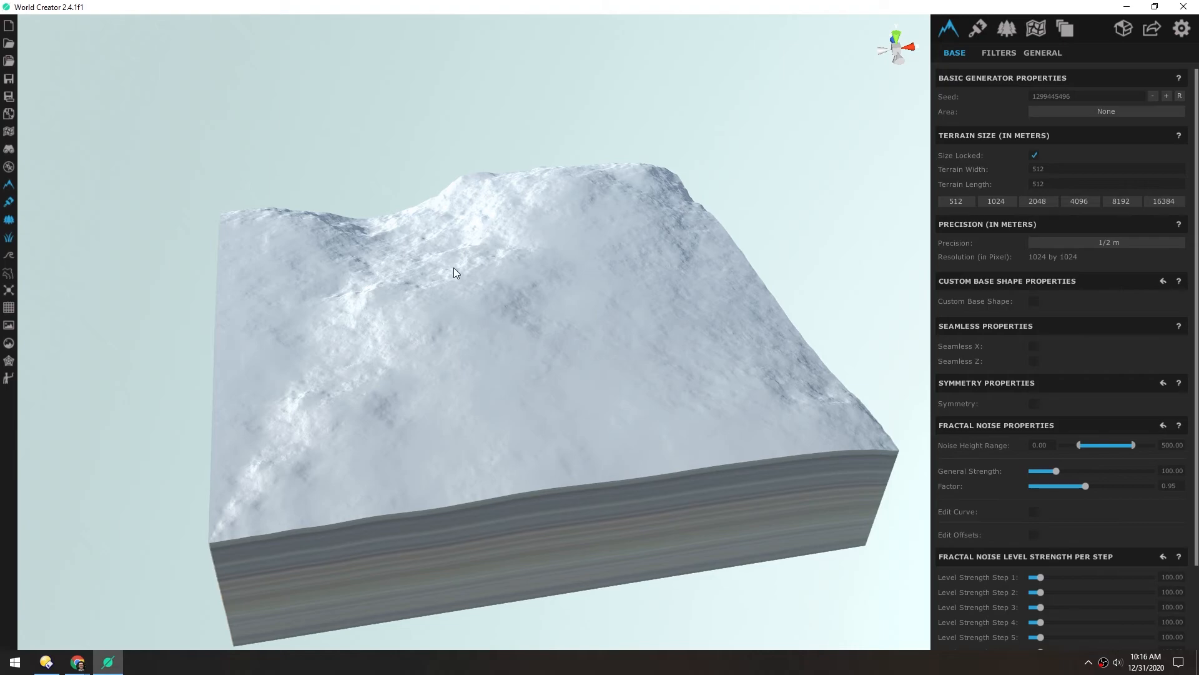
# Step: Add a new filter layer to the terrain and open the filter selection for it
pyautogui.click(998, 54)
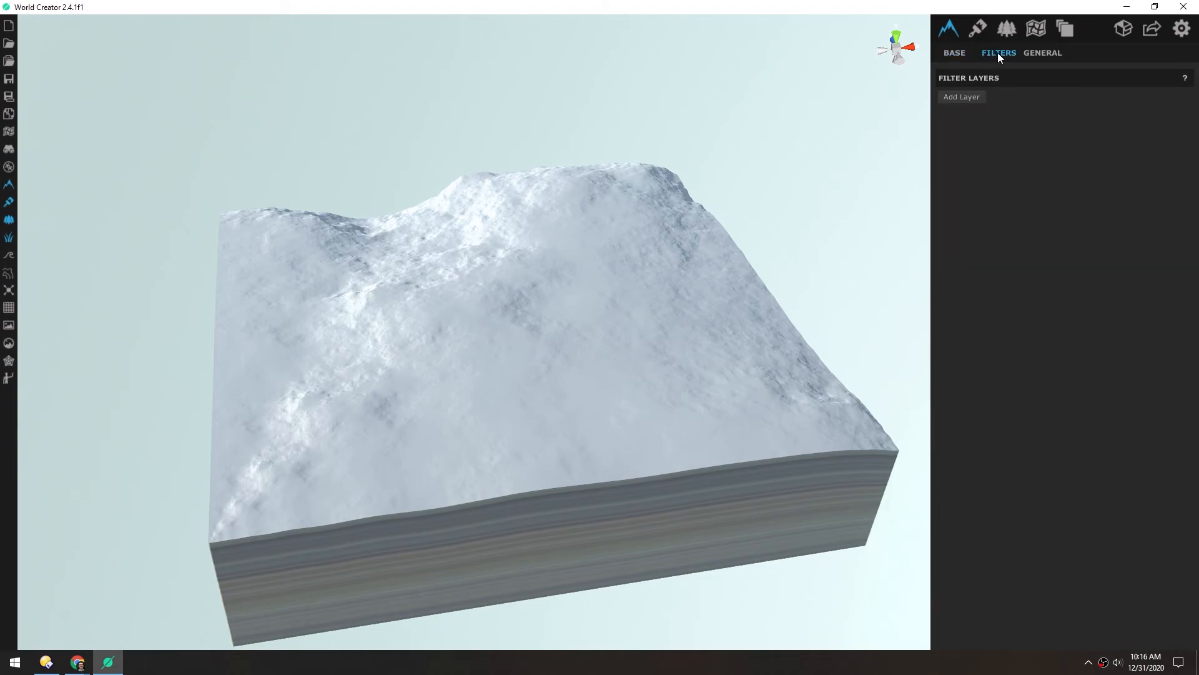
pyautogui.click(955, 99)
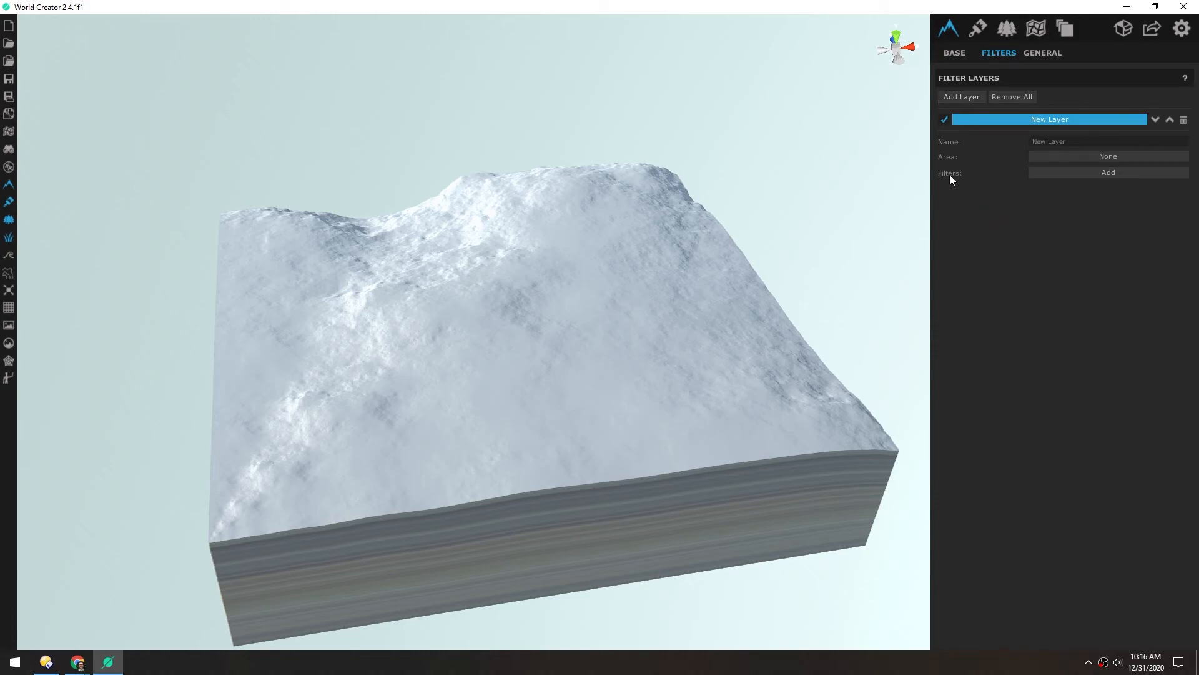
pyautogui.click(1108, 174)
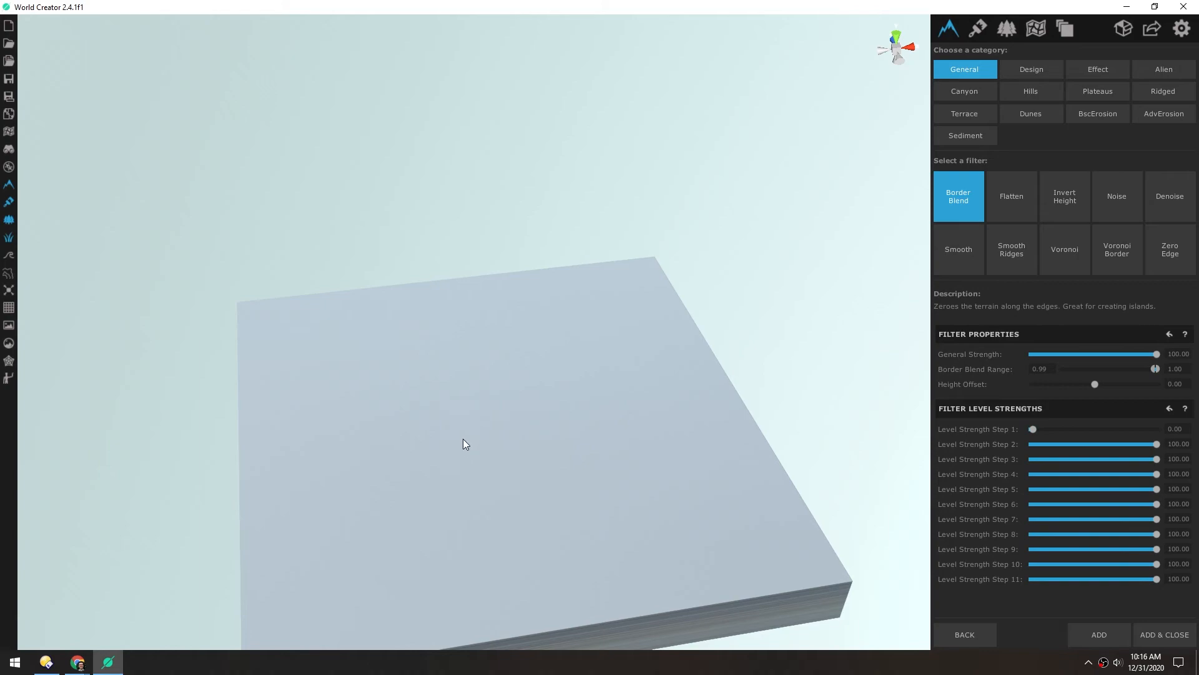
pyautogui.scroll(-3, 567, 307)
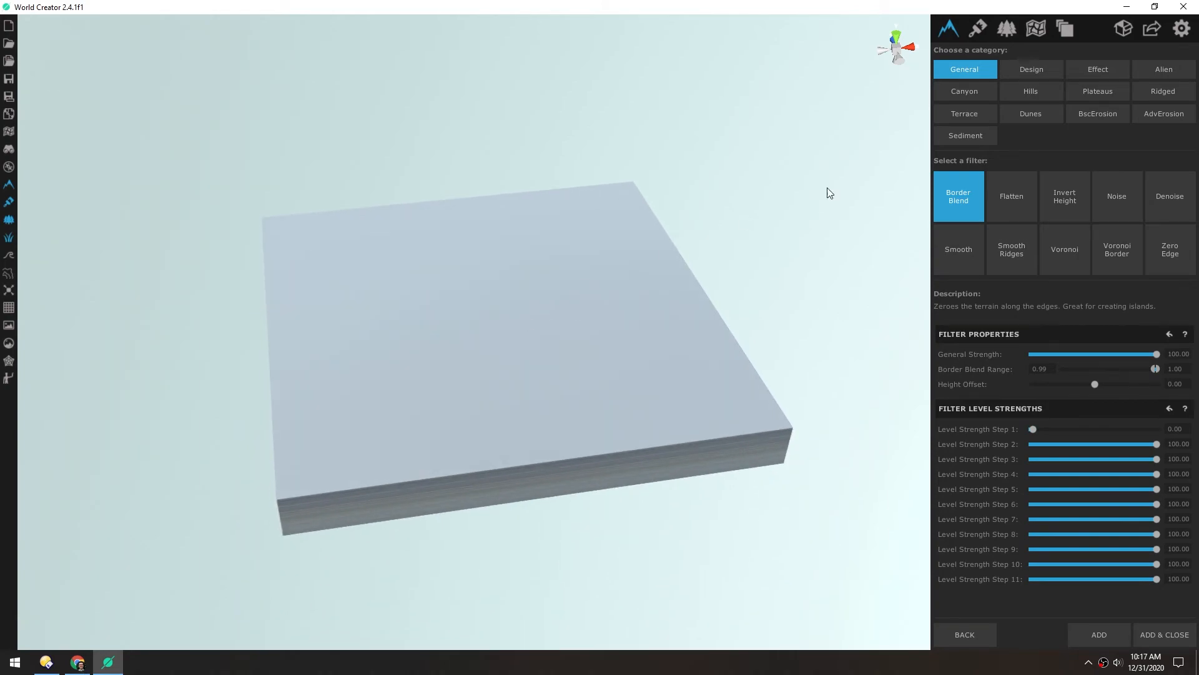
# Step: Choose the Crater filter from the Effect category for the new layer
pyautogui.click(1089, 70)
pyautogui.click(1017, 192)
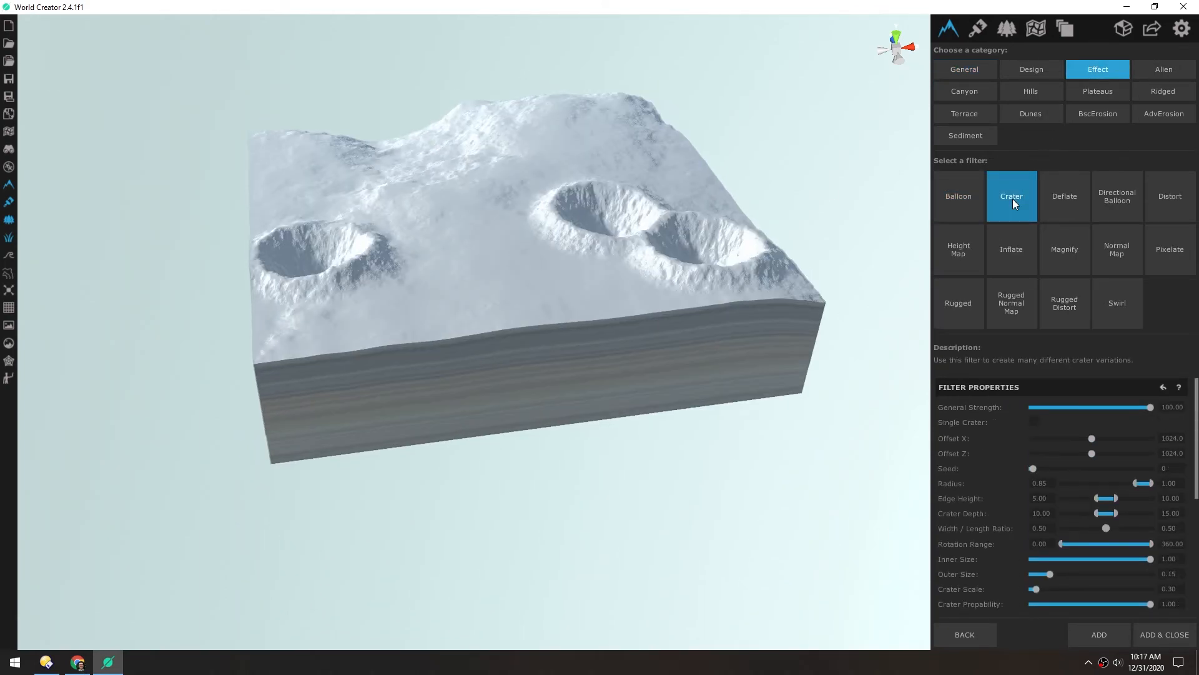
pyautogui.scroll(5, 467, 281)
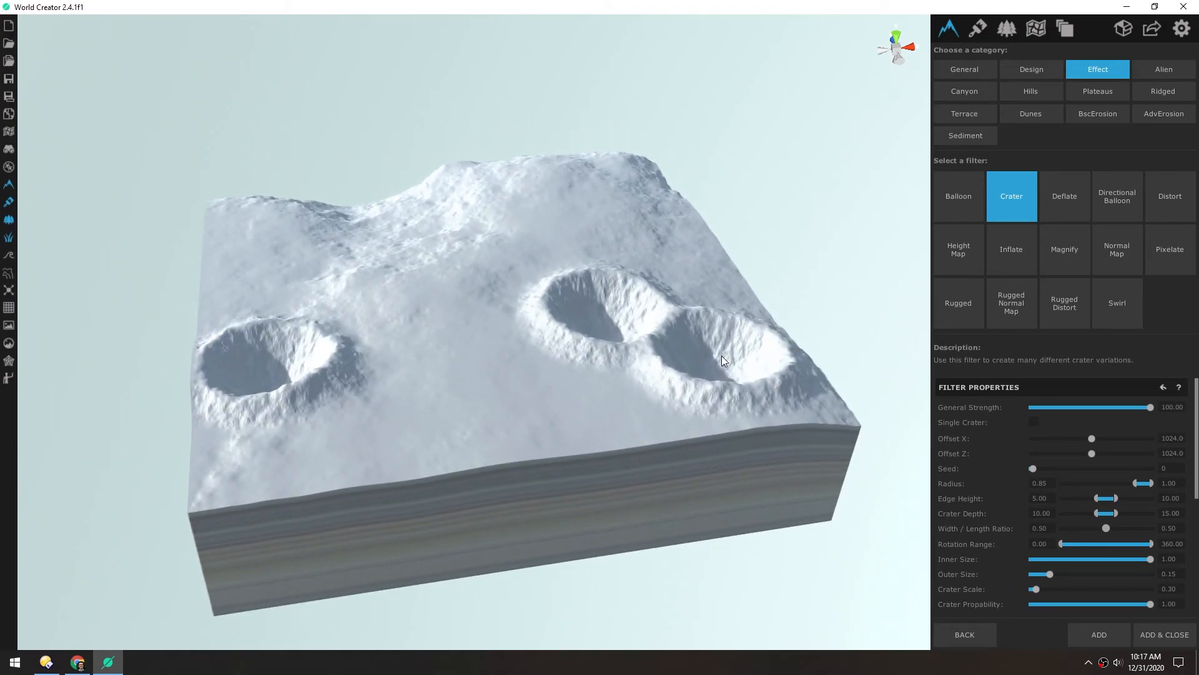
# Step: Restrict the filter to a single crater and centre it on the terrain with Offset X 256 and Offset Z 256
pyautogui.click(1034, 423)
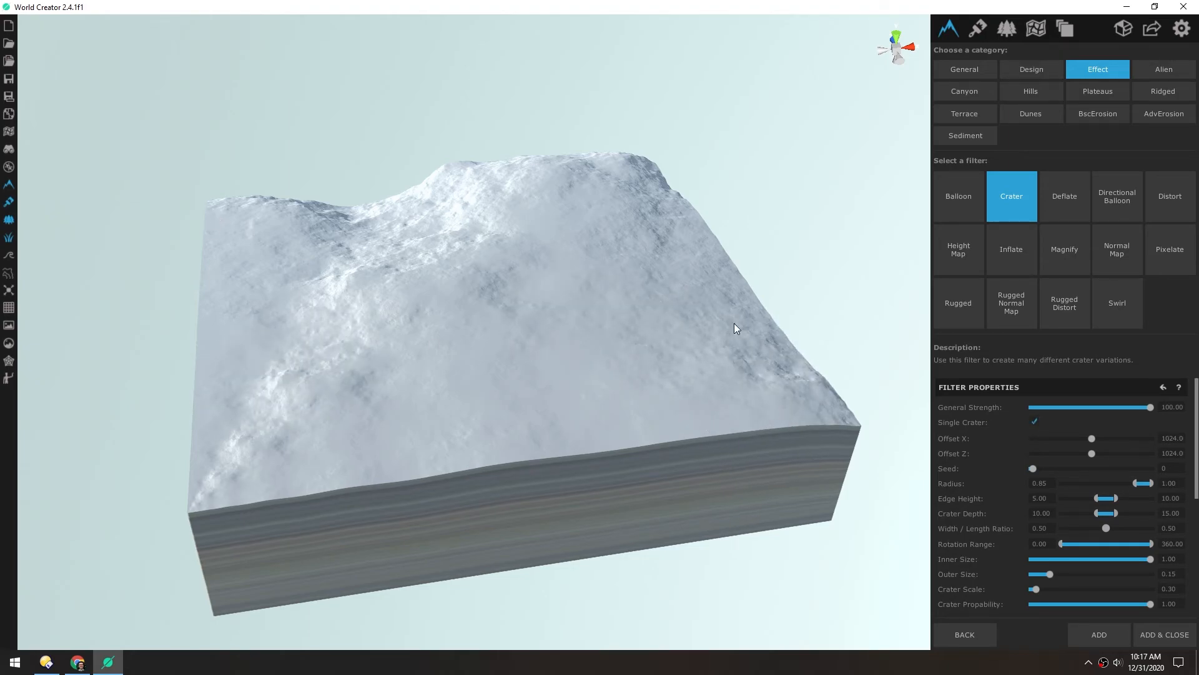
pyautogui.click(1170, 440)
pyautogui.write('256')
pyautogui.press('Tab')
pyautogui.write('256')
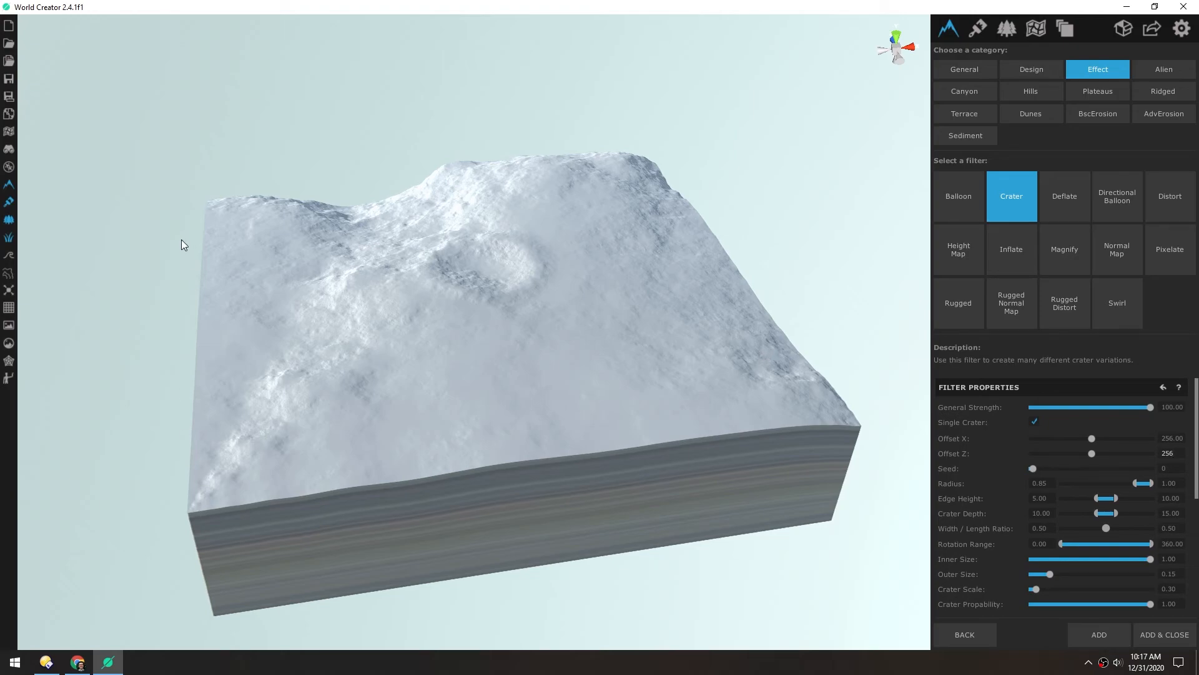
# Step: Set the crater scale to 0.83 and the edge height range to 13.94–37.17, and add the crater filter to the layer
pyautogui.scroll(-1, 1153, 458)
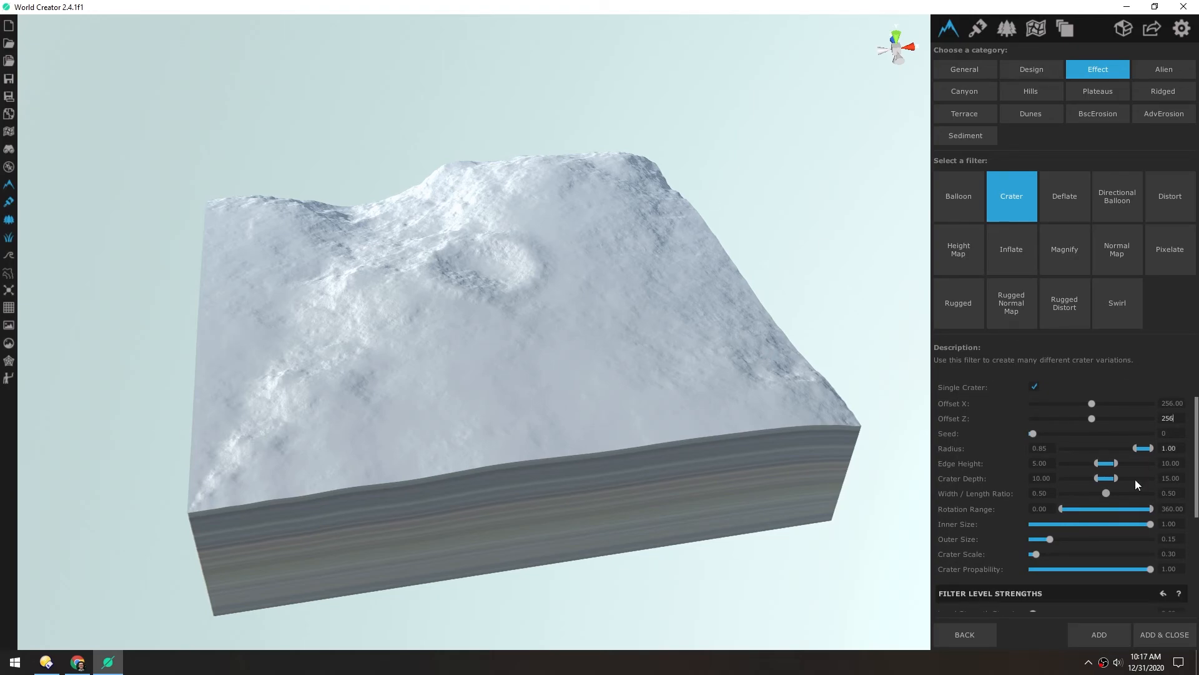
pyautogui.moveTo(1035, 553); pyautogui.dragTo(1043, 554)
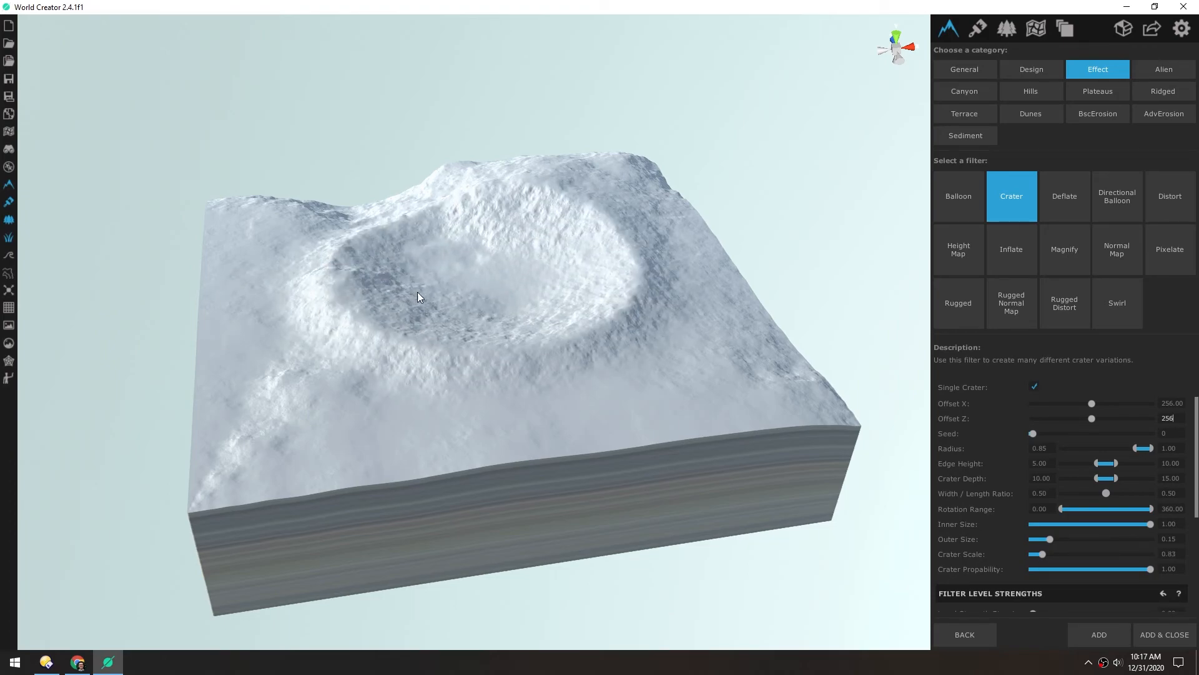
pyautogui.moveTo(1115, 463); pyautogui.dragTo(1193, 472)
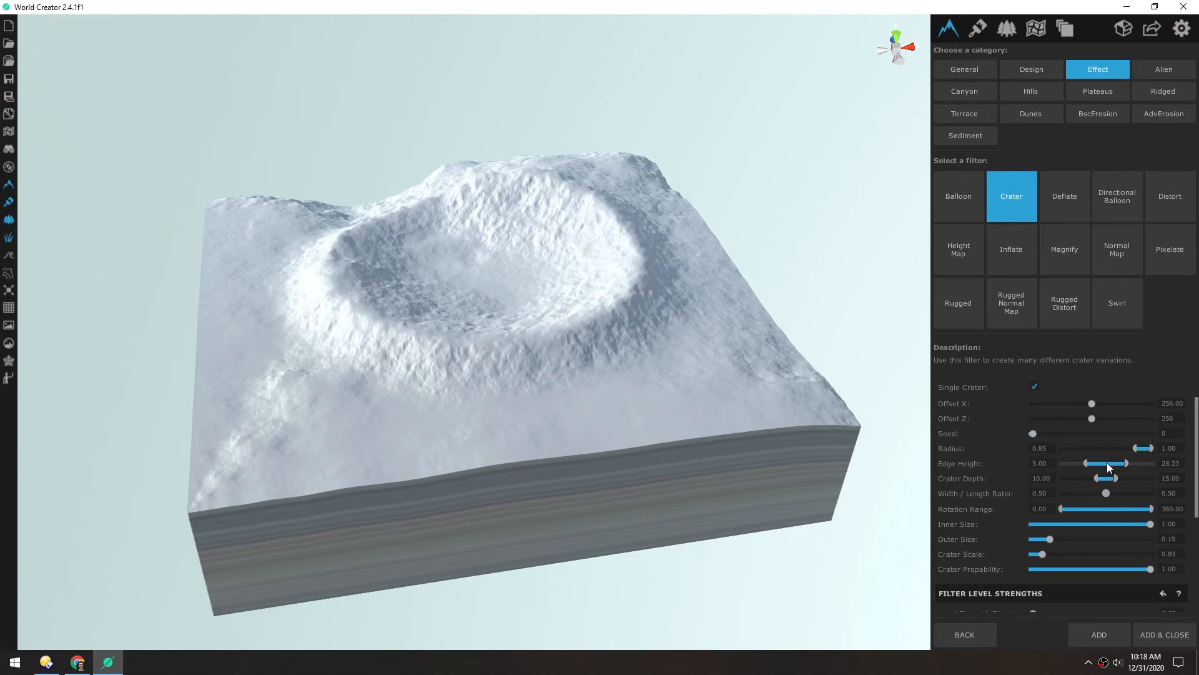
pyautogui.moveTo(1106, 462); pyautogui.dragTo(1181, 461)
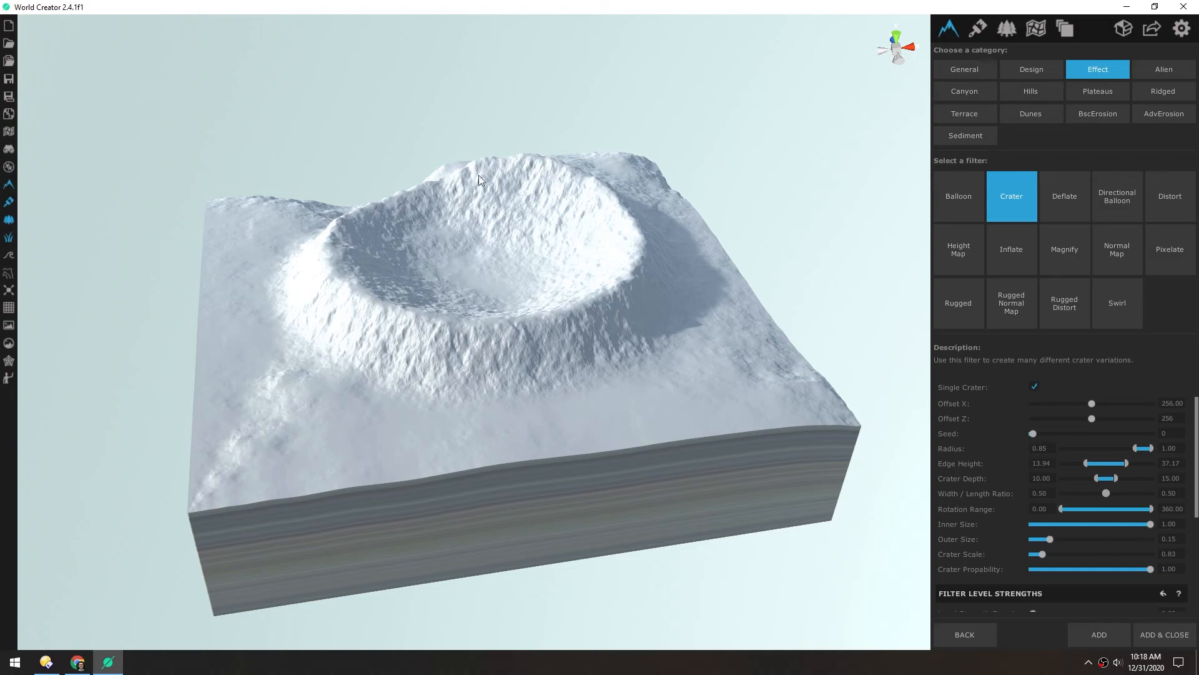
pyautogui.moveTo(460, 241); pyautogui.dragTo(862, 272, button='right')
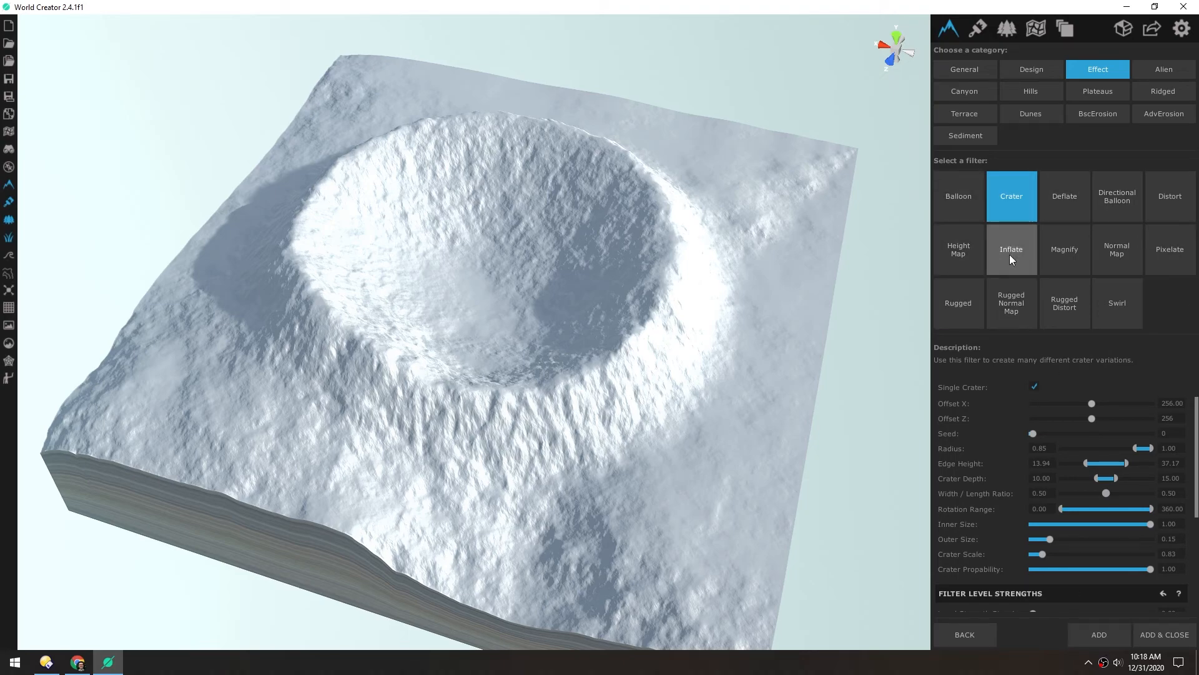
pyautogui.click(1098, 634)
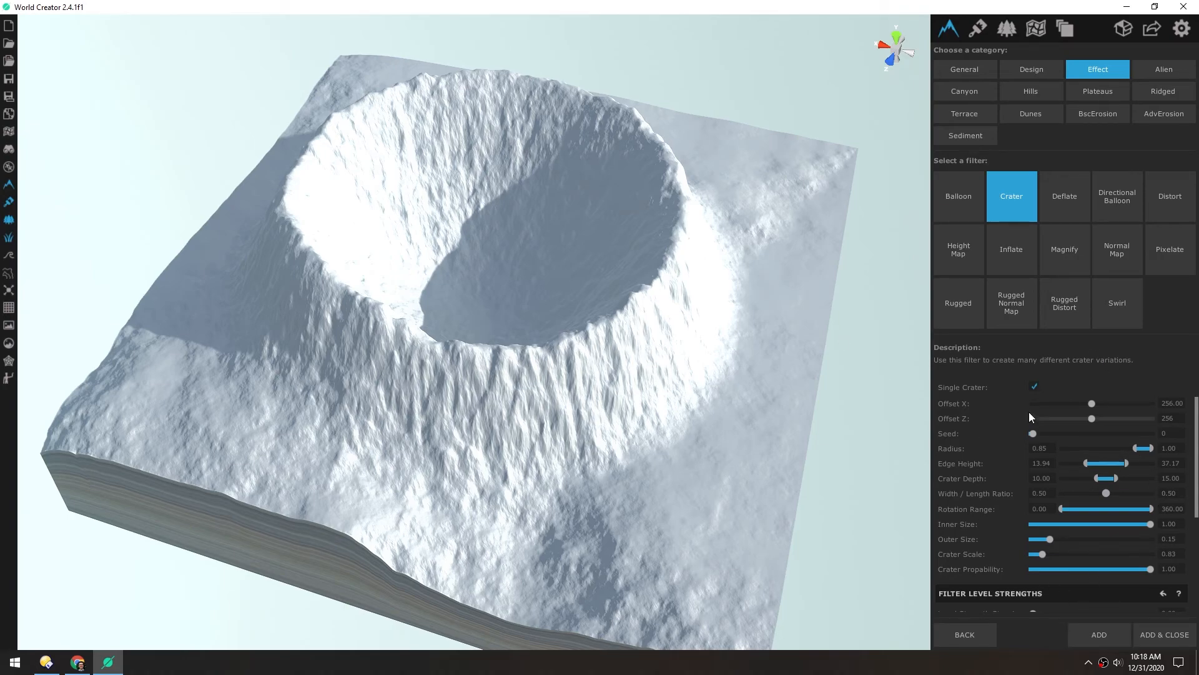
# Step: Preview other Effect filters on the cratered terrain, including Deflate, Balloon, Inflate, Magnify and Normal Map
pyautogui.click(1063, 197)
pyautogui.click(970, 198)
pyautogui.click(1000, 200)
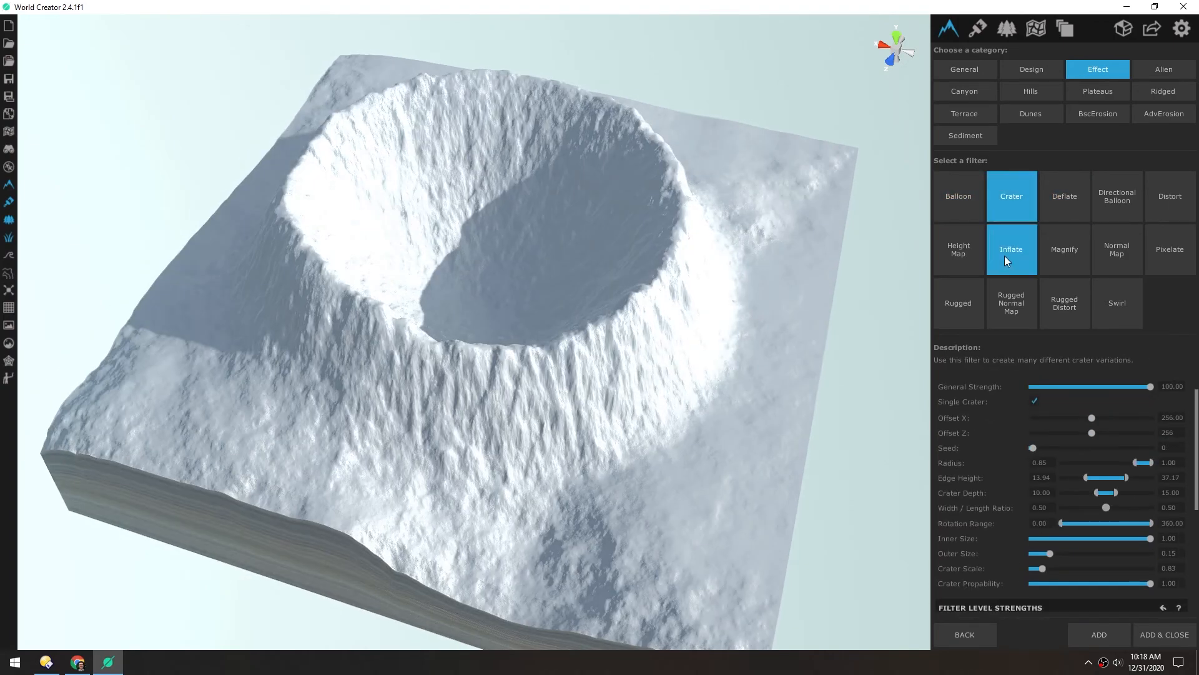
pyautogui.click(1005, 253)
pyautogui.click(1054, 253)
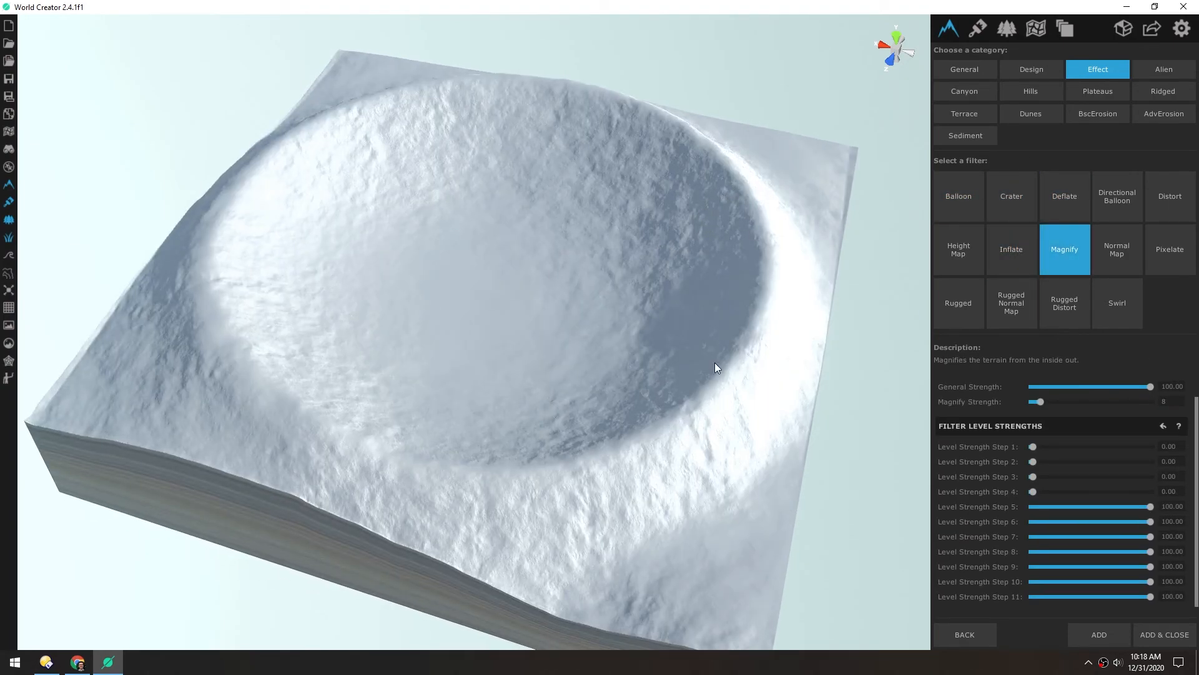
pyautogui.click(1095, 207)
pyautogui.click(1103, 248)
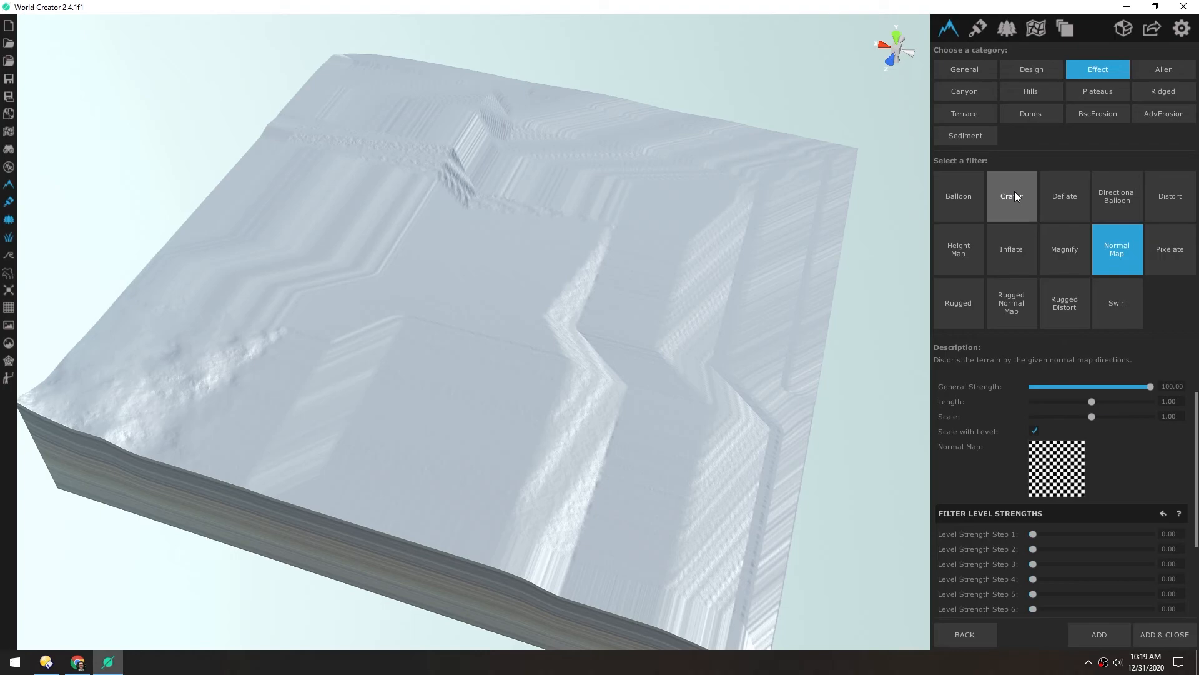
# Step: Add a Noise filter from the General category with a general strength of 44.17 and a scale of 15
pyautogui.click(964, 70)
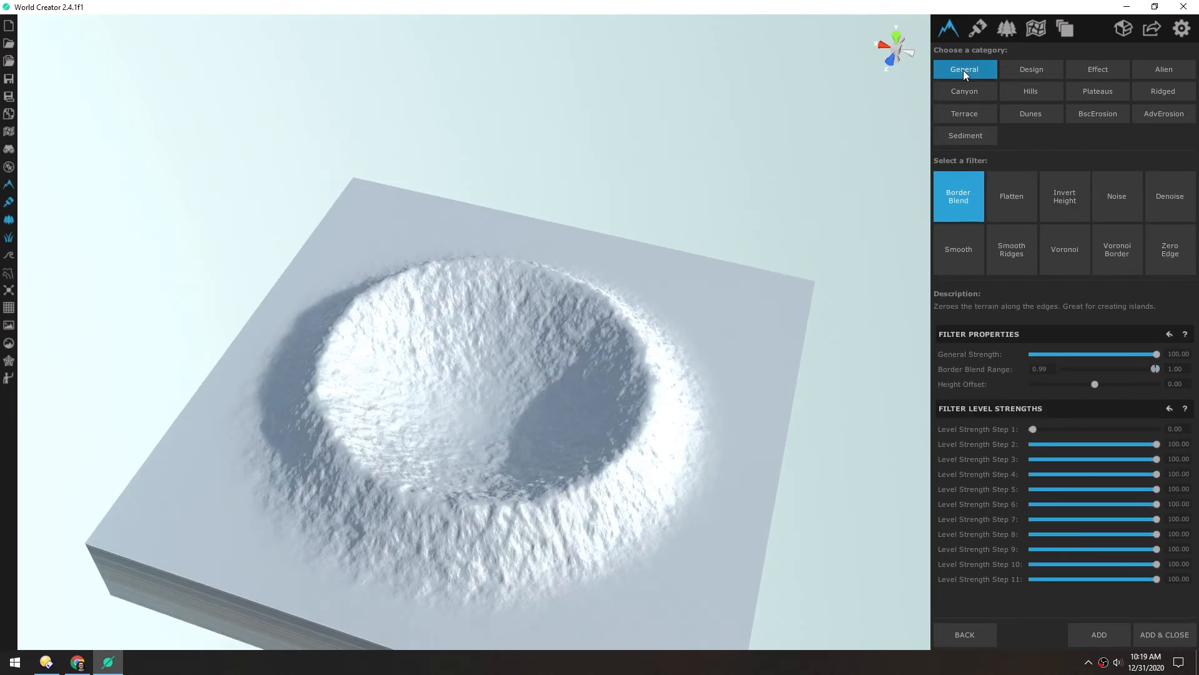
pyautogui.click(1111, 200)
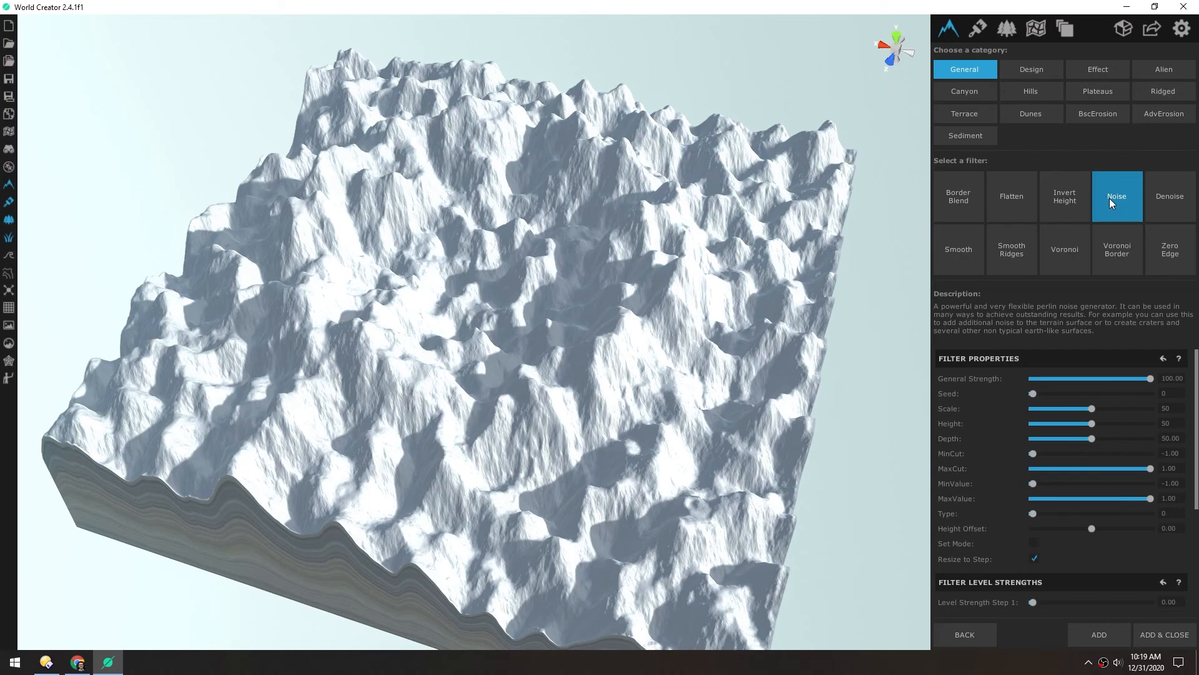
pyautogui.moveTo(1150, 379); pyautogui.dragTo(1048, 367)
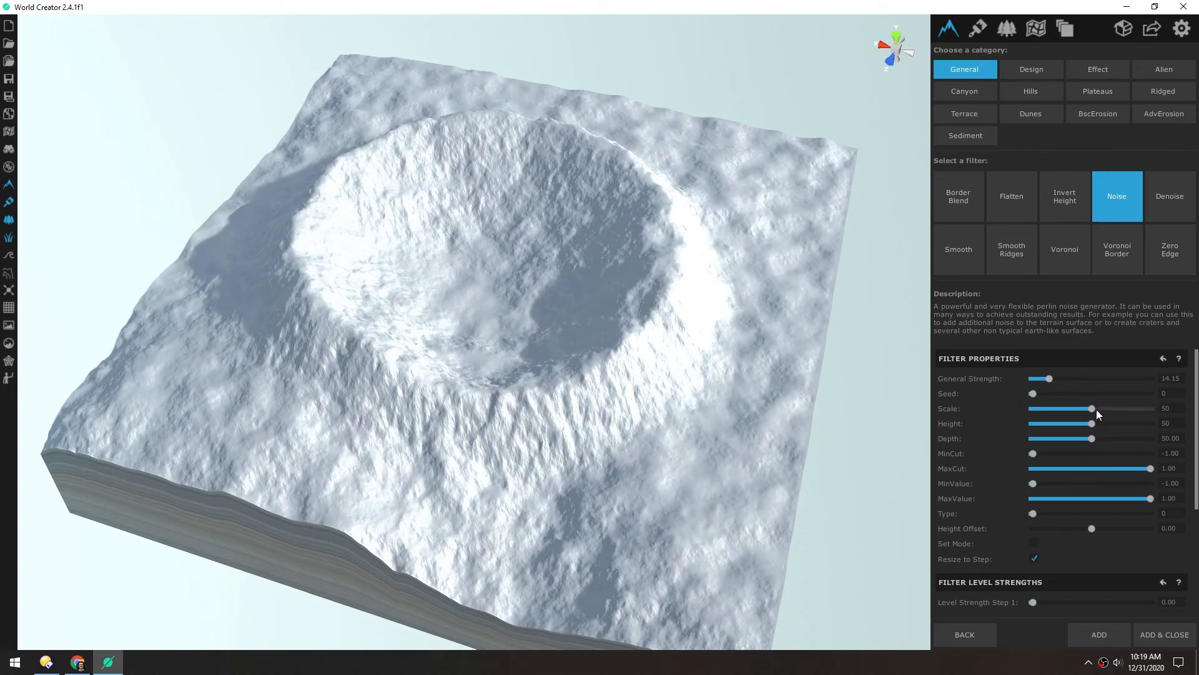
pyautogui.moveTo(1092, 408); pyautogui.dragTo(1085, 378)
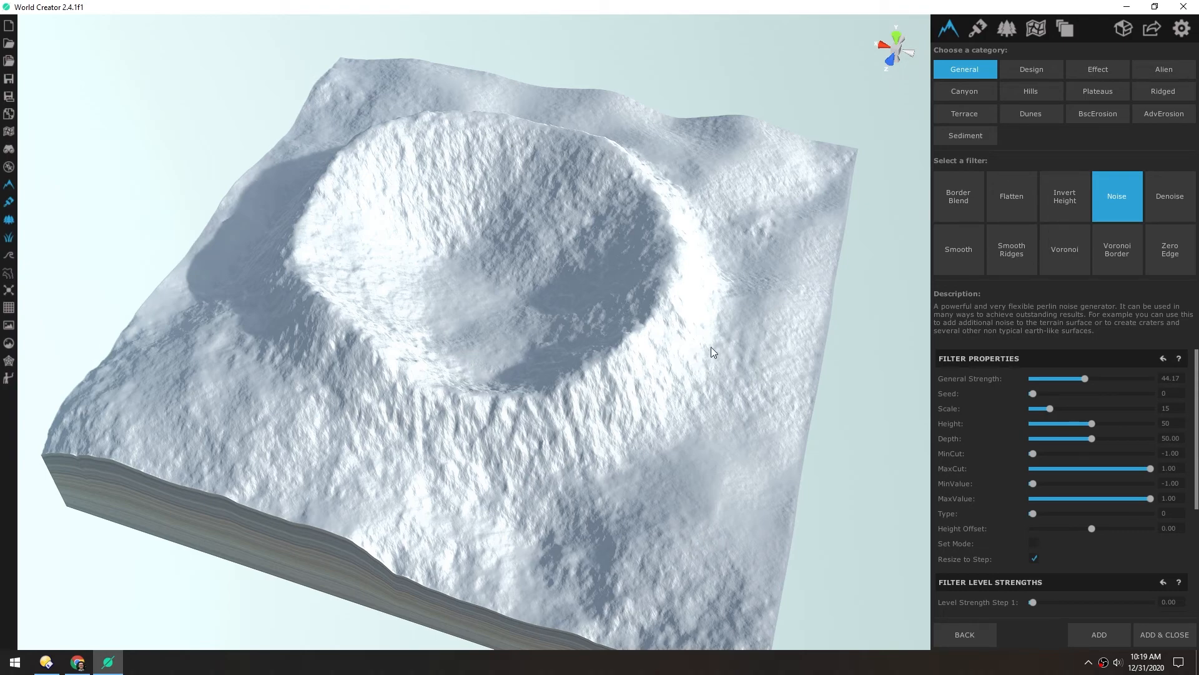
pyautogui.click(1098, 634)
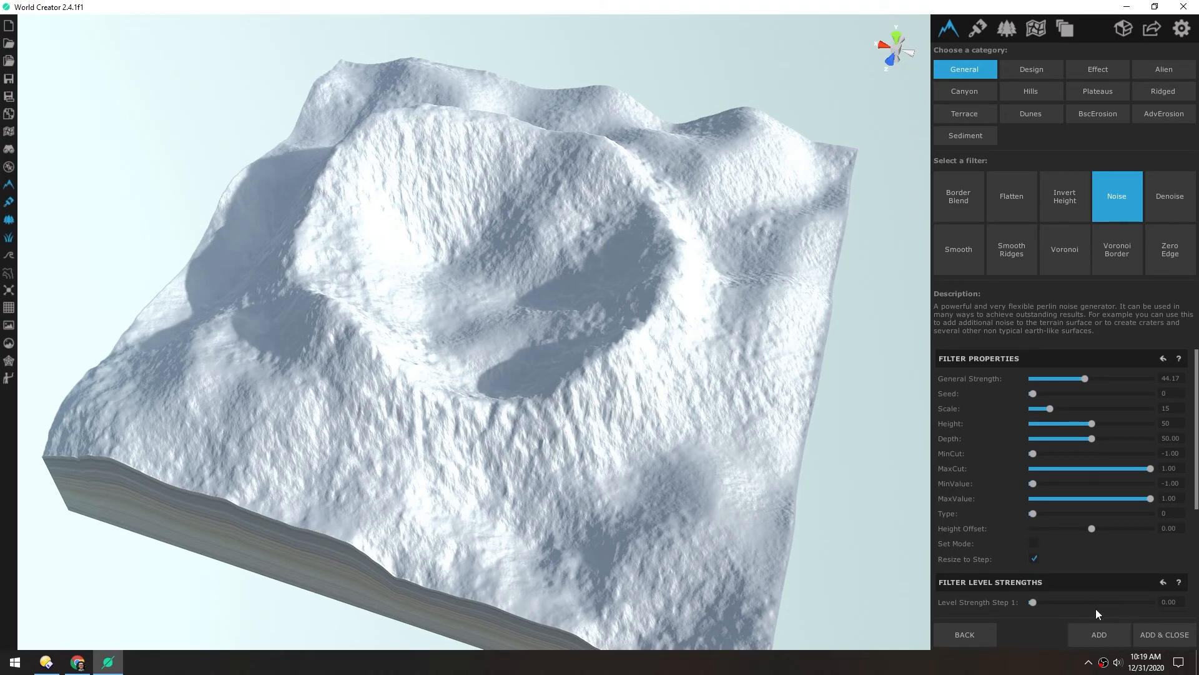
# Step: Add a Wavy Dunes filter from the Dunes category and return to the layer's filter list
pyautogui.click(1030, 117)
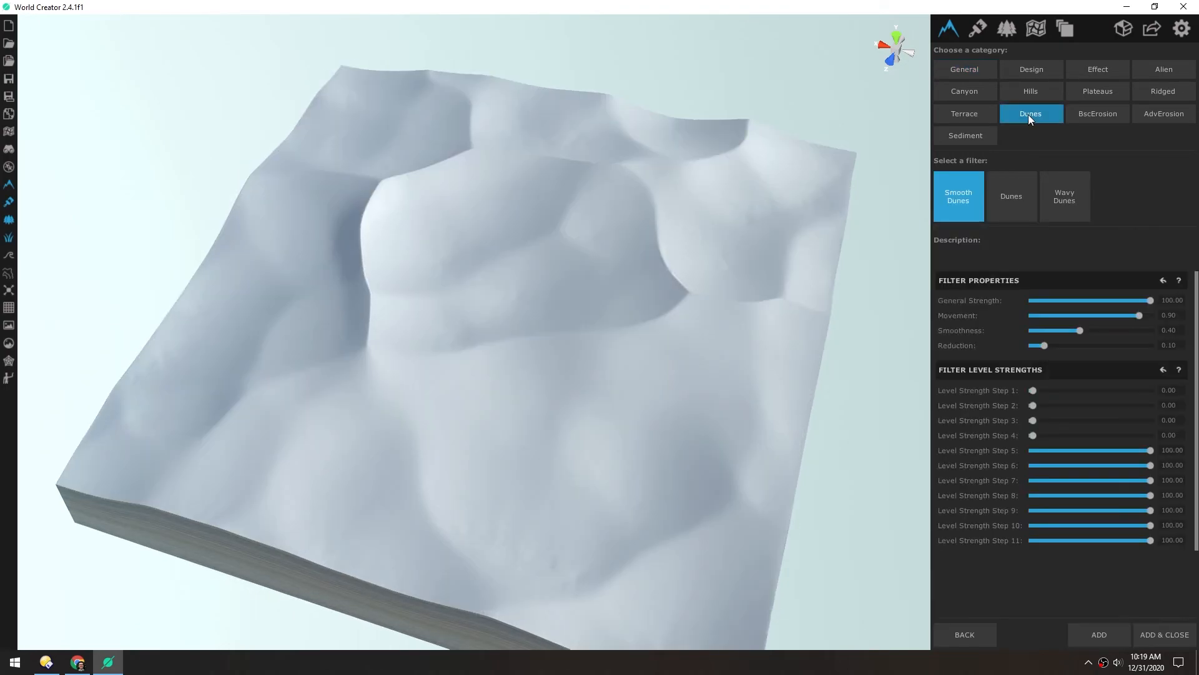
pyautogui.click(1062, 205)
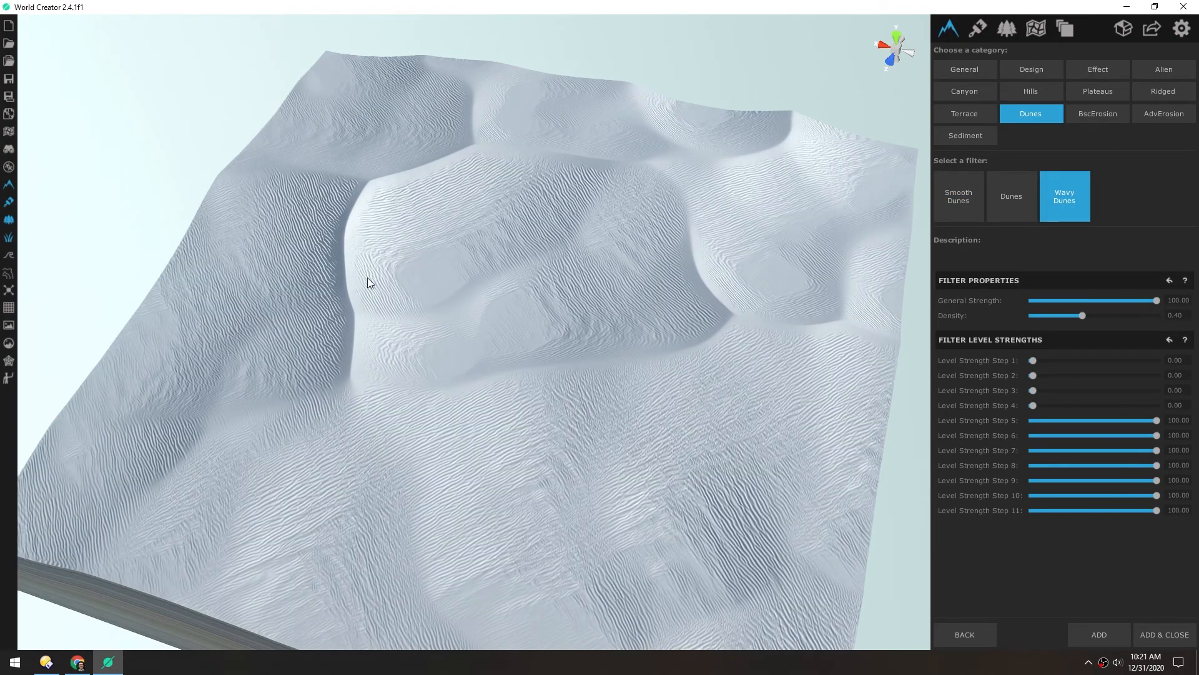
pyautogui.click(1093, 635)
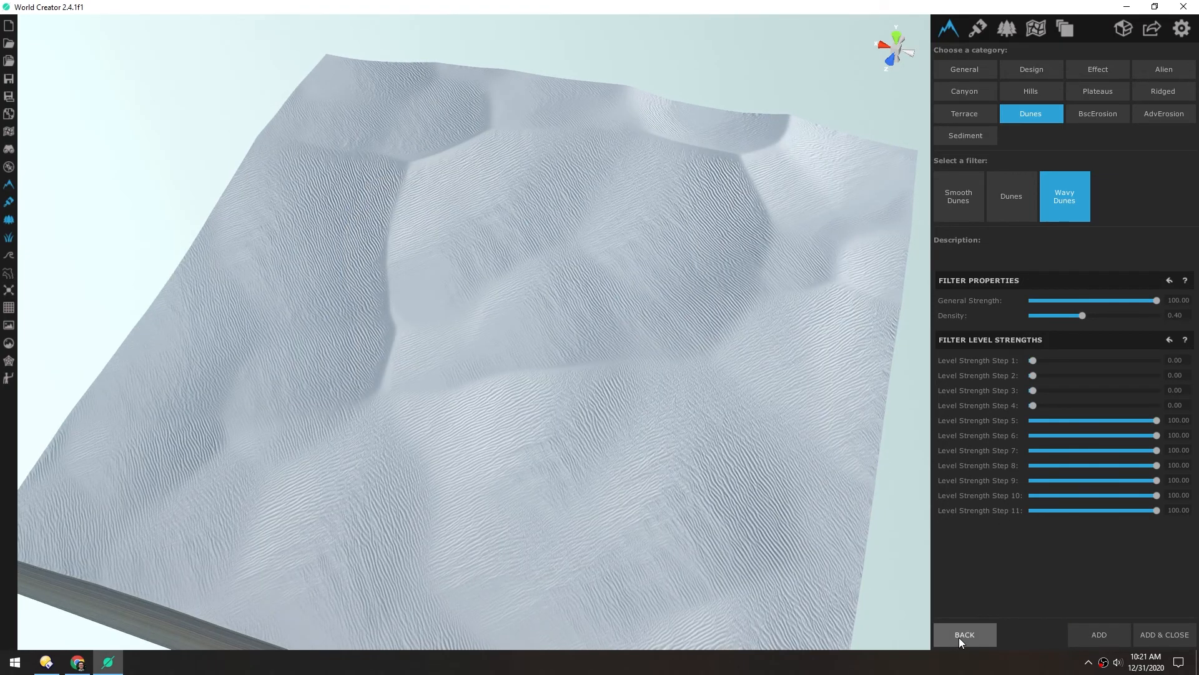
pyautogui.click(958, 637)
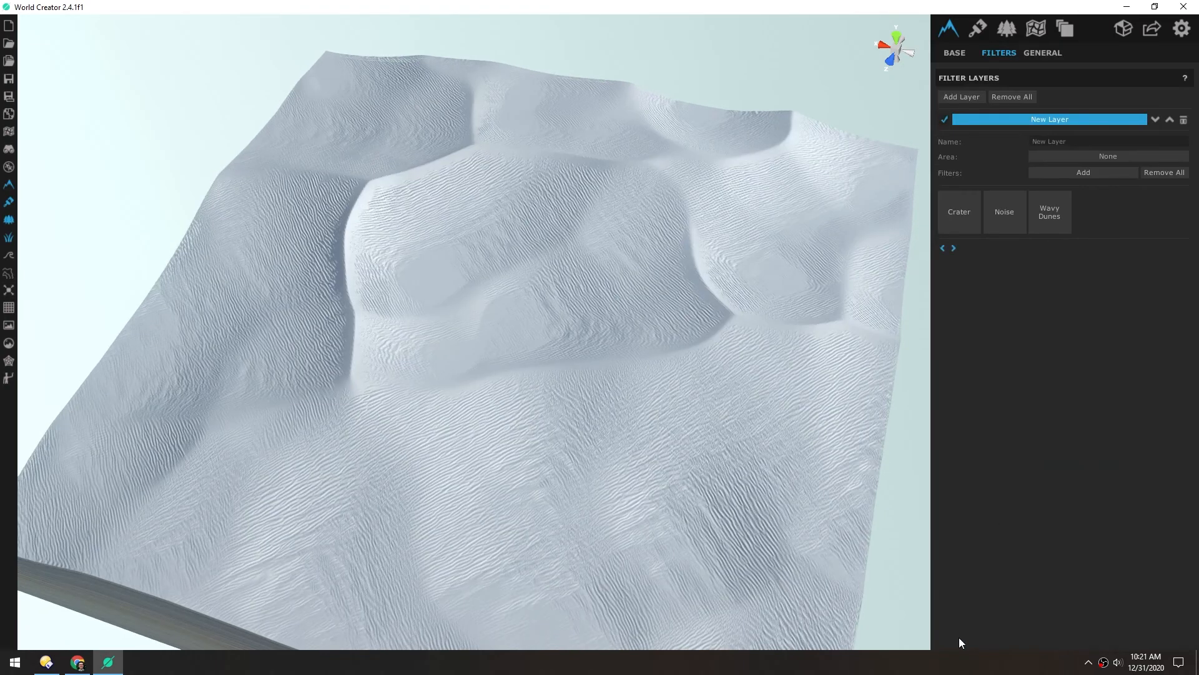
# Step: Raise the existing Crater filter's edge height range to 36.39–75.71
pyautogui.click(960, 216)
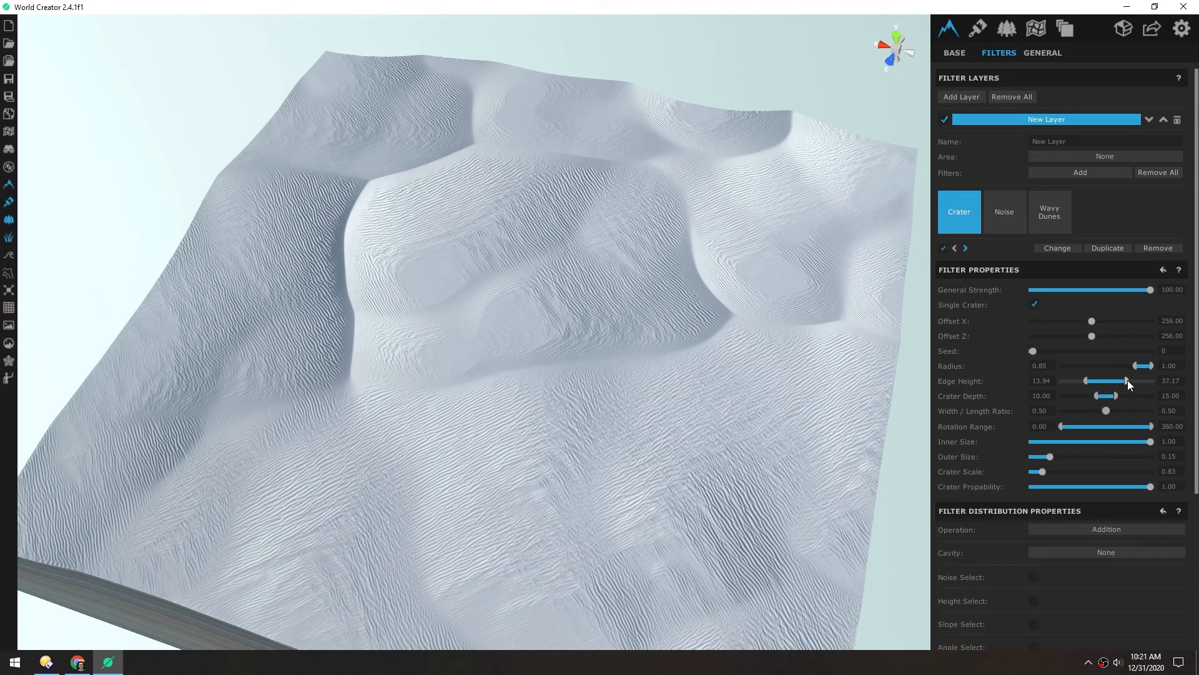
pyautogui.moveTo(1137, 380); pyautogui.dragTo(1172, 380)
pyautogui.moveTo(1098, 379); pyautogui.dragTo(1183, 381)
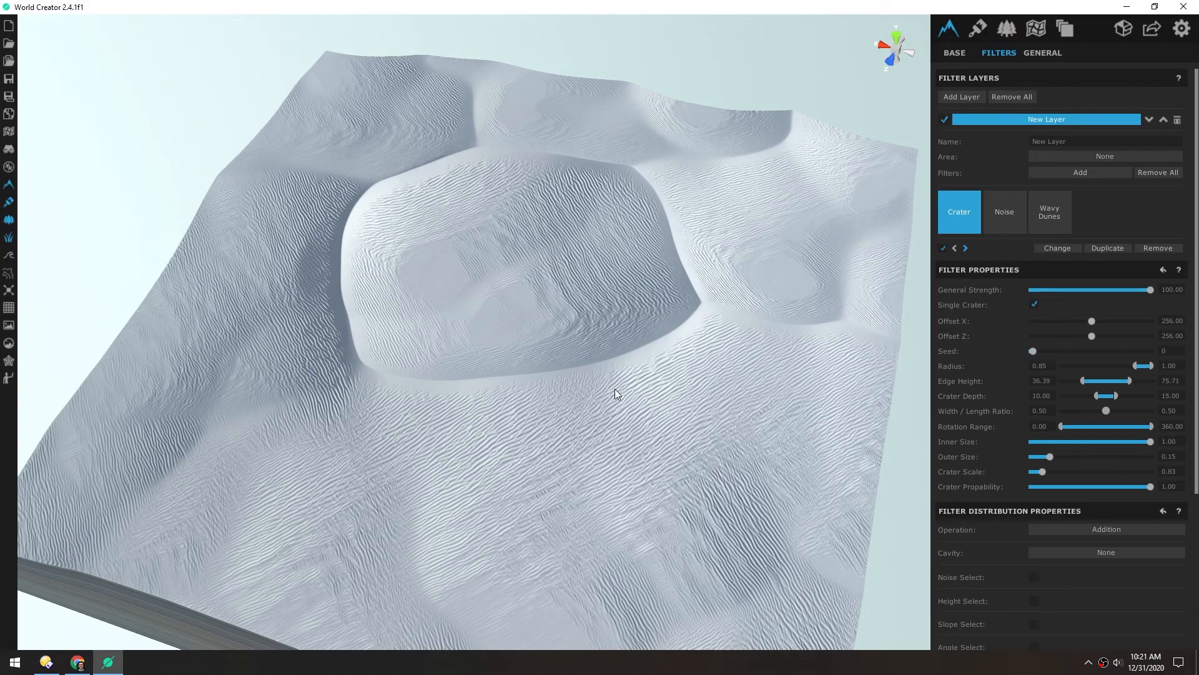
pyautogui.scroll(4, 544, 378)
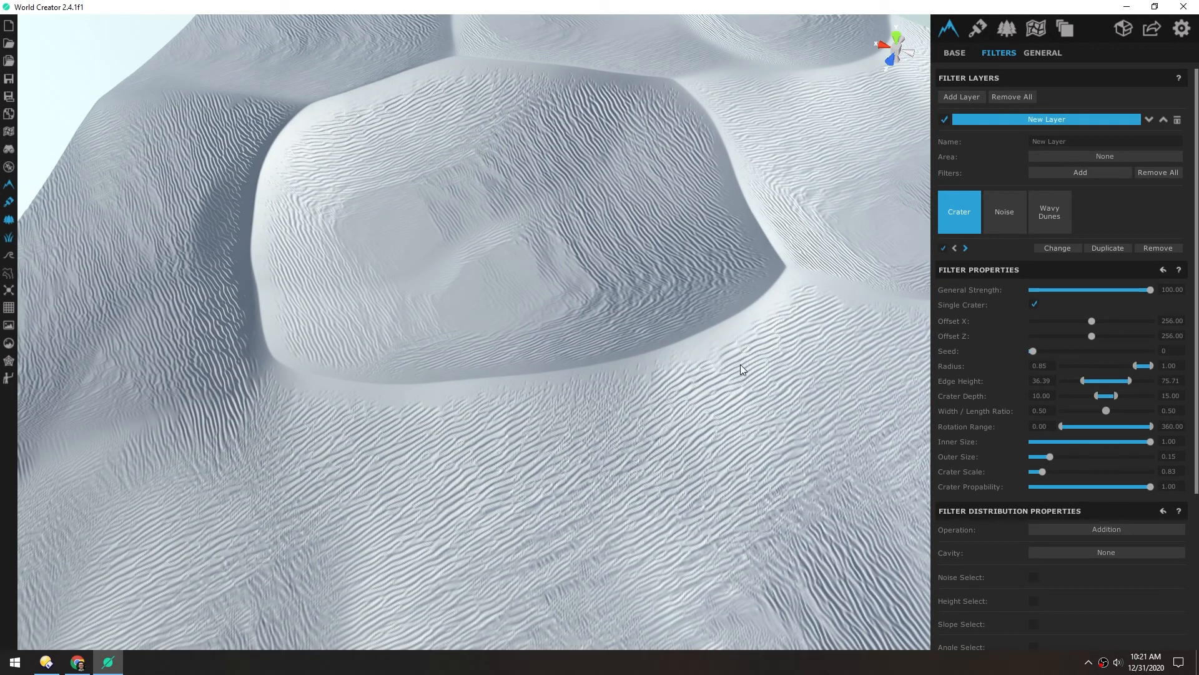
# Step: Lower the Wavy Dunes filter's level strengths to 67.34 for step 7, 54.70 for step 8, 25.73 for step 9 and 11.06 for step 10
pyautogui.click(1051, 212)
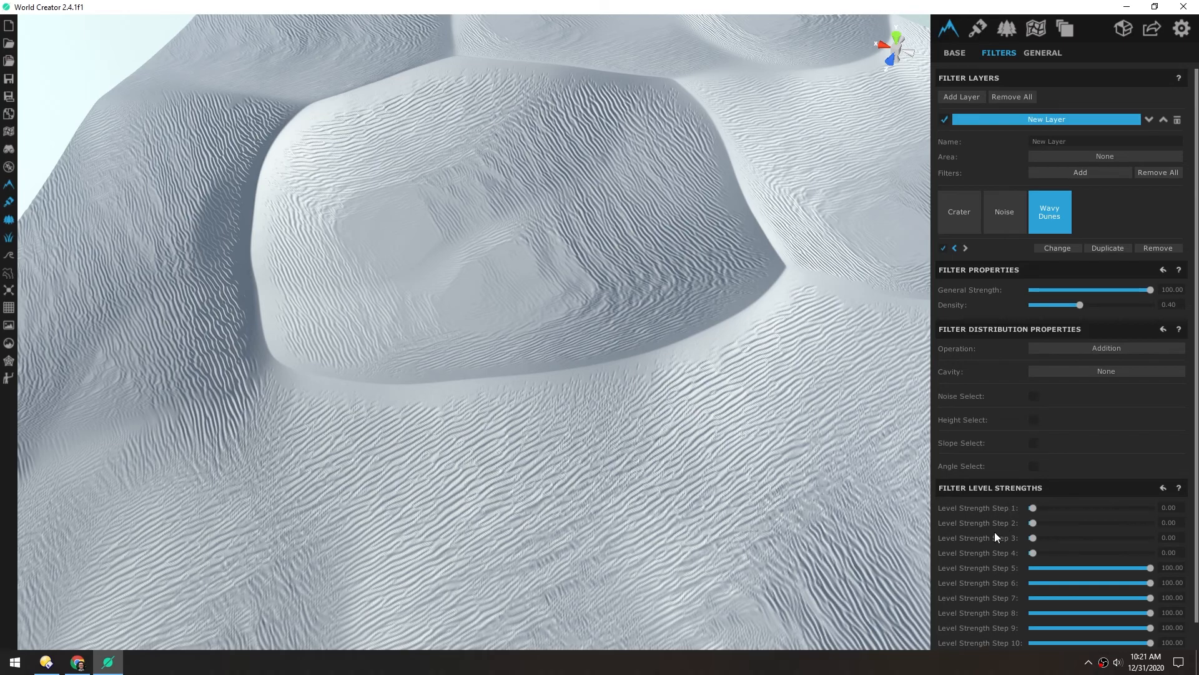
pyautogui.scroll(-5, 609, 334)
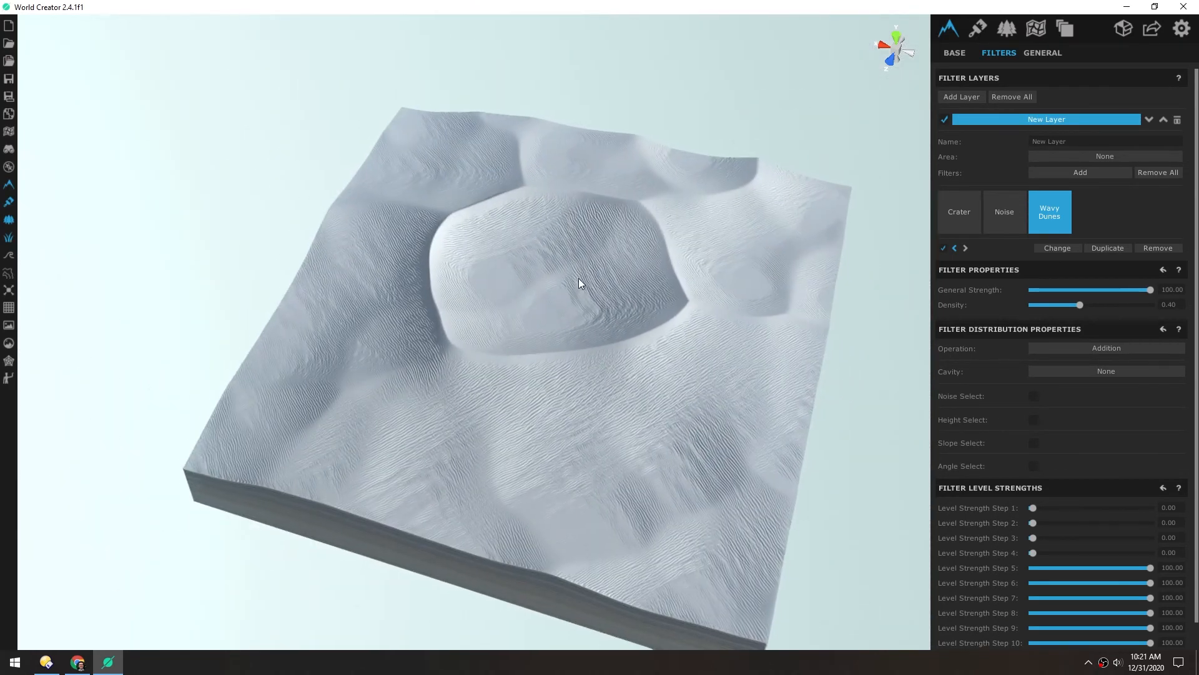
pyautogui.moveTo(1033, 507); pyautogui.dragTo(995, 535)
pyautogui.scroll(5, 552, 284)
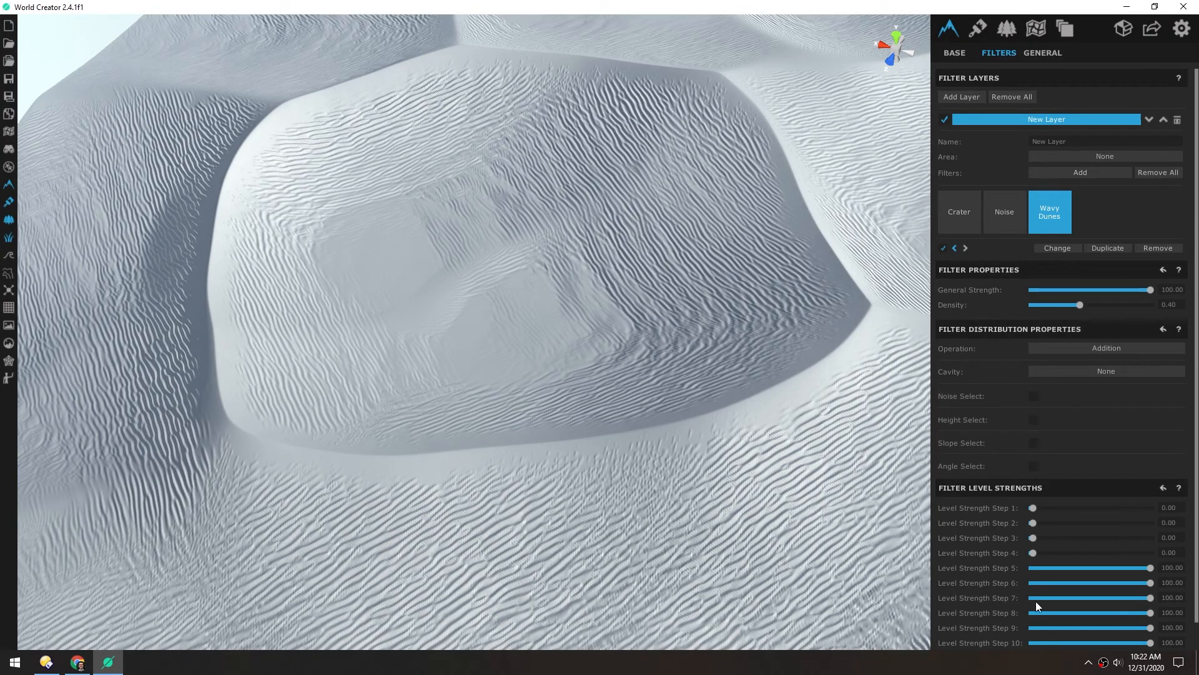
pyautogui.moveTo(1152, 642); pyautogui.dragTo(1016, 646)
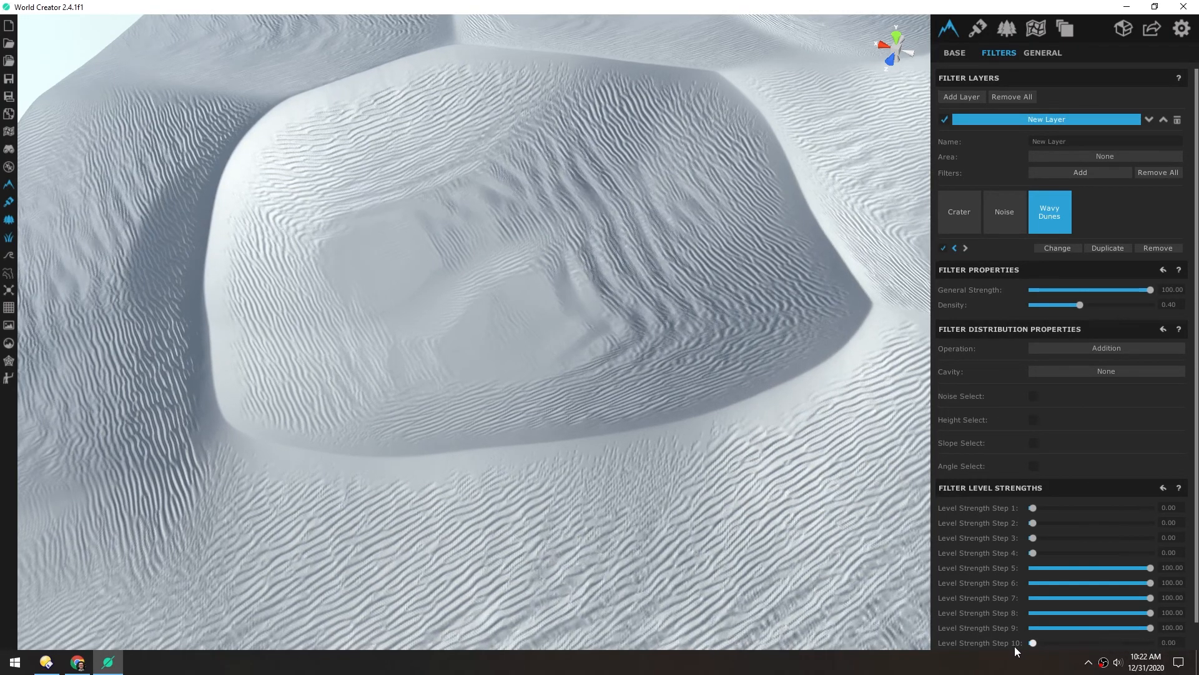
pyautogui.moveTo(1148, 627); pyautogui.dragTo(1045, 642)
pyautogui.click(1034, 642)
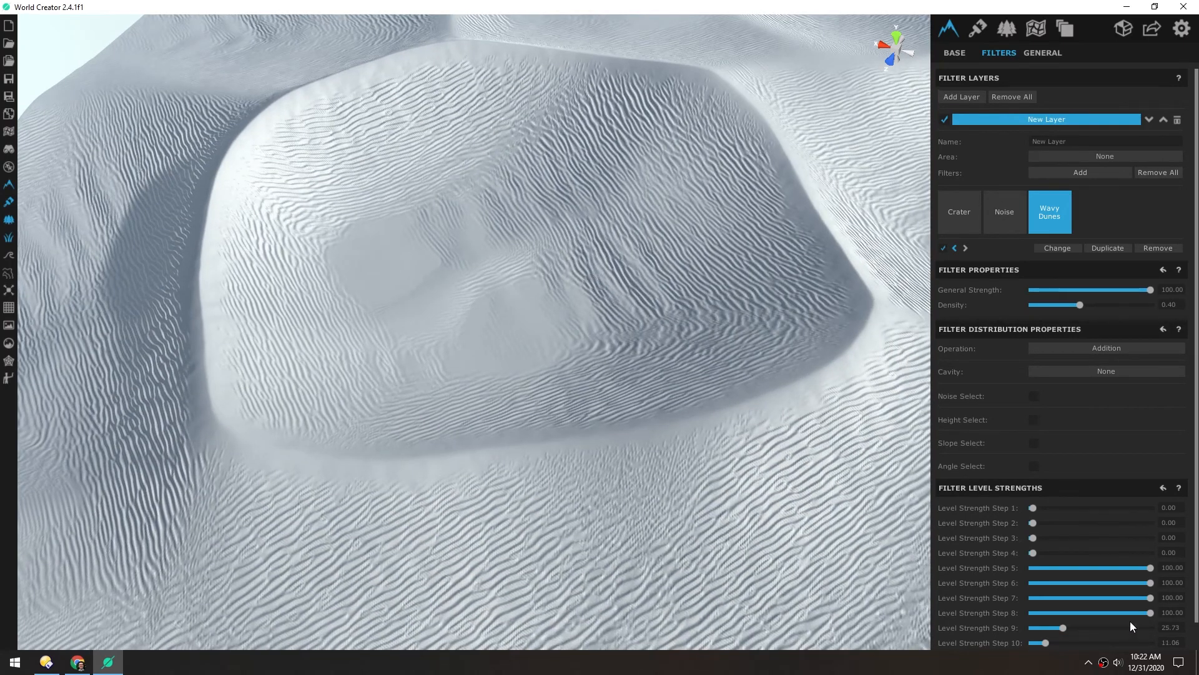
pyautogui.moveTo(1149, 615); pyautogui.dragTo(1113, 599)
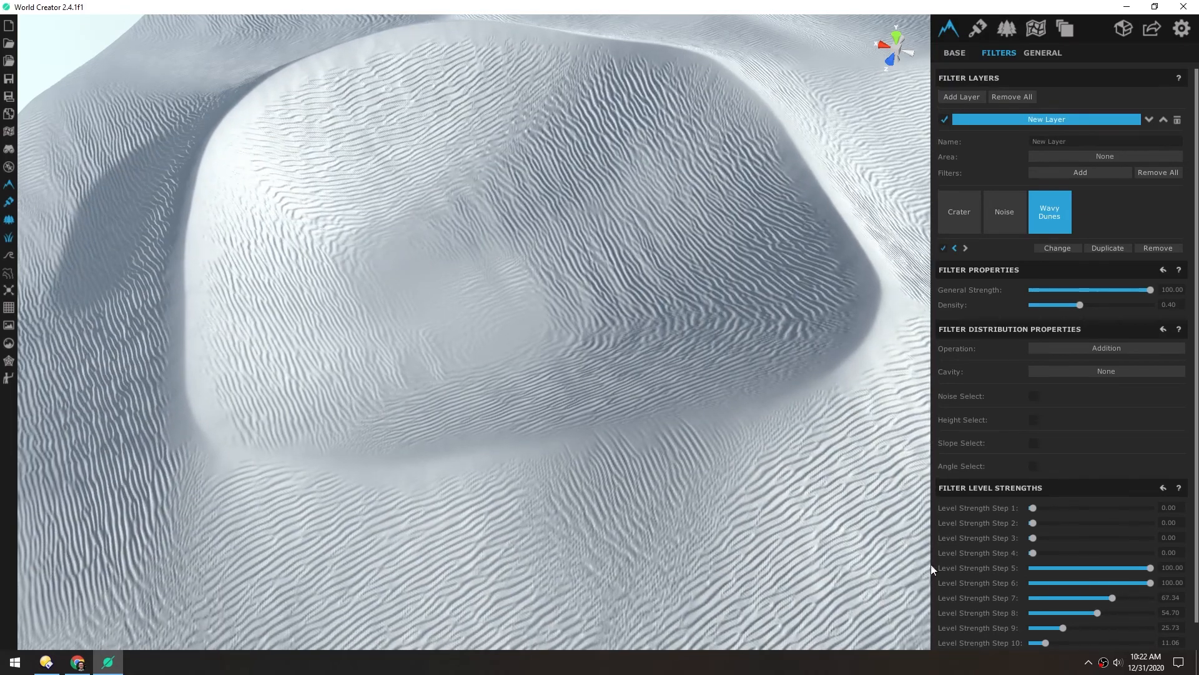
# Step: Try Wavy Dunes level strengths of 38.90 for step 7, 18.36 for step 8, 8.35 for step 9 and 1.58 for step 10
pyautogui.moveTo(1038, 642); pyautogui.dragTo(1077, 600)
pyautogui.scroll(-5, 539, 285)
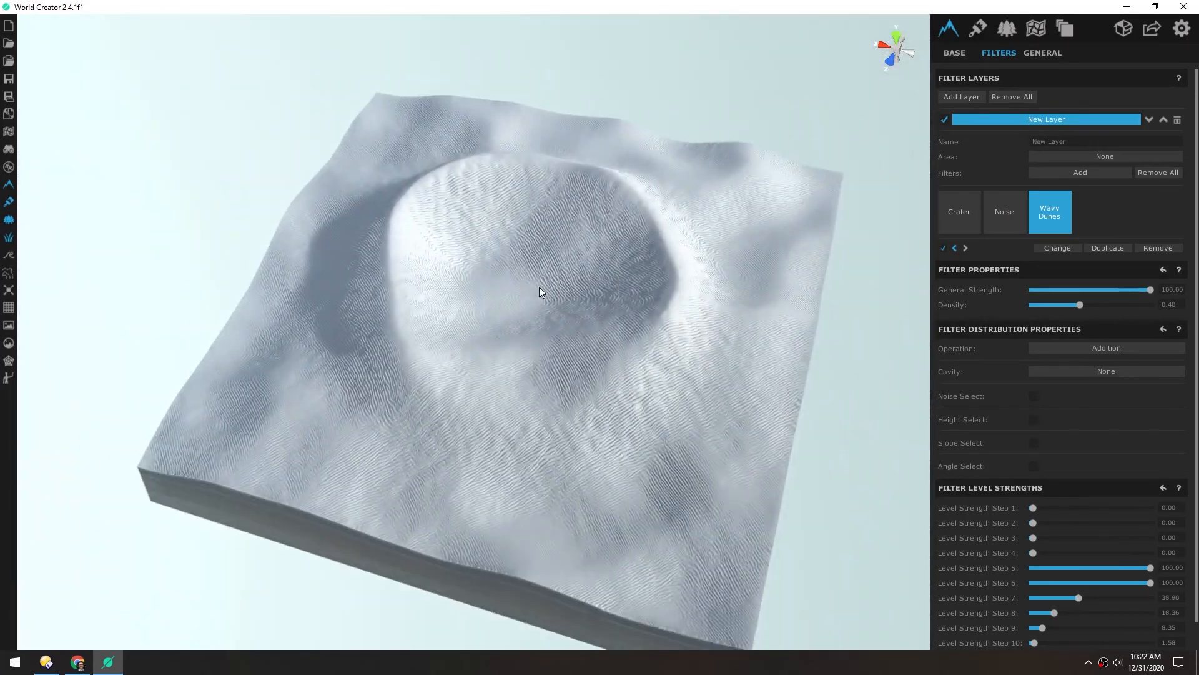
pyautogui.scroll(5, 543, 279)
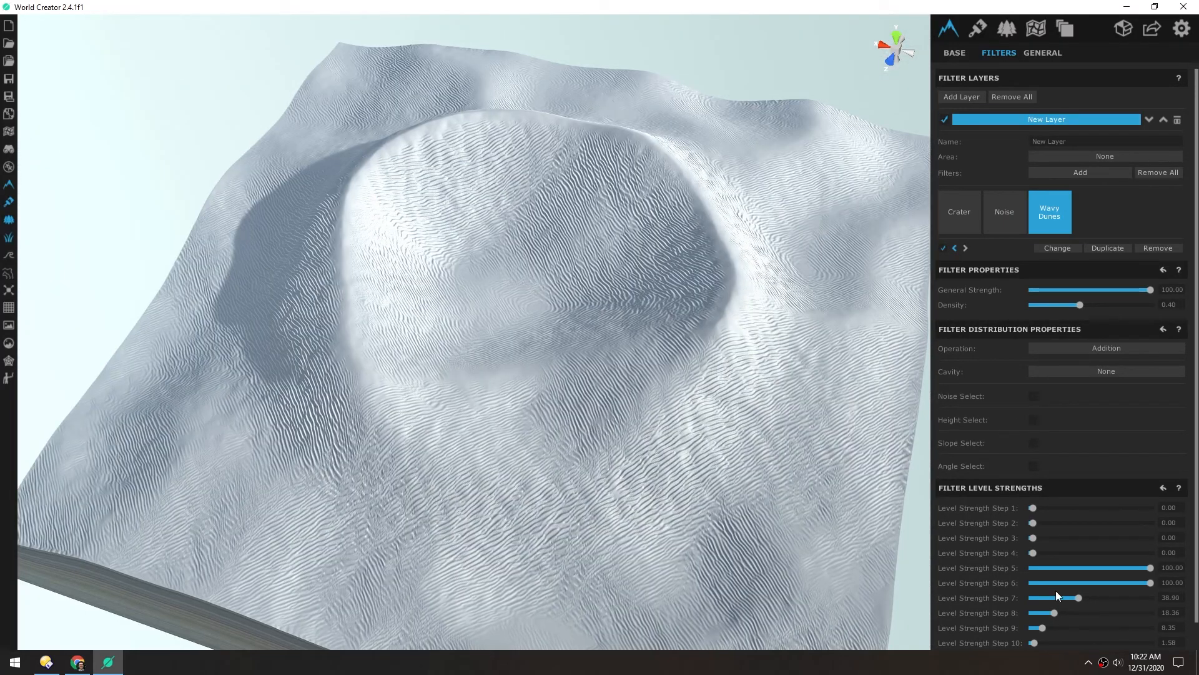
# Step: Set the Wavy Dunes level strengths to 100 for steps 7 and 8, 66.29 for step 9 and 20.54 for step 10, and density to 0
pyautogui.moveTo(1079, 597); pyautogui.dragTo(1179, 602)
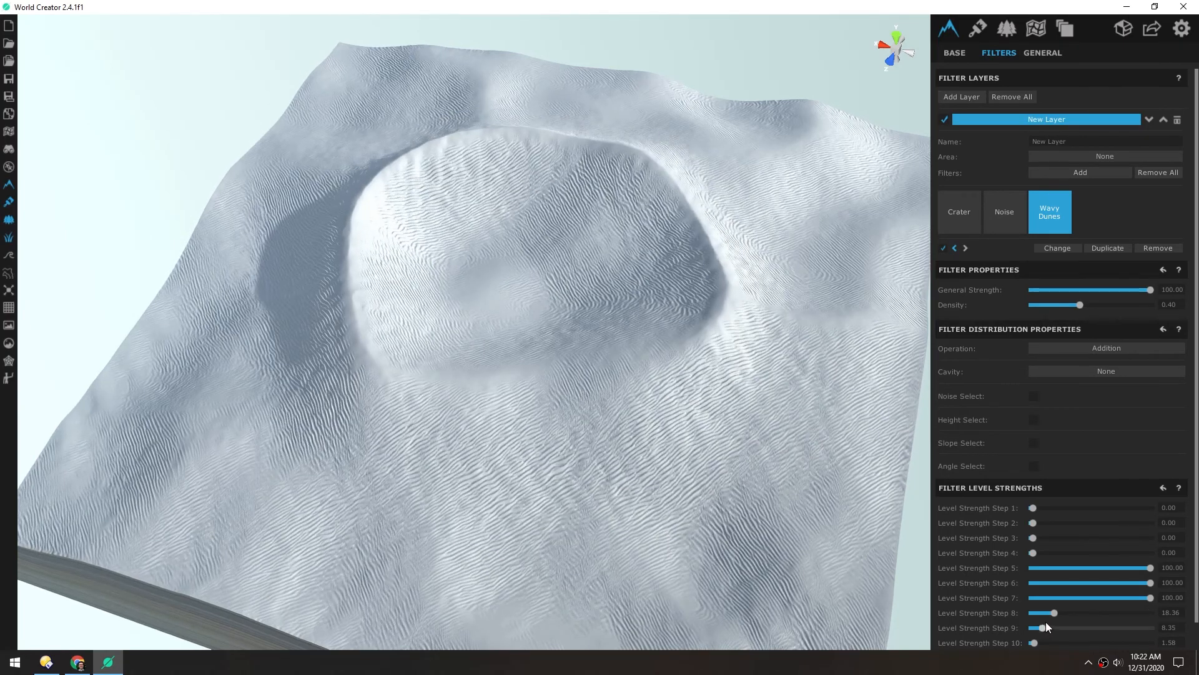
pyautogui.moveTo(1055, 614); pyautogui.dragTo(1160, 615)
pyautogui.moveTo(1042, 627); pyautogui.dragTo(1111, 628)
pyautogui.scroll(2, 512, 328)
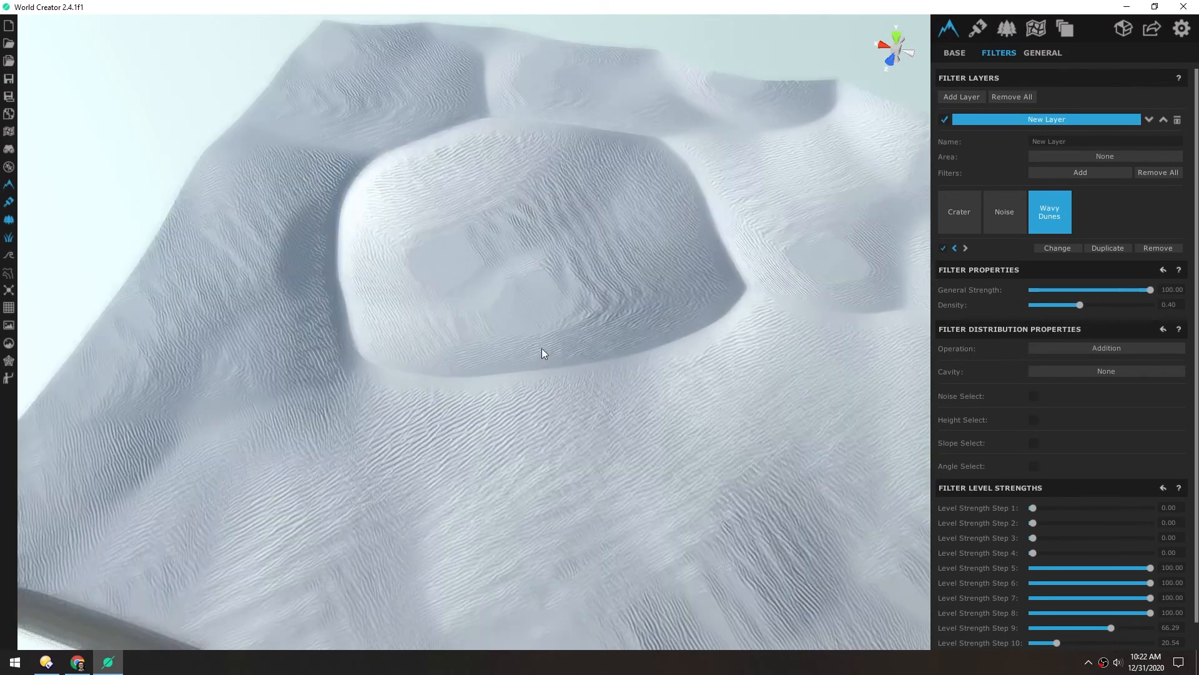
pyautogui.moveTo(502, 321); pyautogui.dragTo(516, 325, button='middle')
pyautogui.moveTo(1080, 305); pyautogui.dragTo(1016, 317)
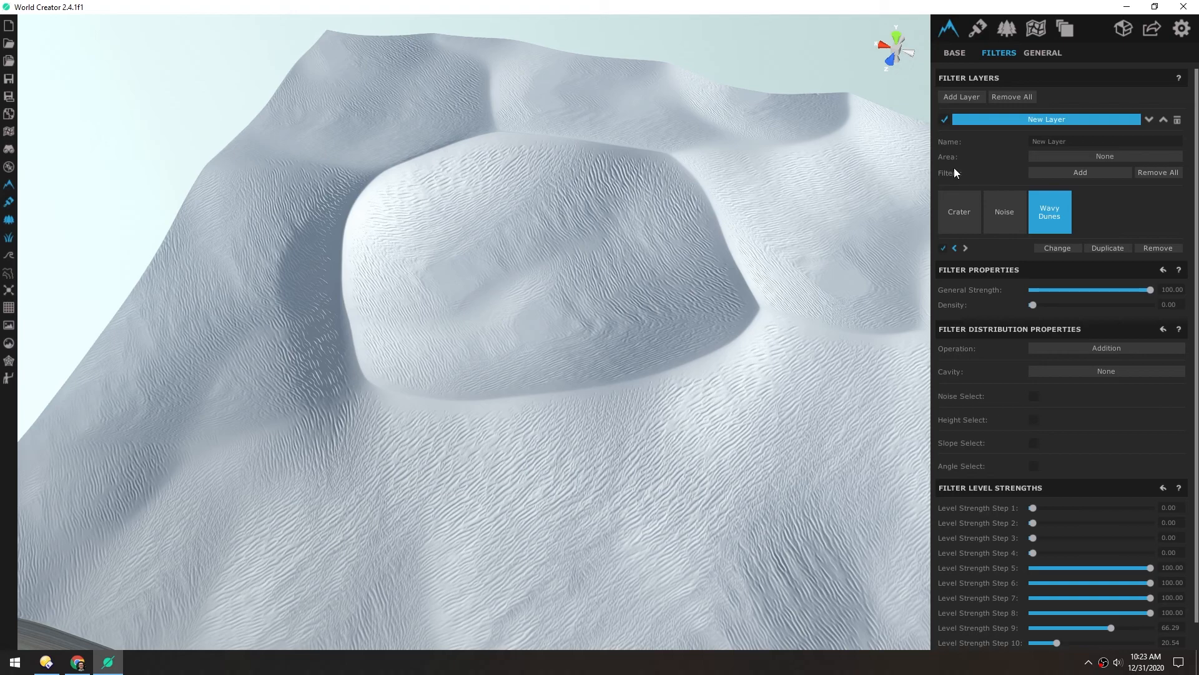
# Step: Preview the Erosion Deep, Wind, Erosion Soft and Erosion filters of the BscErosion category as additions to the layer
pyautogui.click(1081, 172)
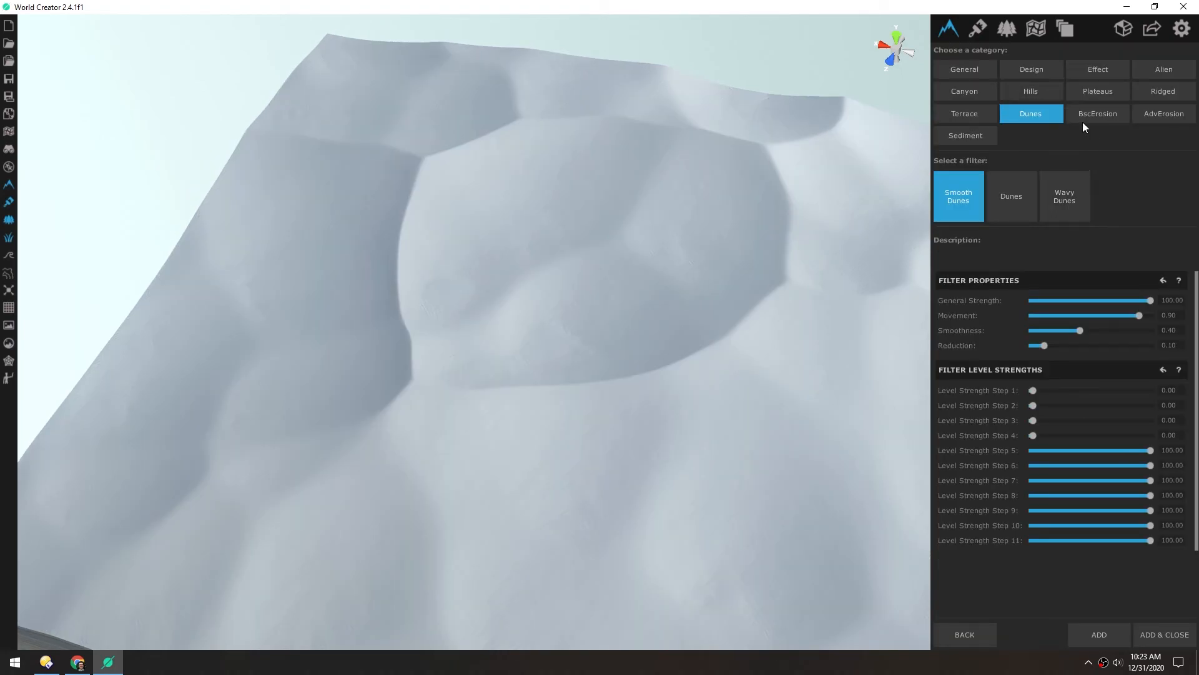
pyautogui.click(1087, 114)
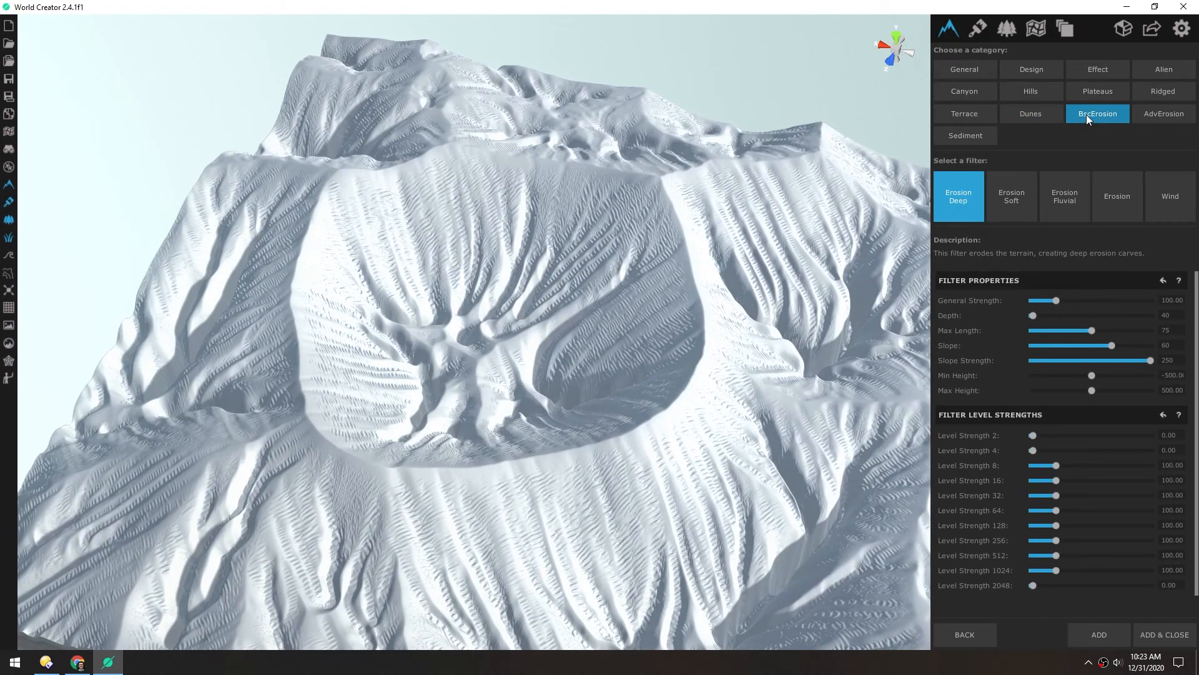
pyautogui.click(1167, 204)
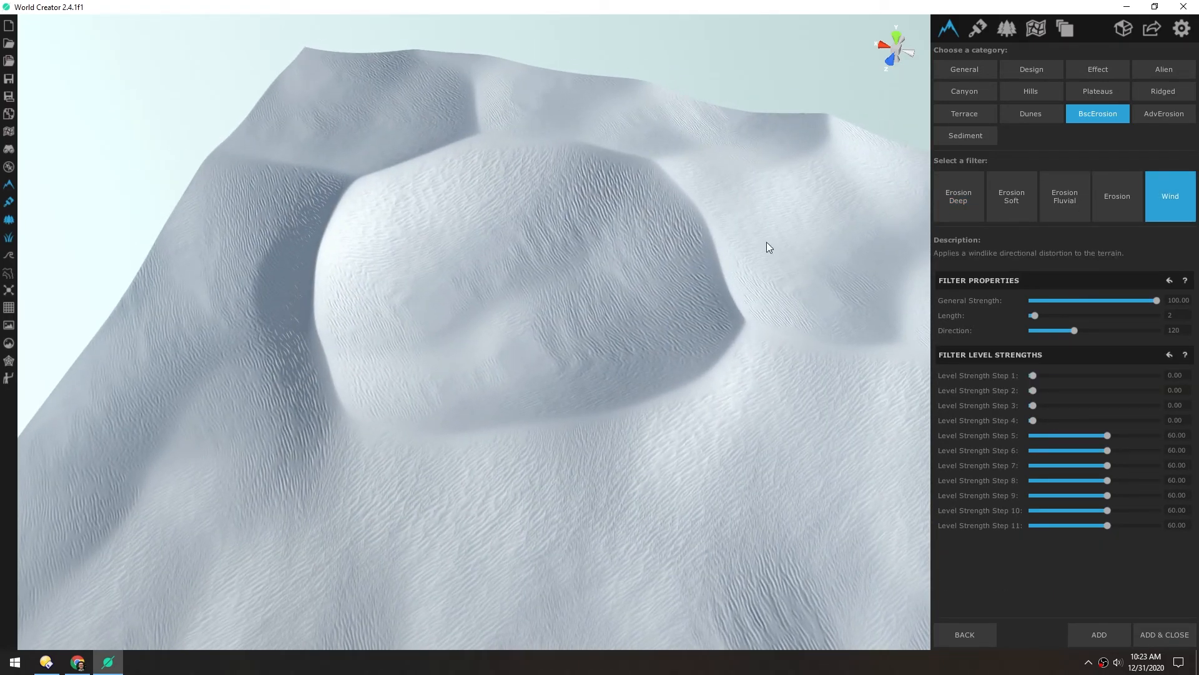
pyautogui.click(968, 209)
pyautogui.click(1017, 197)
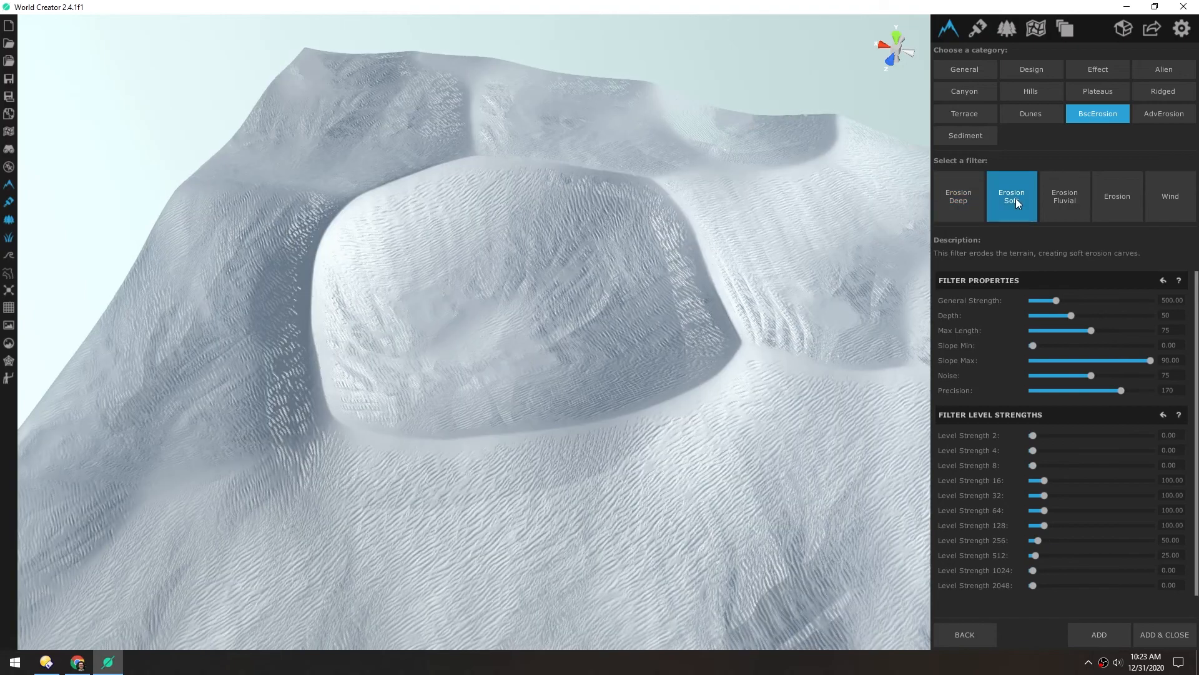
pyautogui.click(1117, 200)
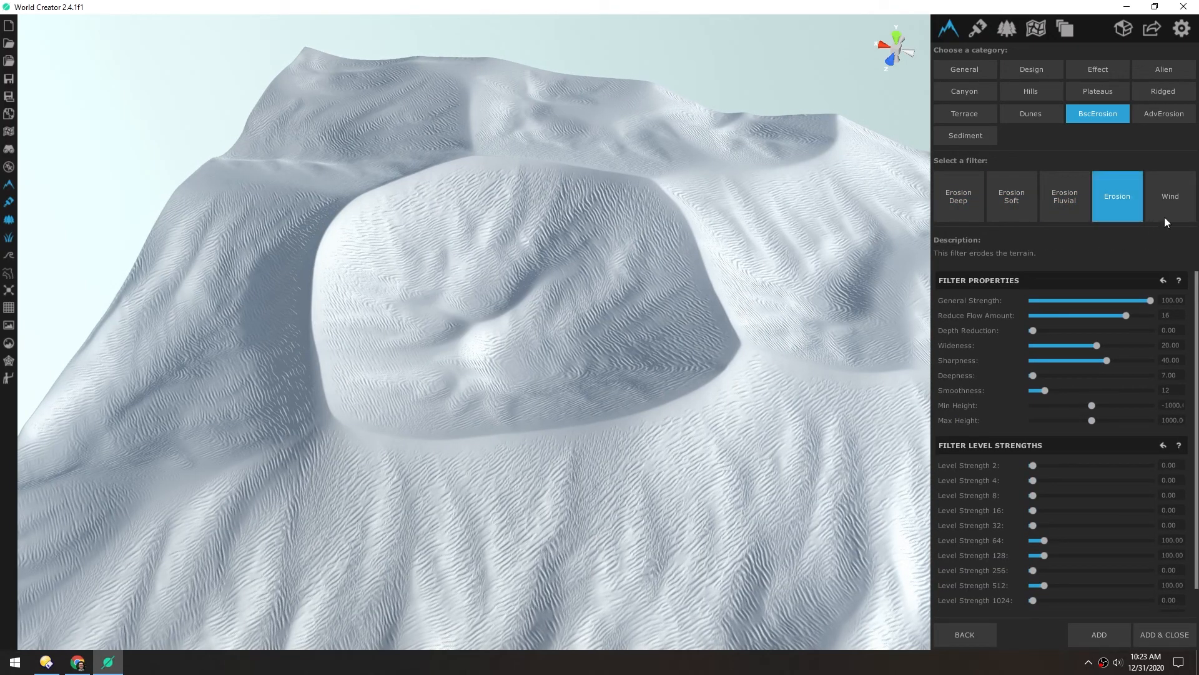
# Step: Add a Wind filter from the BscErosion category with a length of 11 and a direction of 156
pyautogui.click(1168, 197)
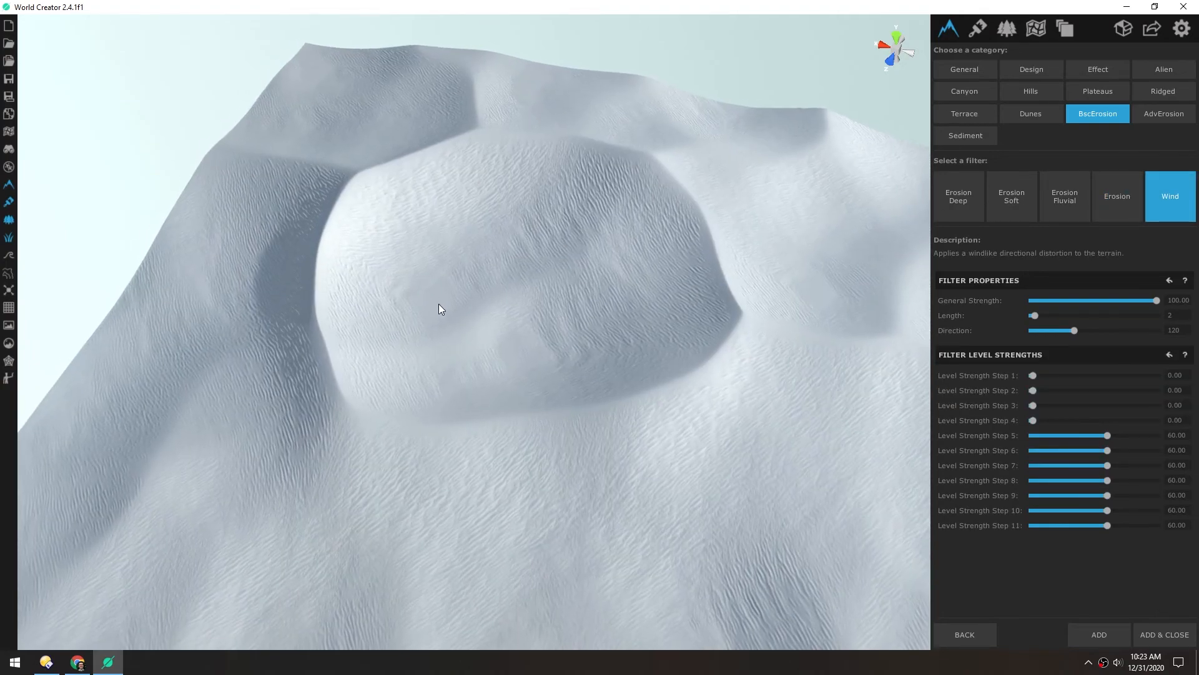
pyautogui.moveTo(1029, 317)
pyautogui.mouseDown()
pyautogui.moveTo(1109, 329)
pyautogui.moveTo(1040, 329)
pyautogui.moveTo(1087, 330)
pyautogui.mouseUp()
pyautogui.scroll(-5, 702, 199)
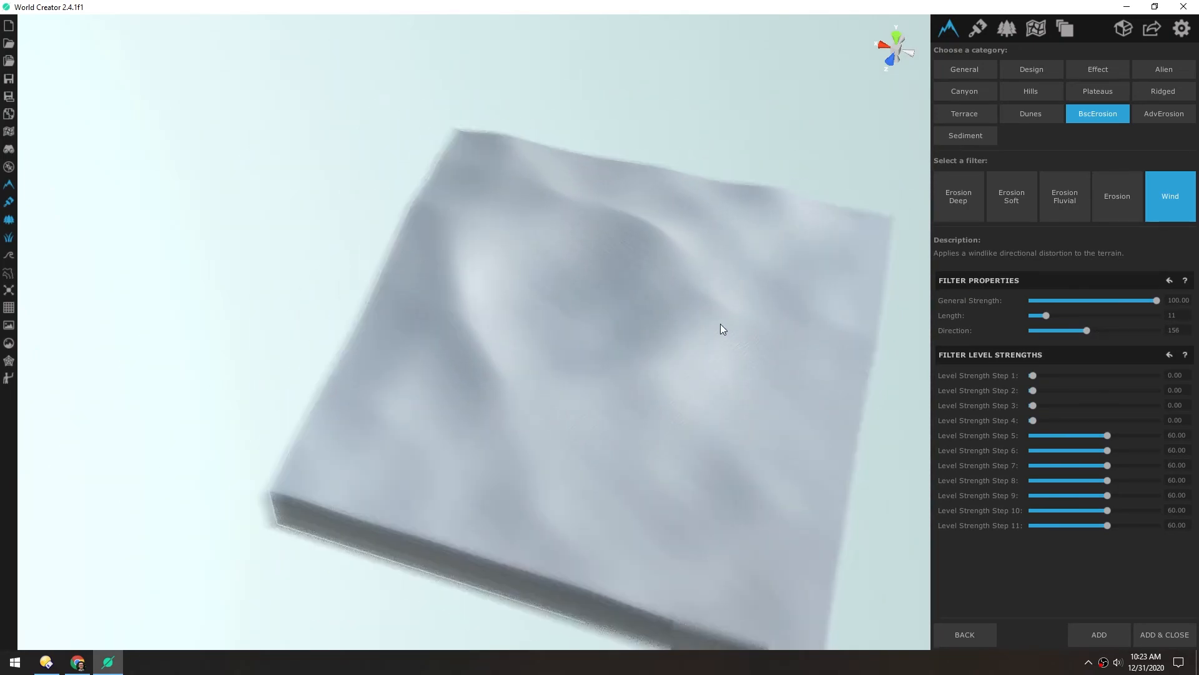
pyautogui.scroll(5, 553, 316)
pyautogui.scroll(-2, 538, 293)
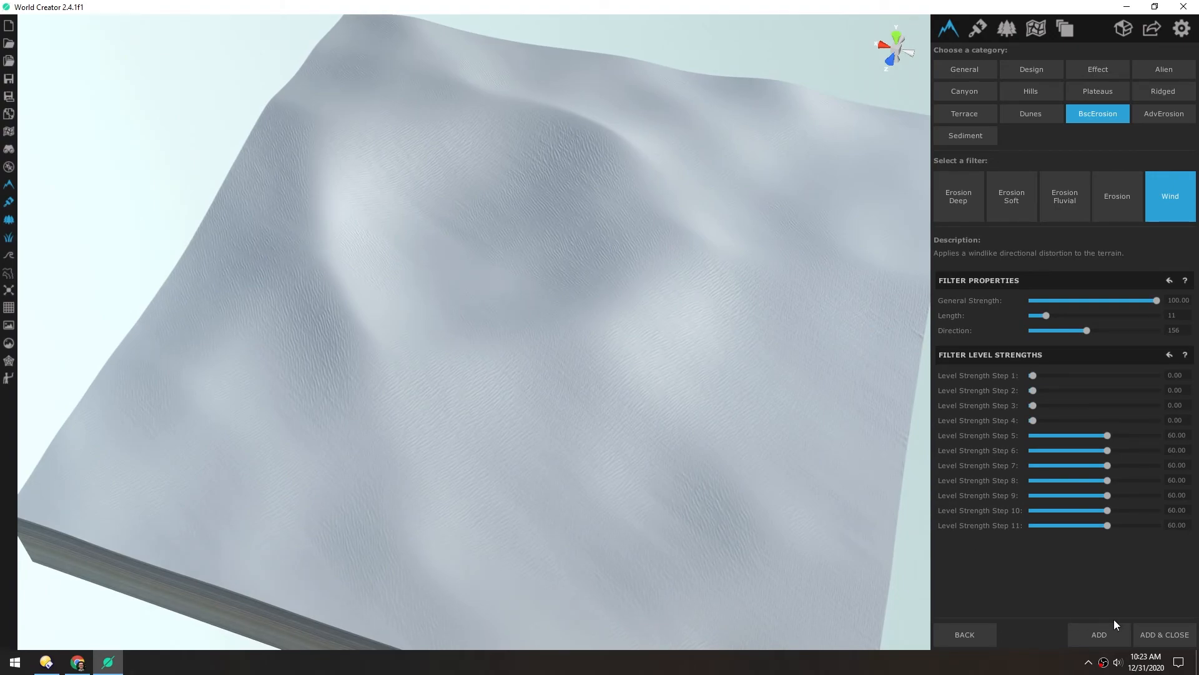
pyautogui.click(1159, 635)
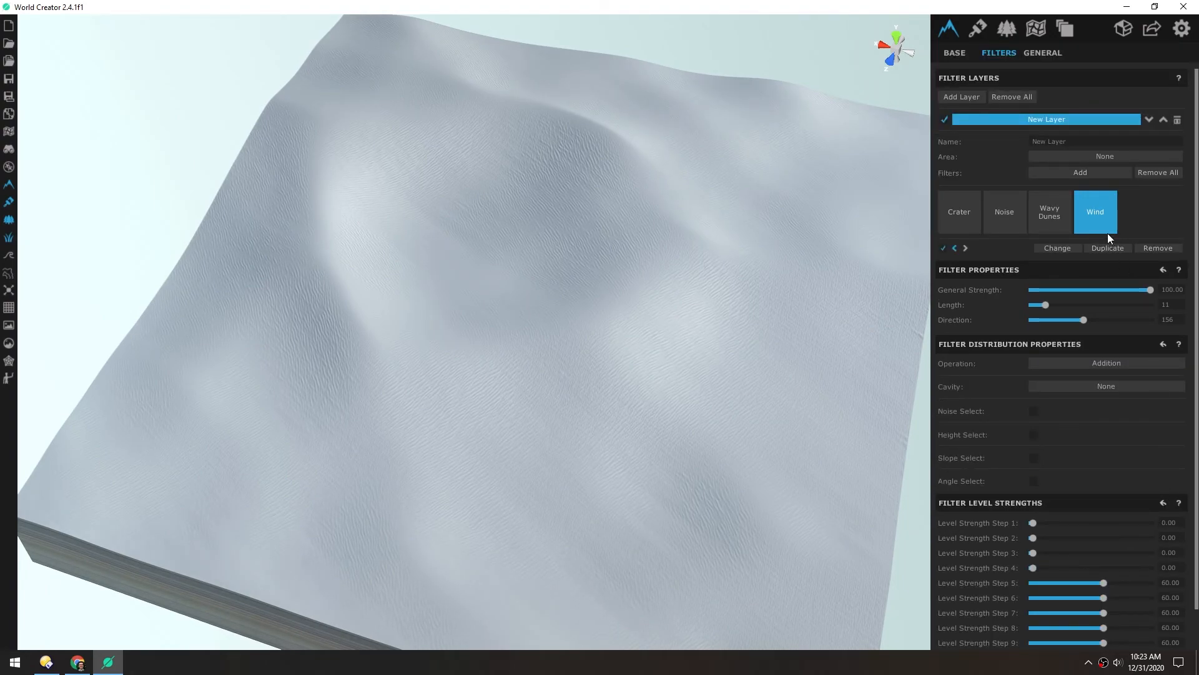
# Step: Limit the Wind filter with Angle Select, using an angle of 164.96, an angle width of 104.03 and an angle smoothness of 0.57
pyautogui.moveTo(1196, 236); pyautogui.dragTo(1197, 275)
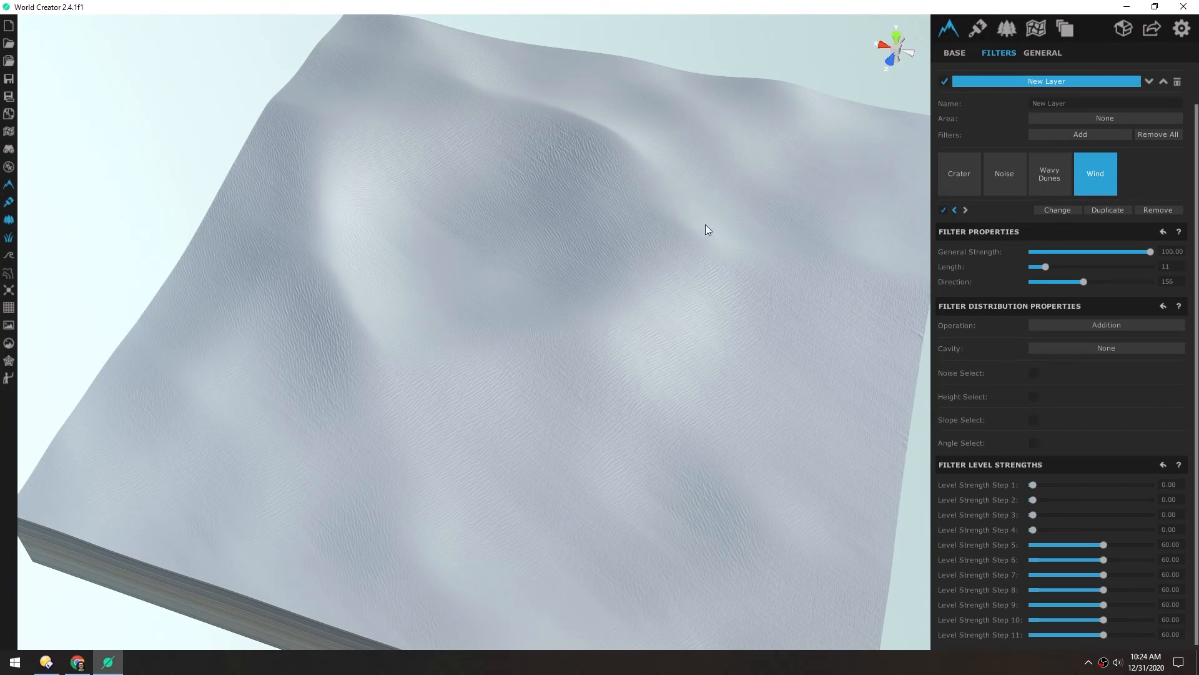
pyautogui.click(1034, 443)
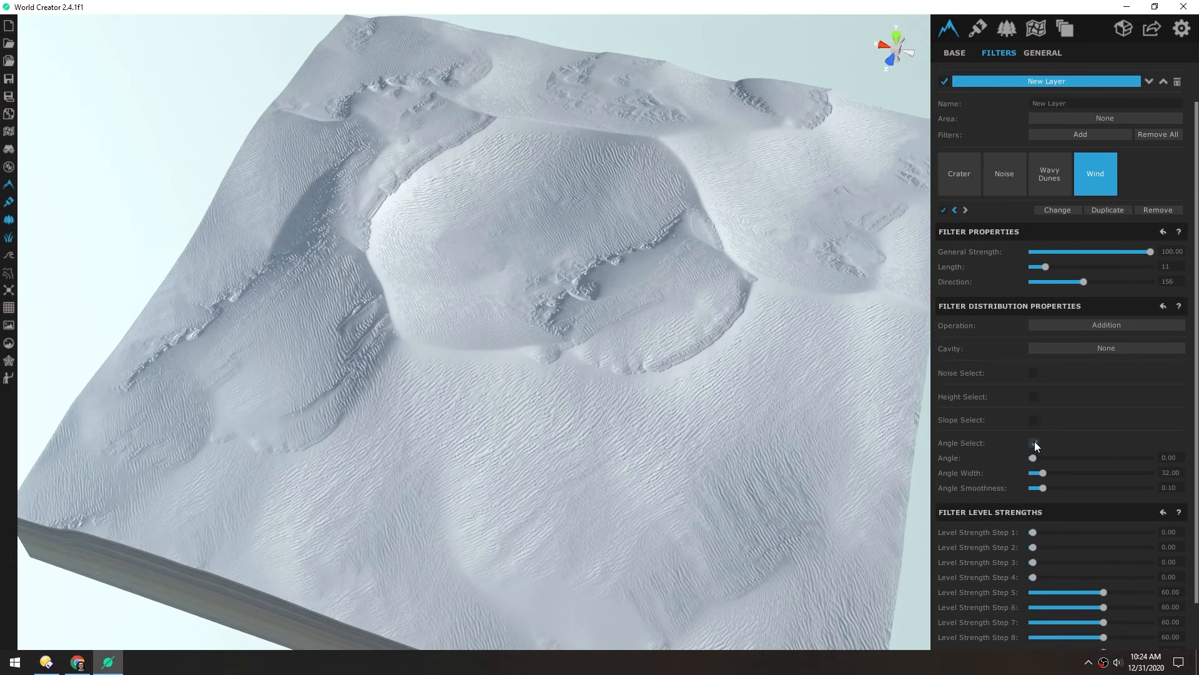
pyautogui.scroll(3, 545, 272)
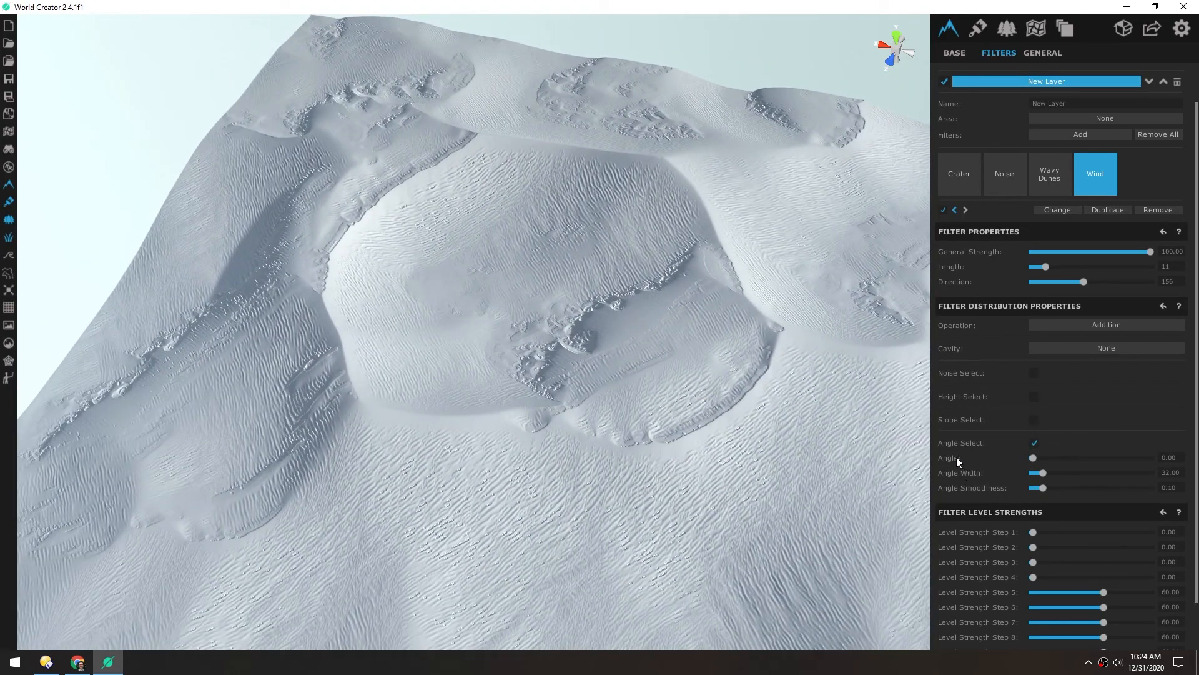
pyautogui.moveTo(1042, 473); pyautogui.dragTo(1099, 489)
pyautogui.moveTo(1033, 458); pyautogui.dragTo(1086, 458)
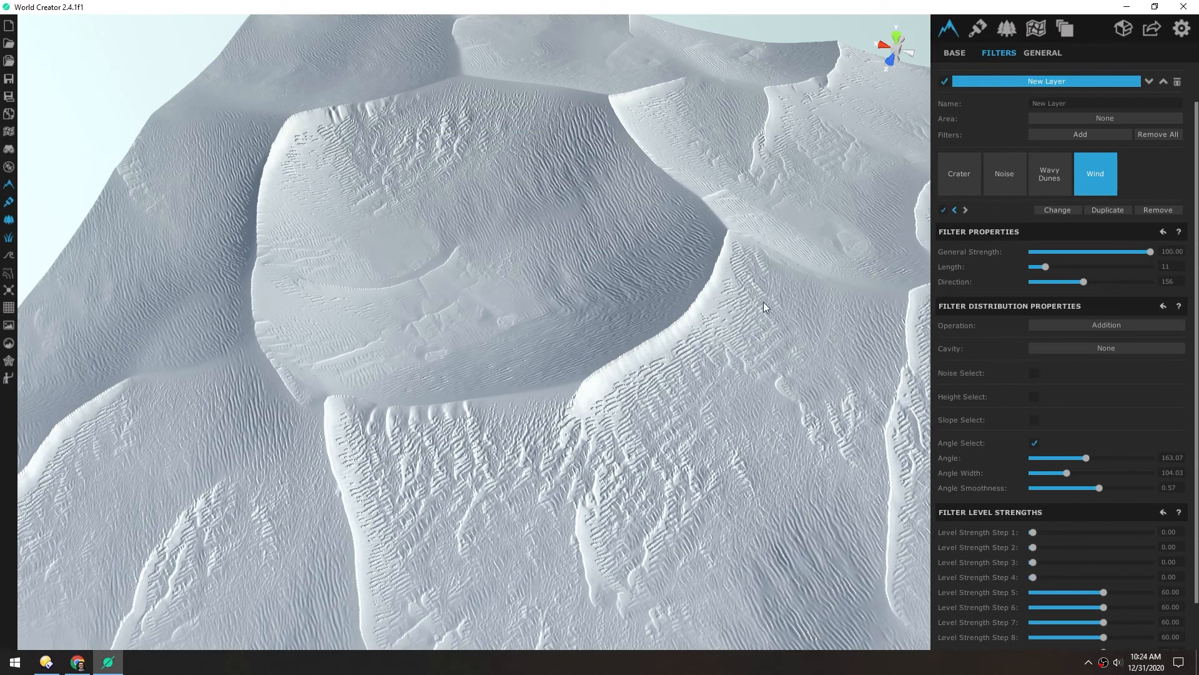
pyautogui.moveTo(1084, 456); pyautogui.dragTo(1085, 460)
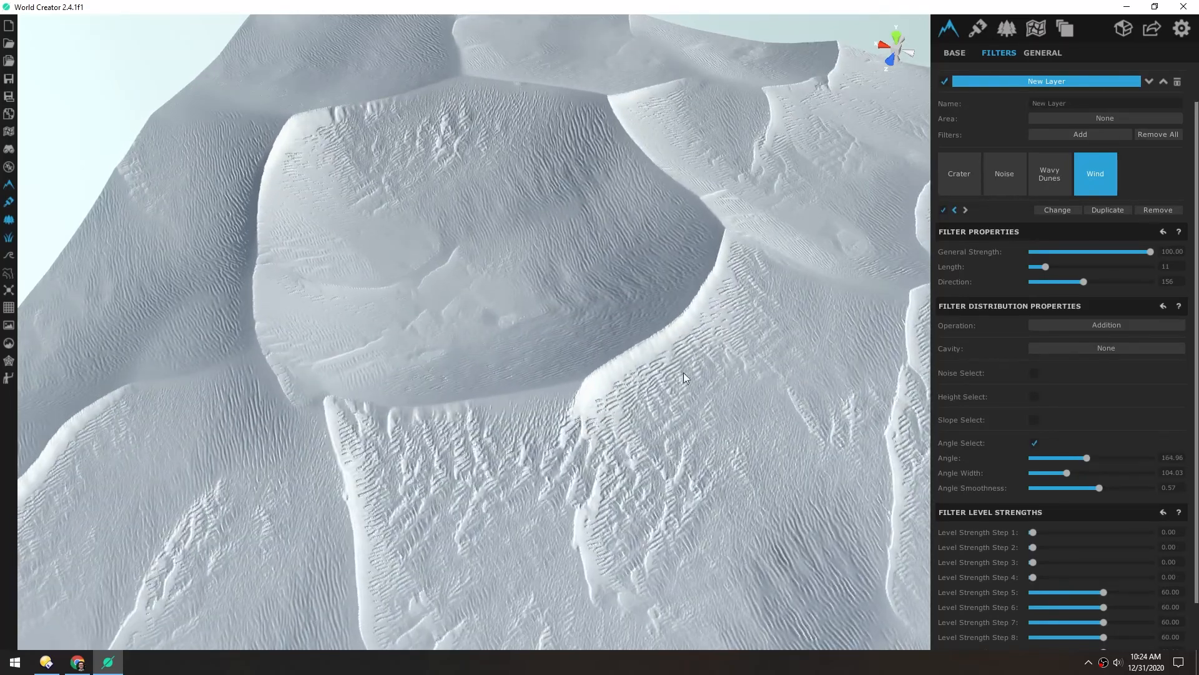
pyautogui.scroll(-6, 563, 354)
pyautogui.scroll(5, 396, 419)
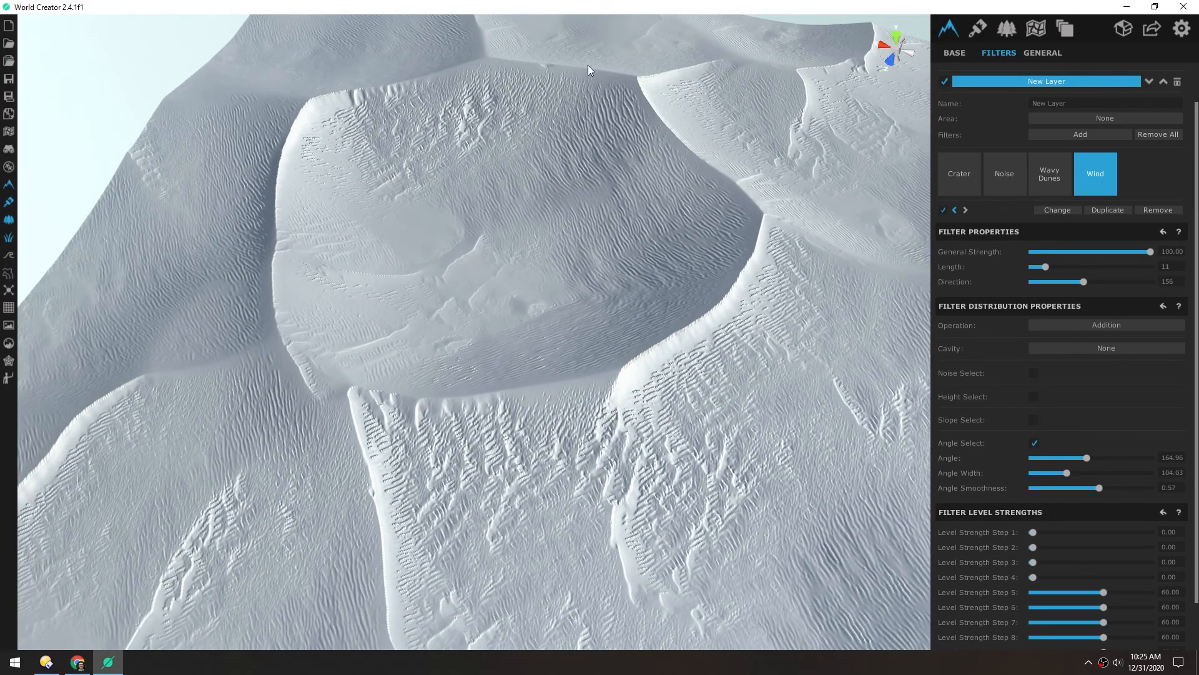
pyautogui.moveTo(475, 207); pyautogui.dragTo(515, 55, button='middle')
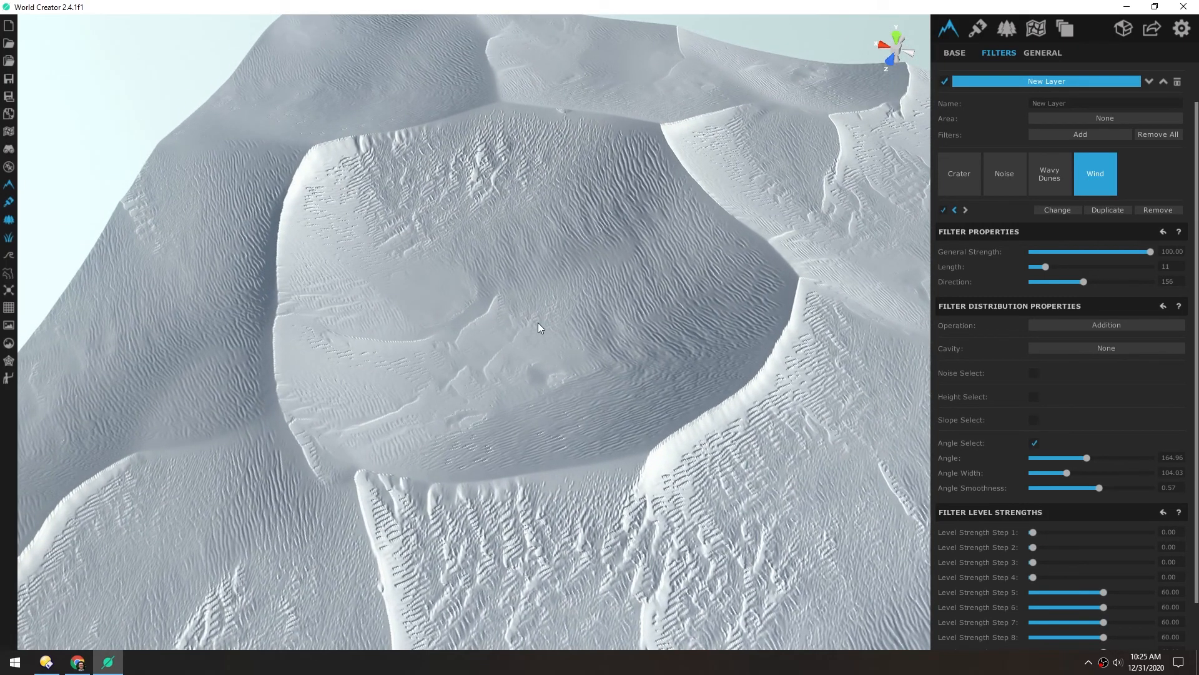
pyautogui.scroll(-3, 520, 301)
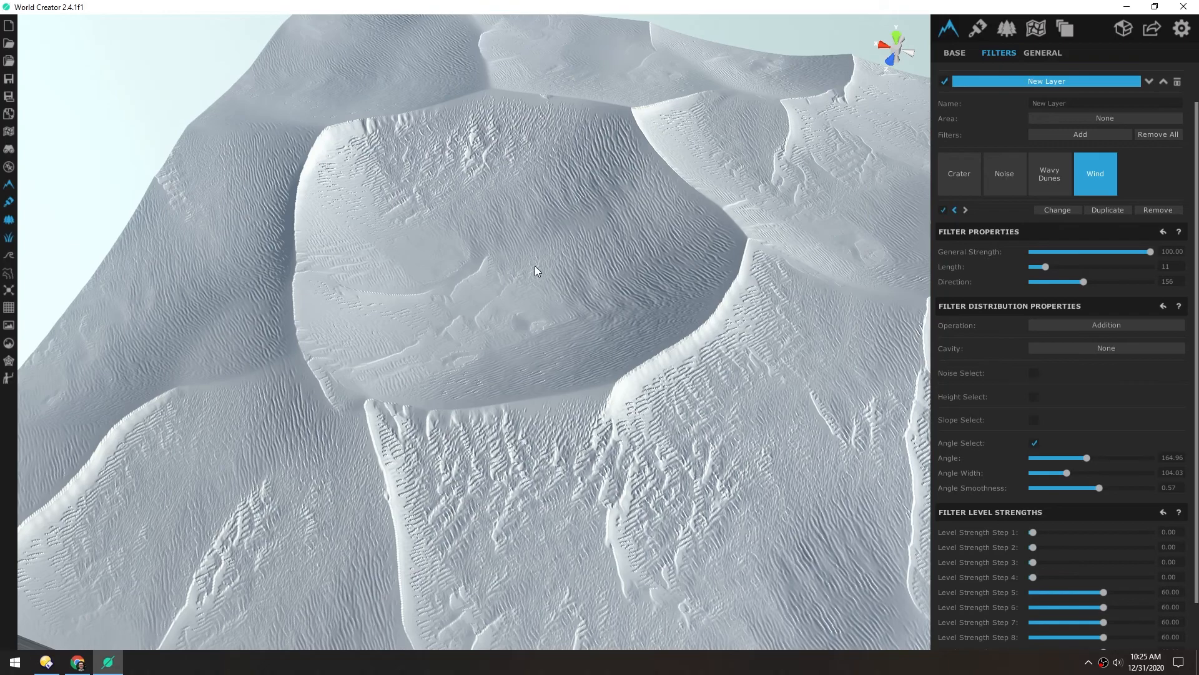
# Step: Set the base terrain's precision to 1/8 m and inspect the dune detail up close
pyautogui.click(956, 54)
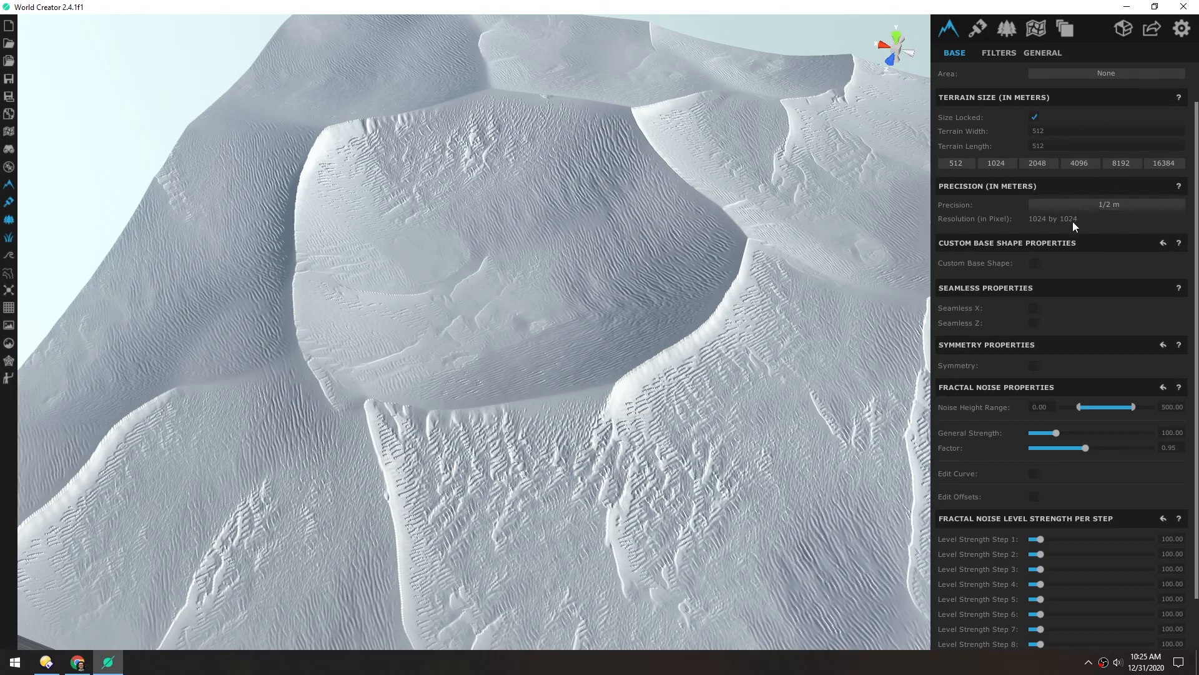
pyautogui.click(1105, 205)
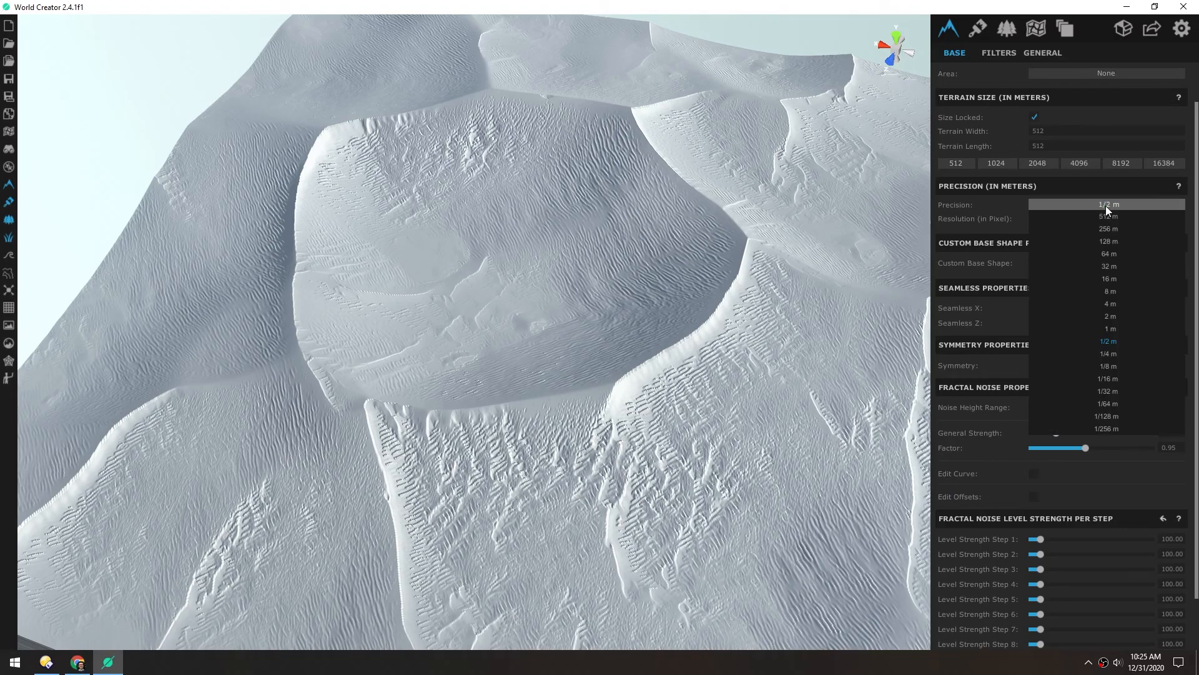
pyautogui.click(1107, 366)
pyautogui.scroll(5, 586, 368)
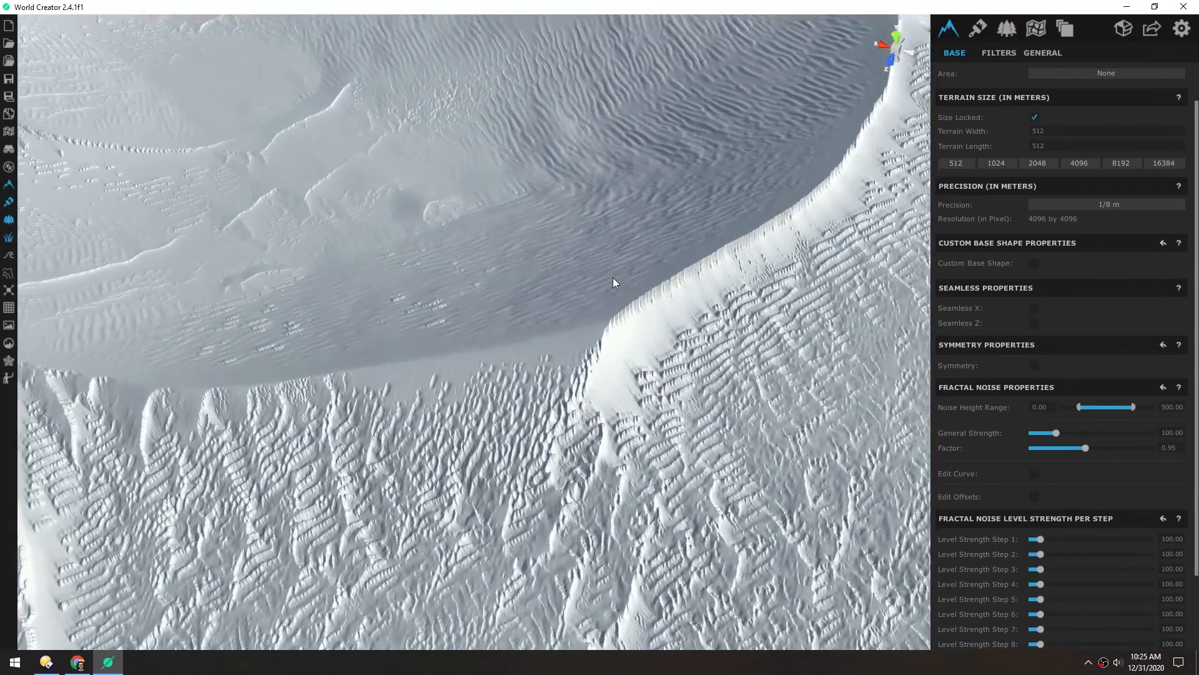
pyautogui.moveTo(613, 277); pyautogui.dragTo(593, 399, button='middle')
pyautogui.moveTo(582, 204); pyautogui.dragTo(540, 369, button='middle')
pyautogui.moveTo(543, 275); pyautogui.dragTo(417, 250, button='middle')
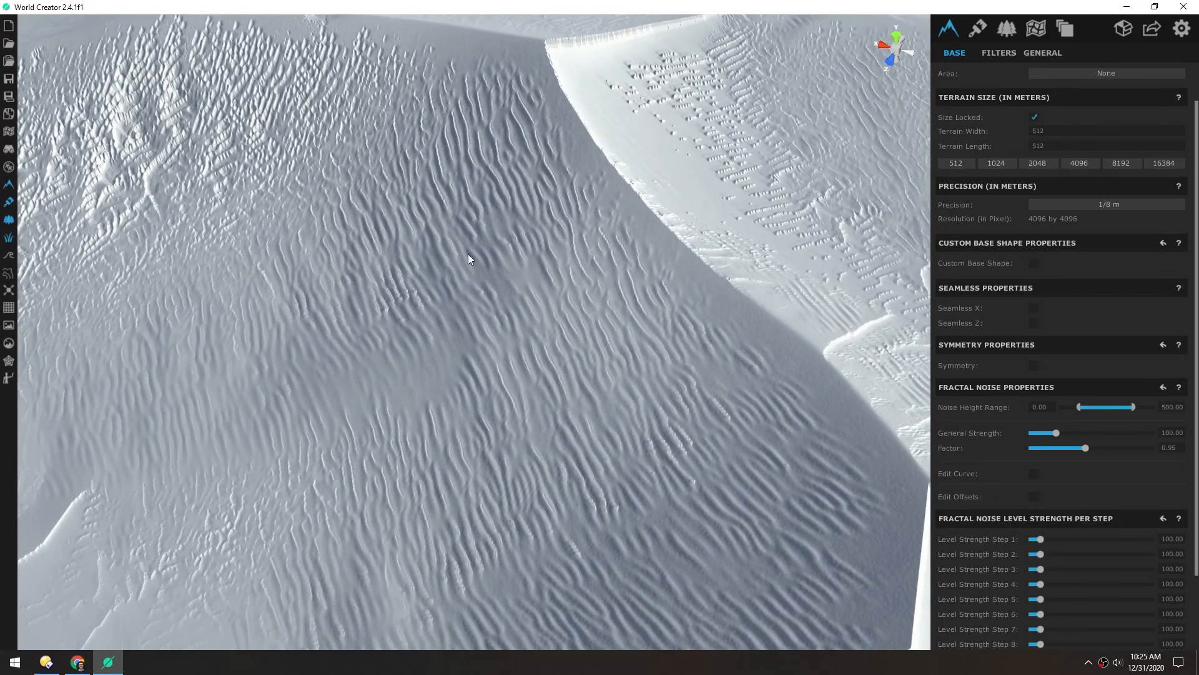
# Step: Raise the terrain precision to 1/16 m and examine the fine ripples along the crater edge
pyautogui.click(1113, 205)
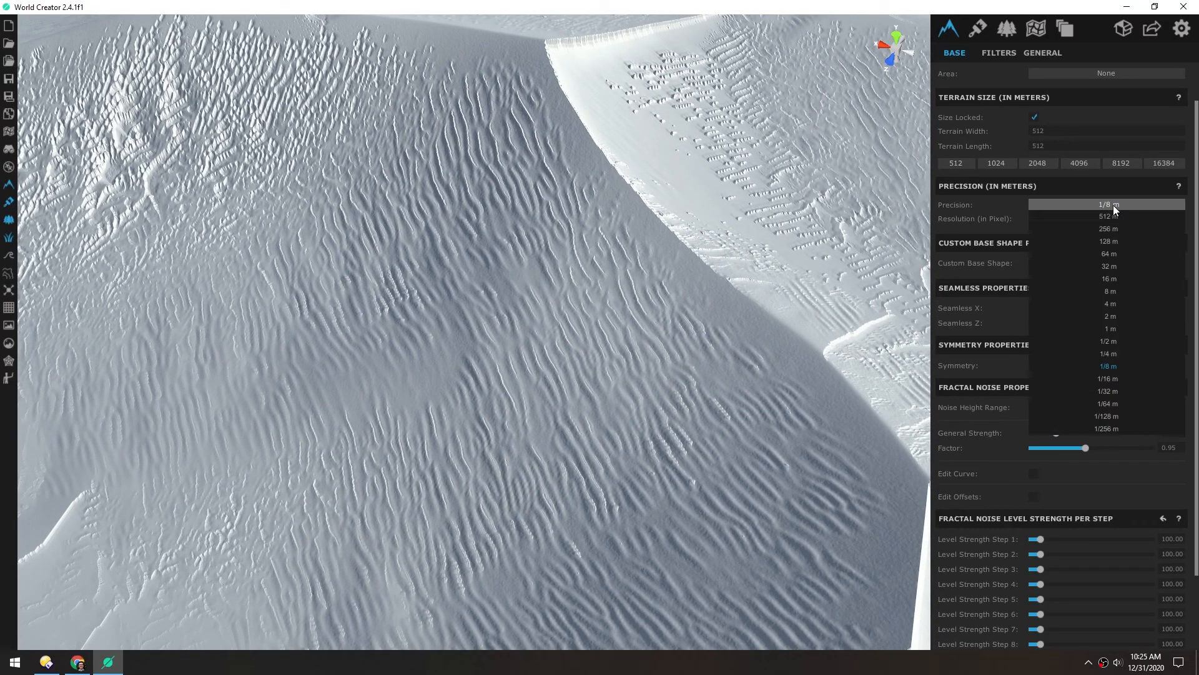
pyautogui.click(1108, 379)
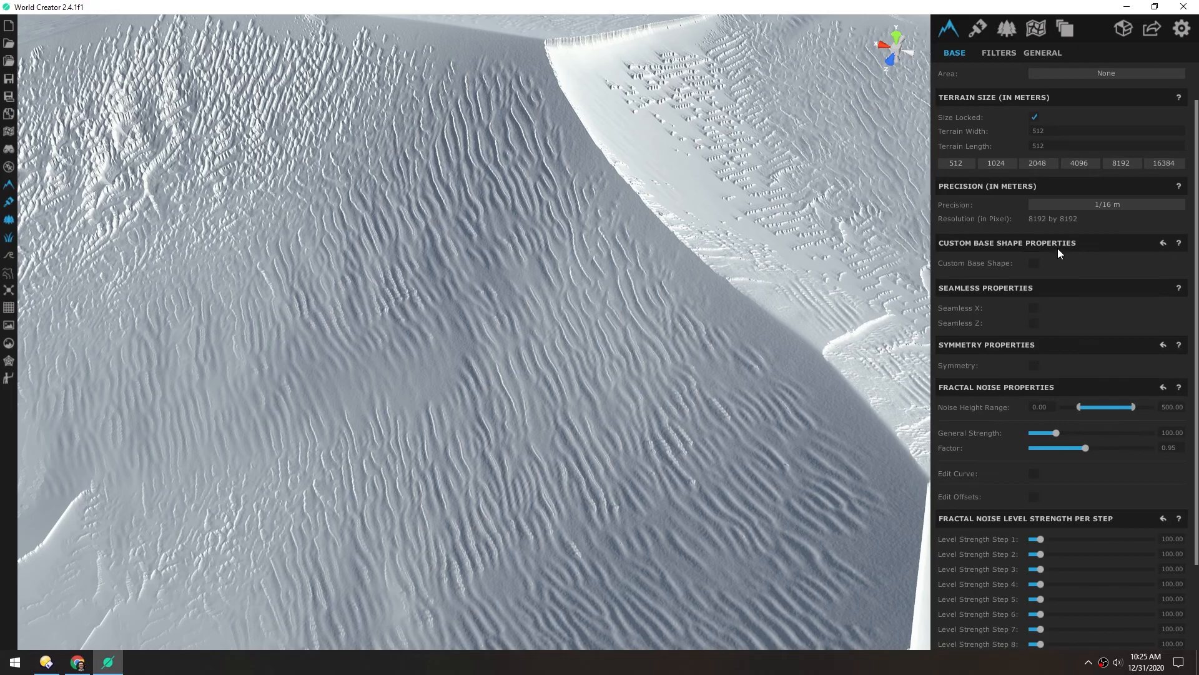
pyautogui.moveTo(551, 226); pyautogui.dragTo(602, 434, button='middle')
pyautogui.scroll(4, 602, 425)
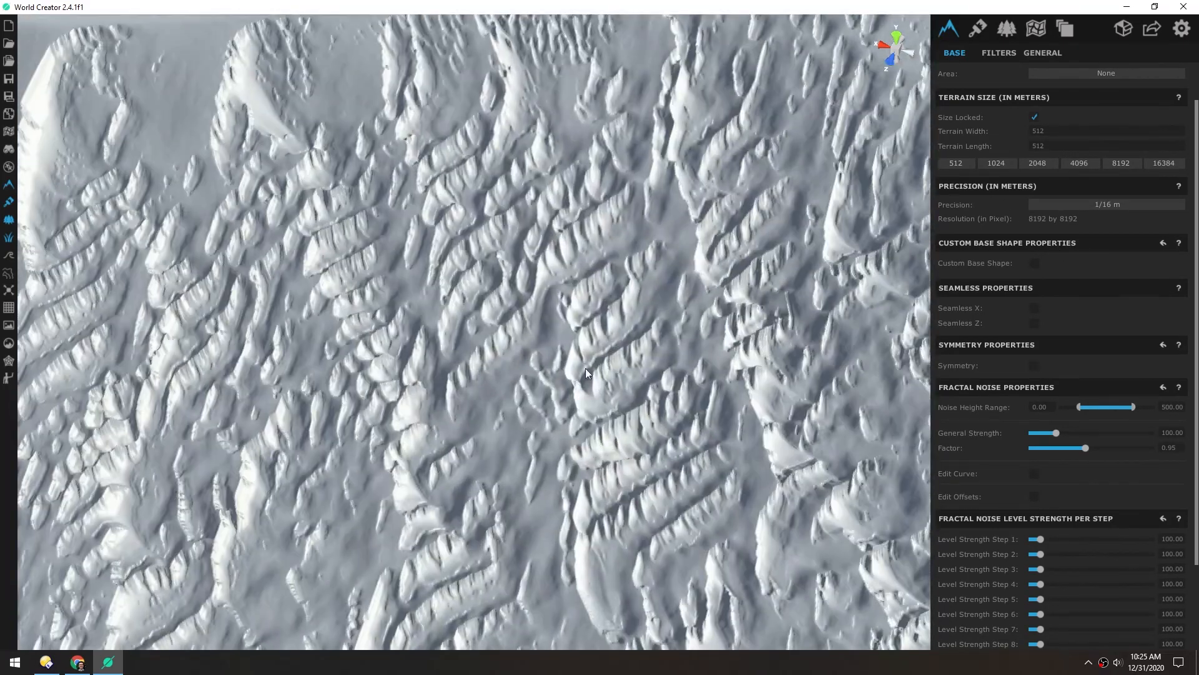
pyautogui.scroll(-5, 632, 339)
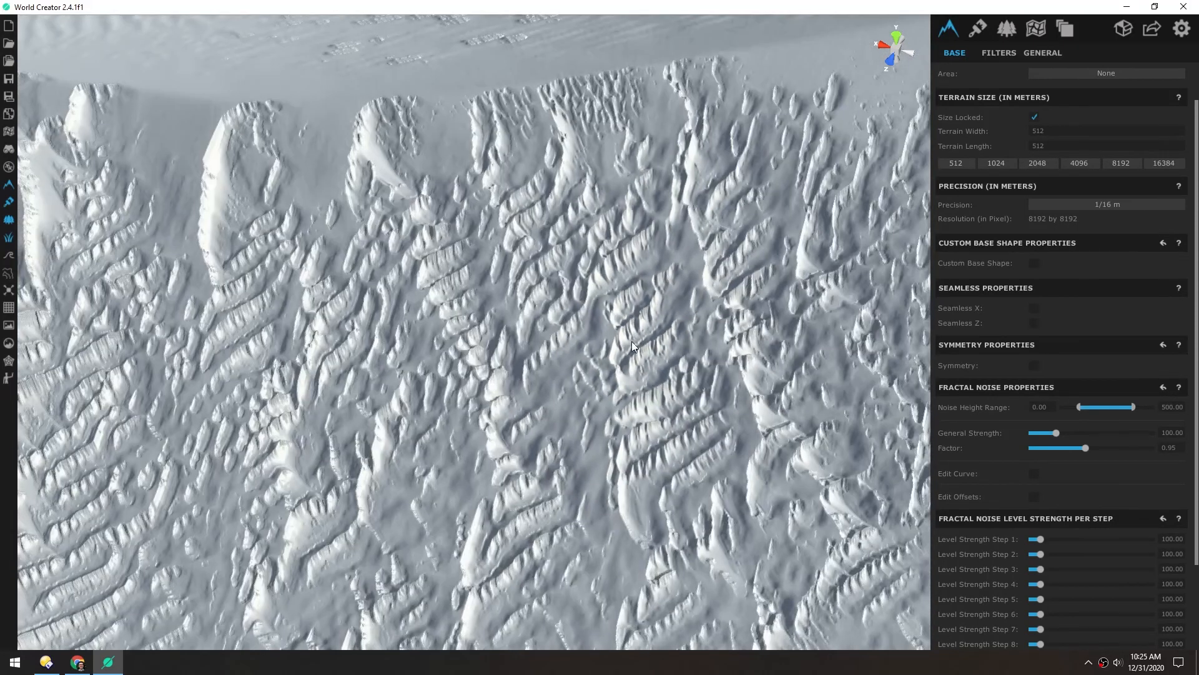
pyautogui.moveTo(612, 307); pyautogui.dragTo(520, 388, button='middle')
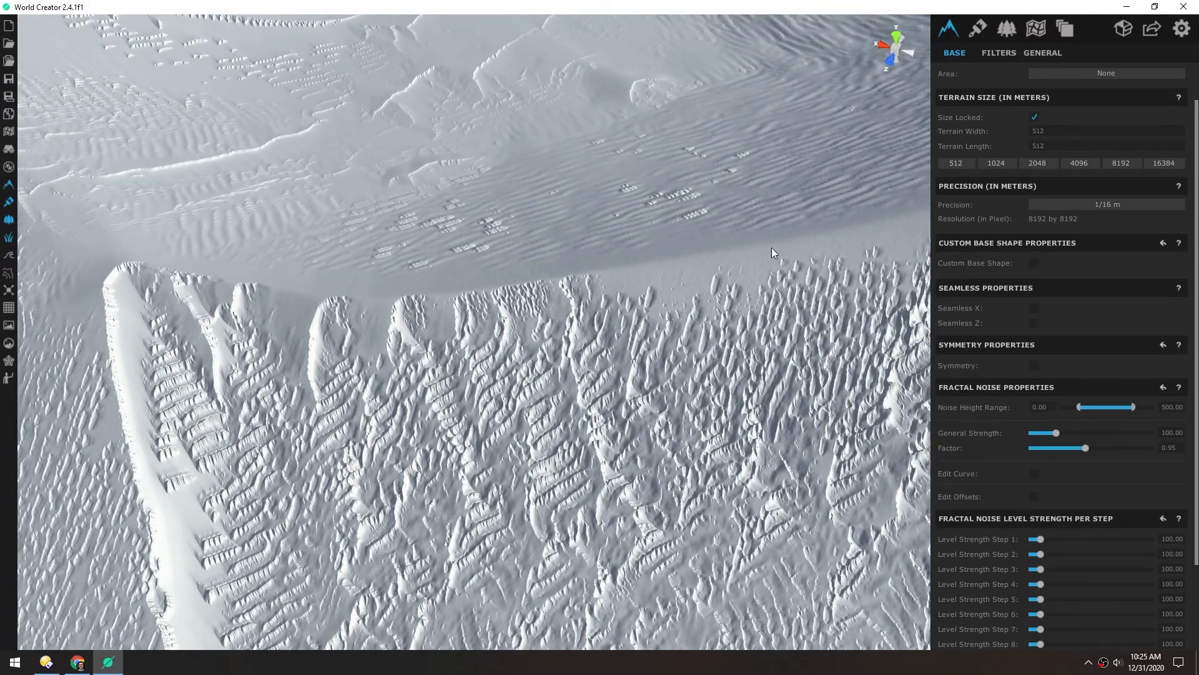
# Step: Return the terrain precision to 1/2 m and reopen the layer's filter settings
pyautogui.click(1100, 205)
pyautogui.click(1108, 339)
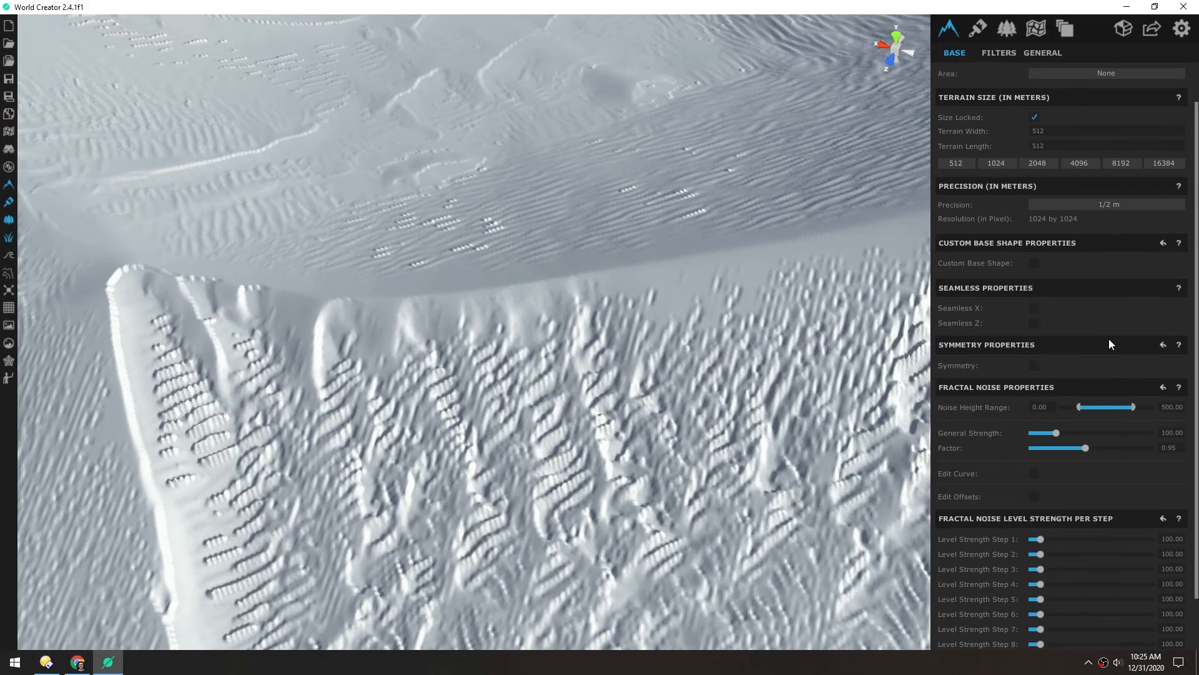
pyautogui.scroll(-4, 458, 250)
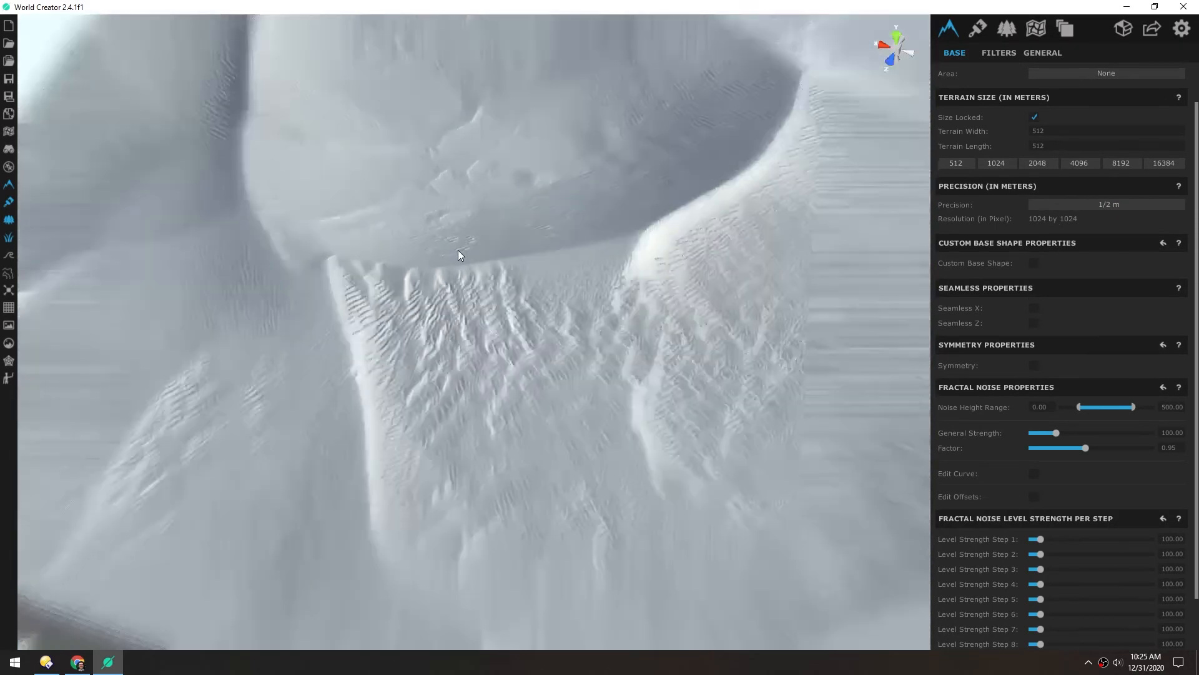
pyautogui.moveTo(510, 200); pyautogui.dragTo(529, 311, button='middle')
pyautogui.scroll(-2, 529, 312)
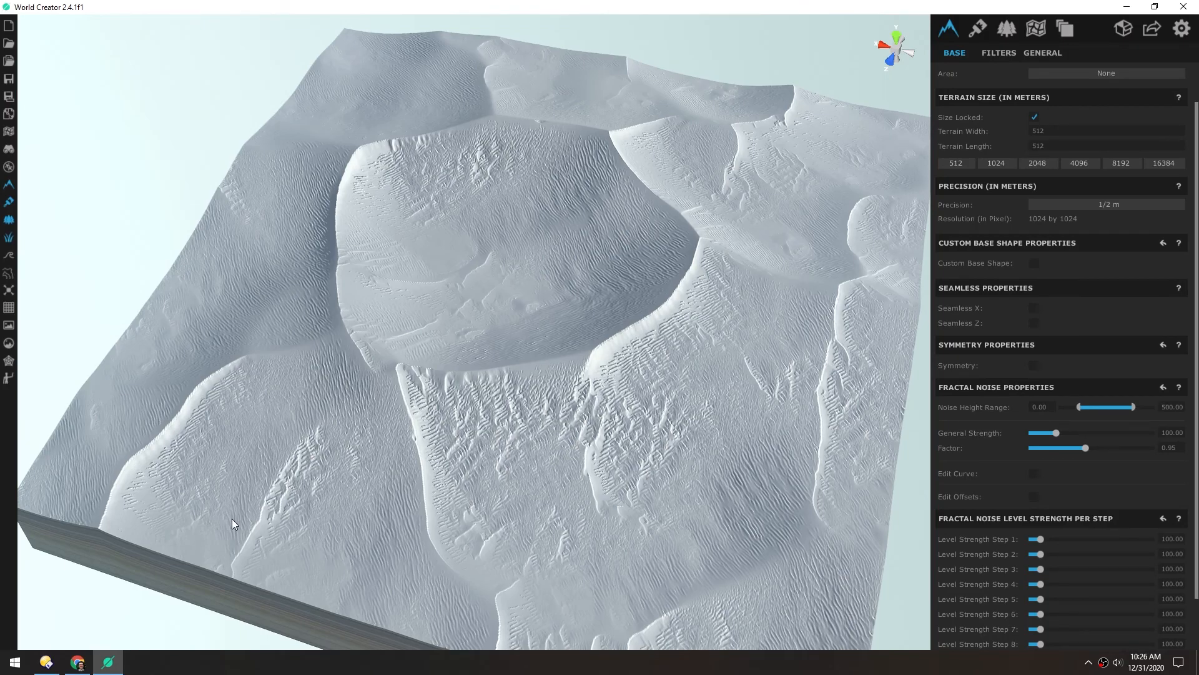
pyautogui.click(991, 54)
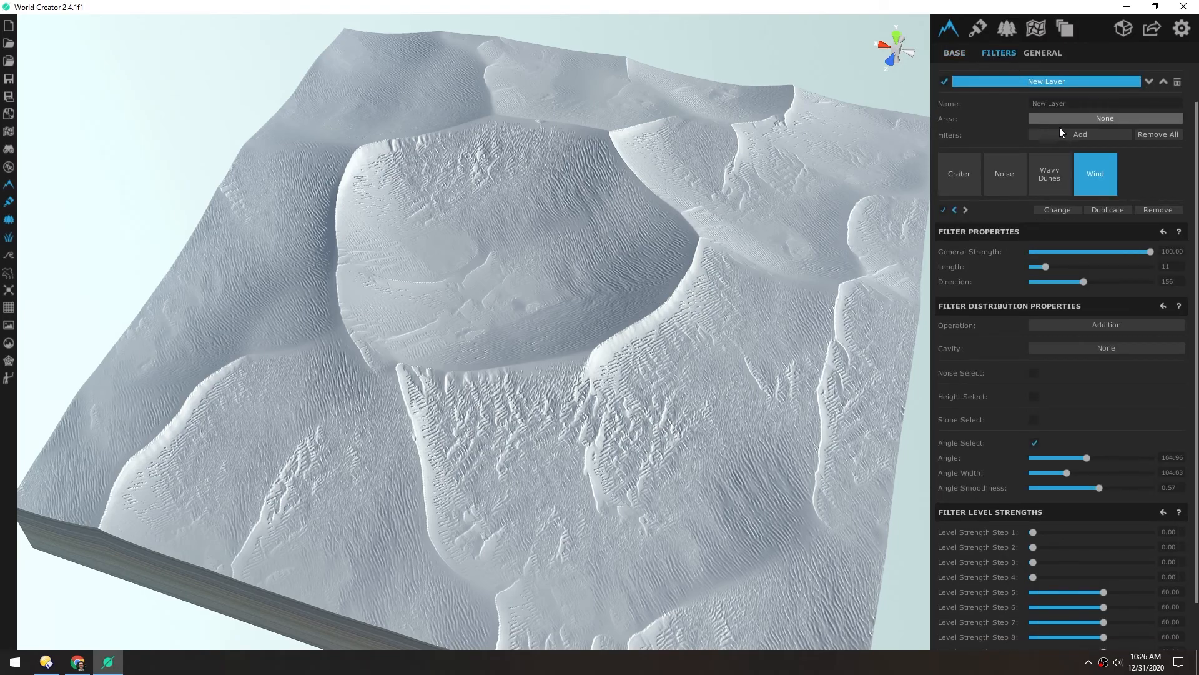
# Step: Choose the Border Blend filter from the General category for the layer and set its border blend range to 0.87–1.00
pyautogui.click(1084, 136)
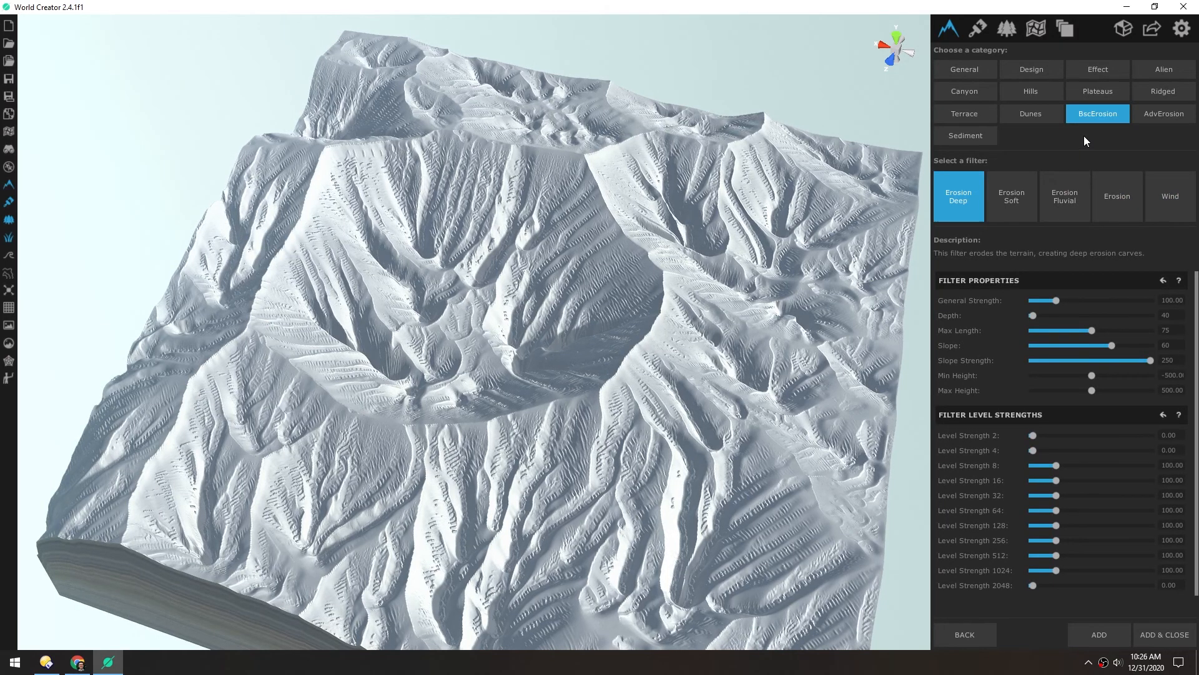
pyautogui.click(974, 70)
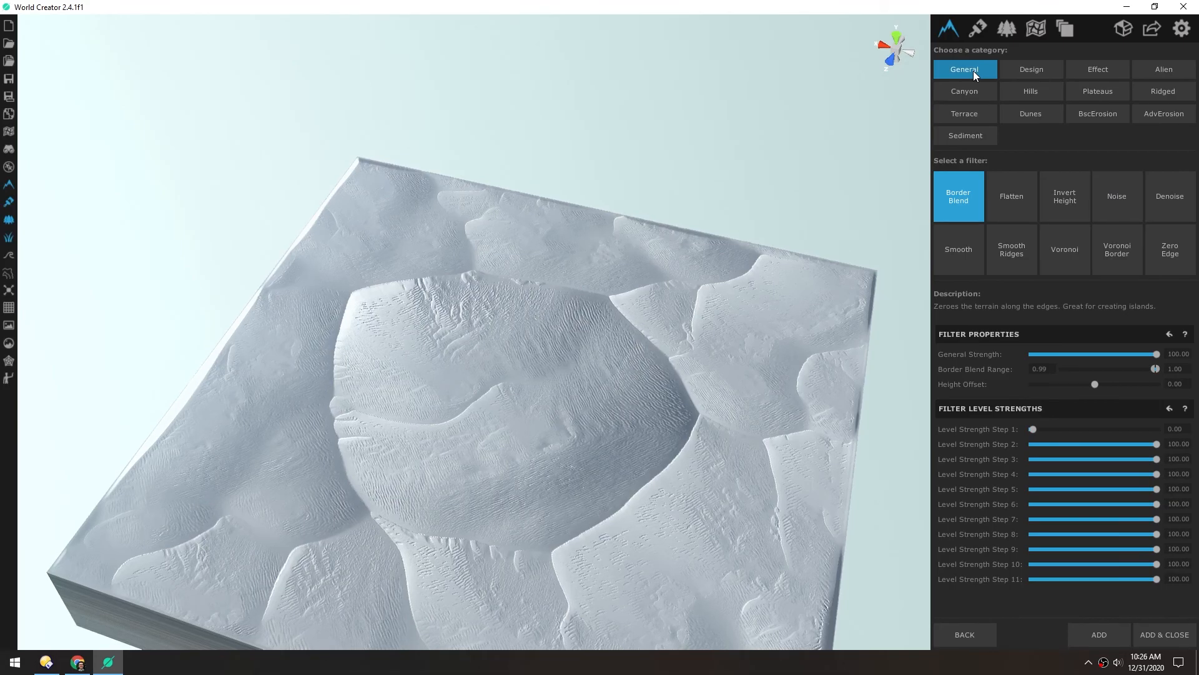
pyautogui.moveTo(495, 393); pyautogui.dragTo(362, 105, button='middle')
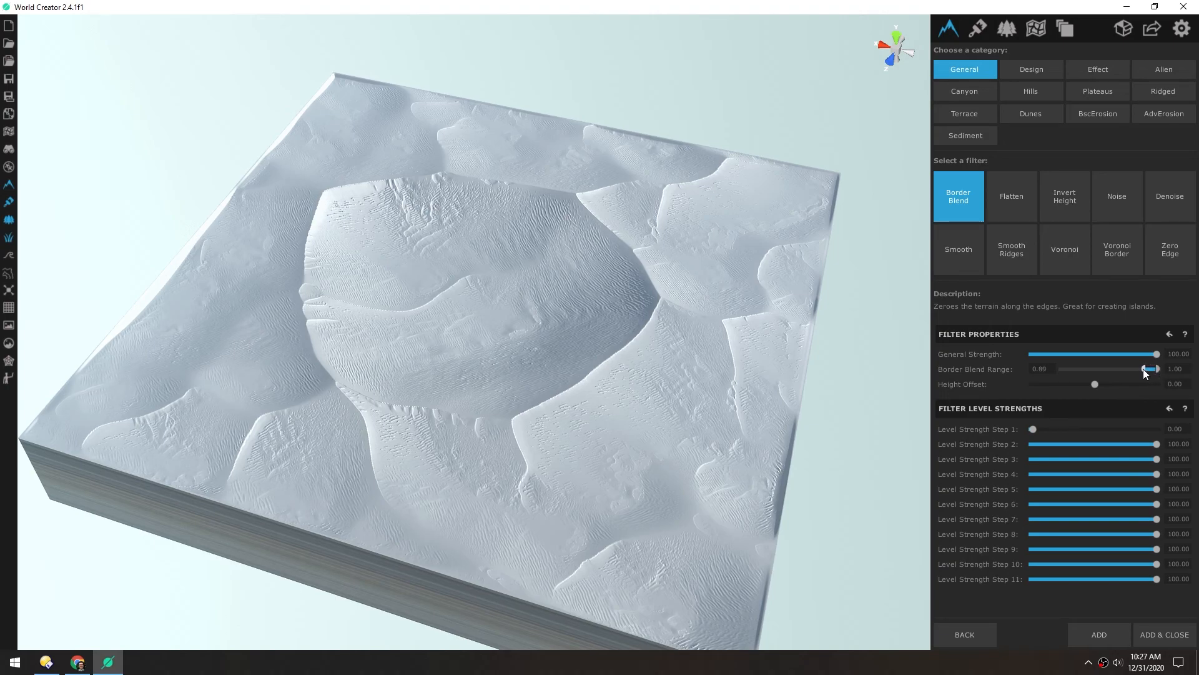
pyautogui.moveTo(1129, 369); pyautogui.dragTo(1123, 368)
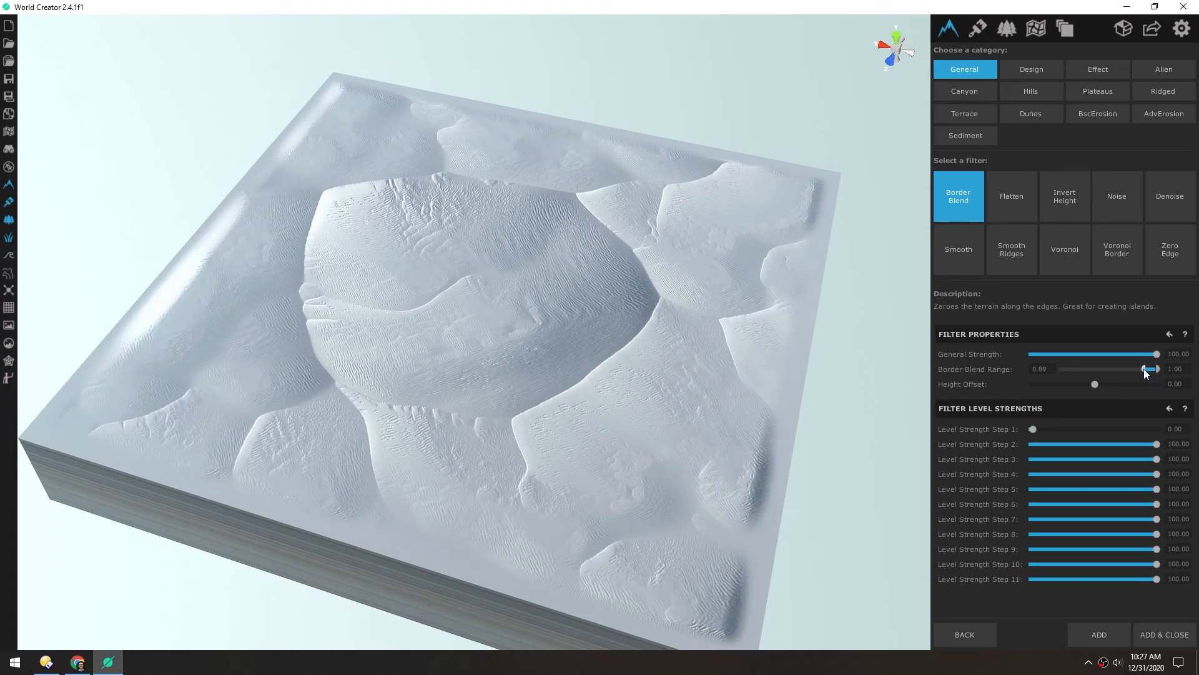
pyautogui.moveTo(1141, 369); pyautogui.dragTo(1120, 369)
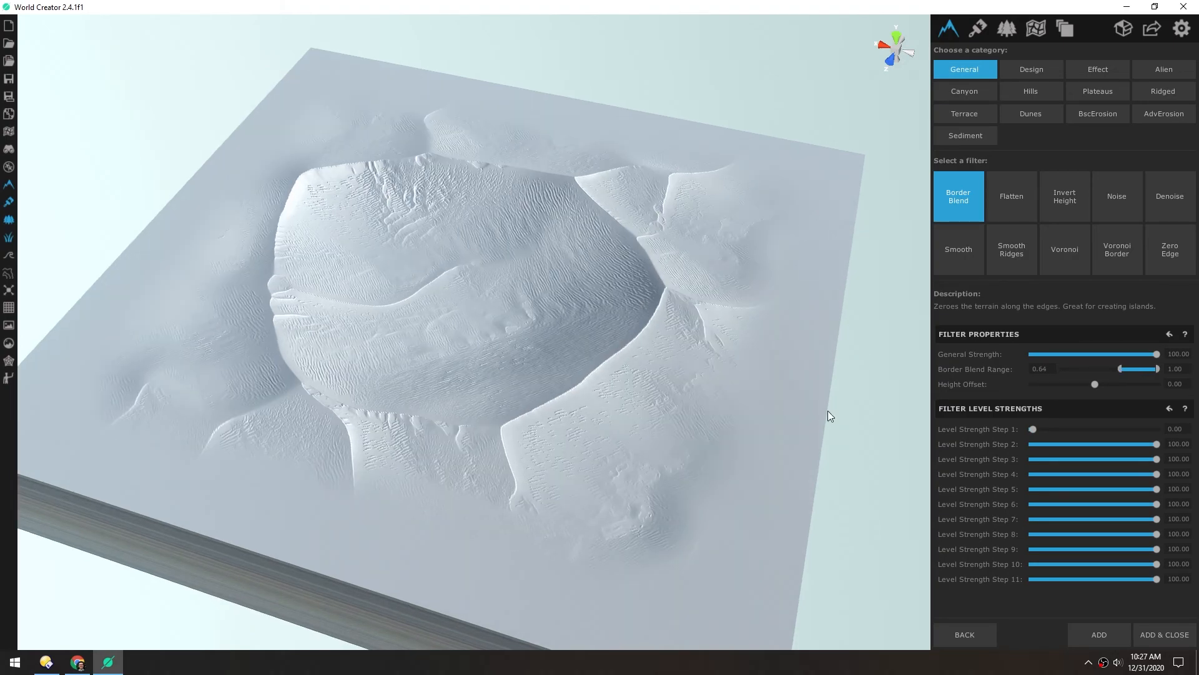
pyautogui.moveTo(429, 271); pyautogui.dragTo(476, 231, button='middle')
pyautogui.scroll(-2, 478, 233)
pyautogui.scroll(2, 479, 233)
pyautogui.moveTo(1120, 369); pyautogui.dragTo(1141, 370)
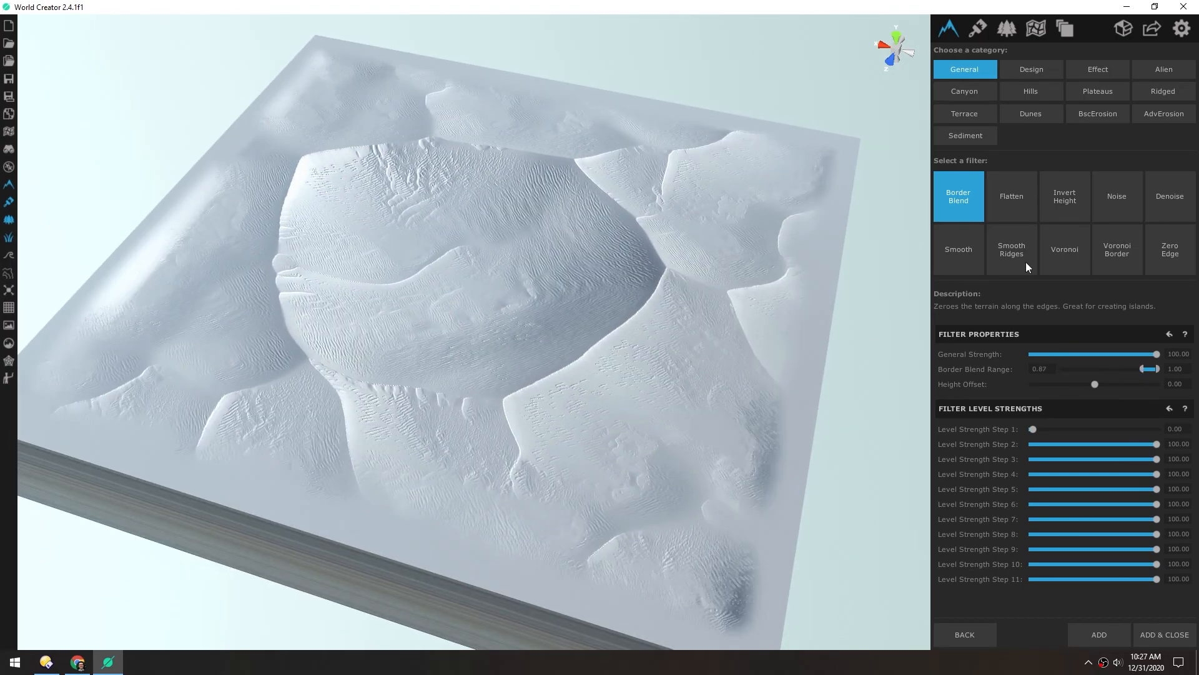
# Step: Add the Border Blend filter with general strength 100, border blend range 0.72–1.00 and height offset 167.12
pyautogui.press('s')
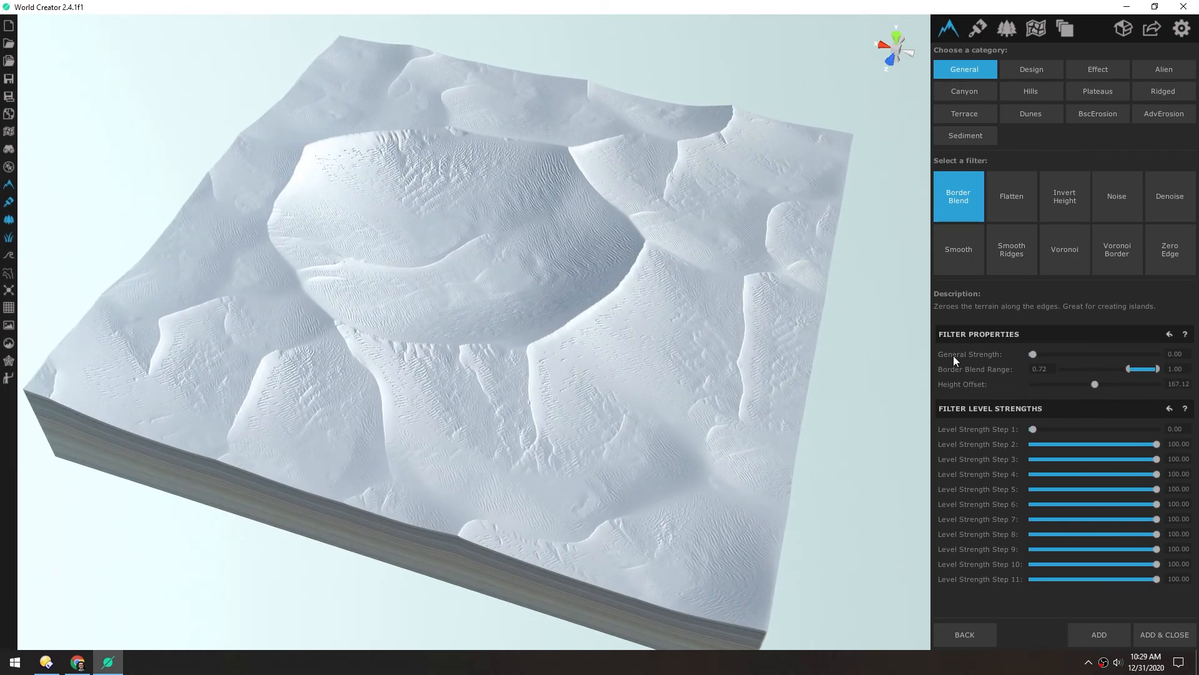
pyautogui.moveTo(1034, 353); pyautogui.dragTo(1174, 368)
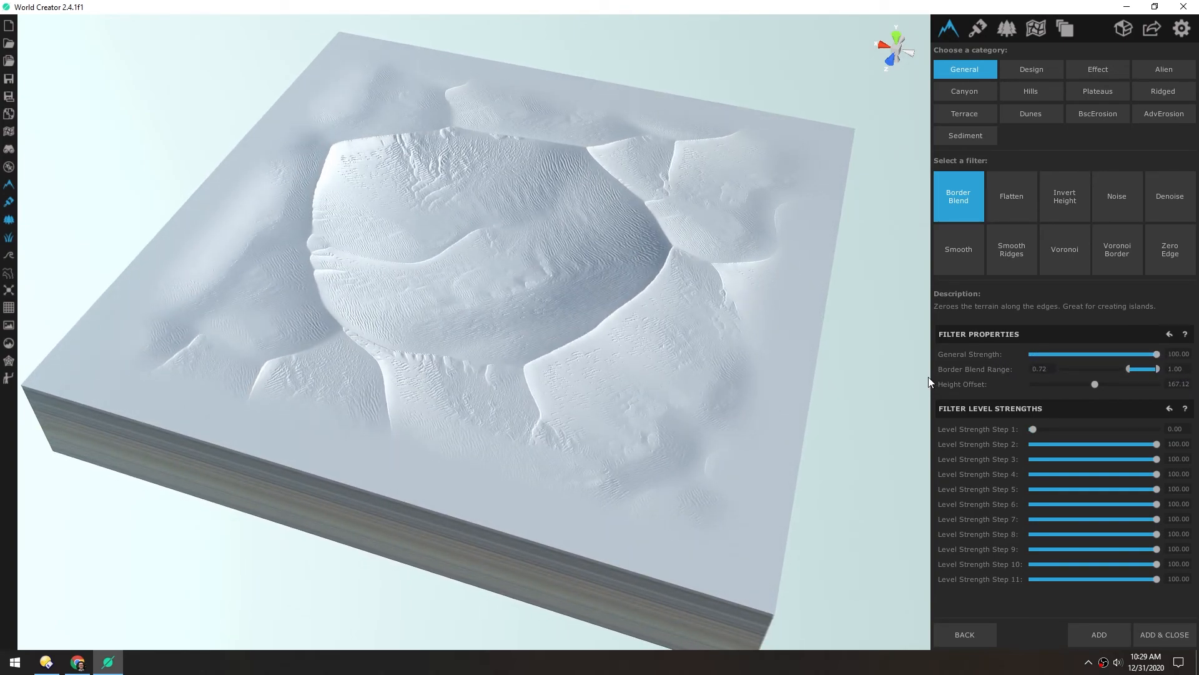
pyautogui.click(1098, 635)
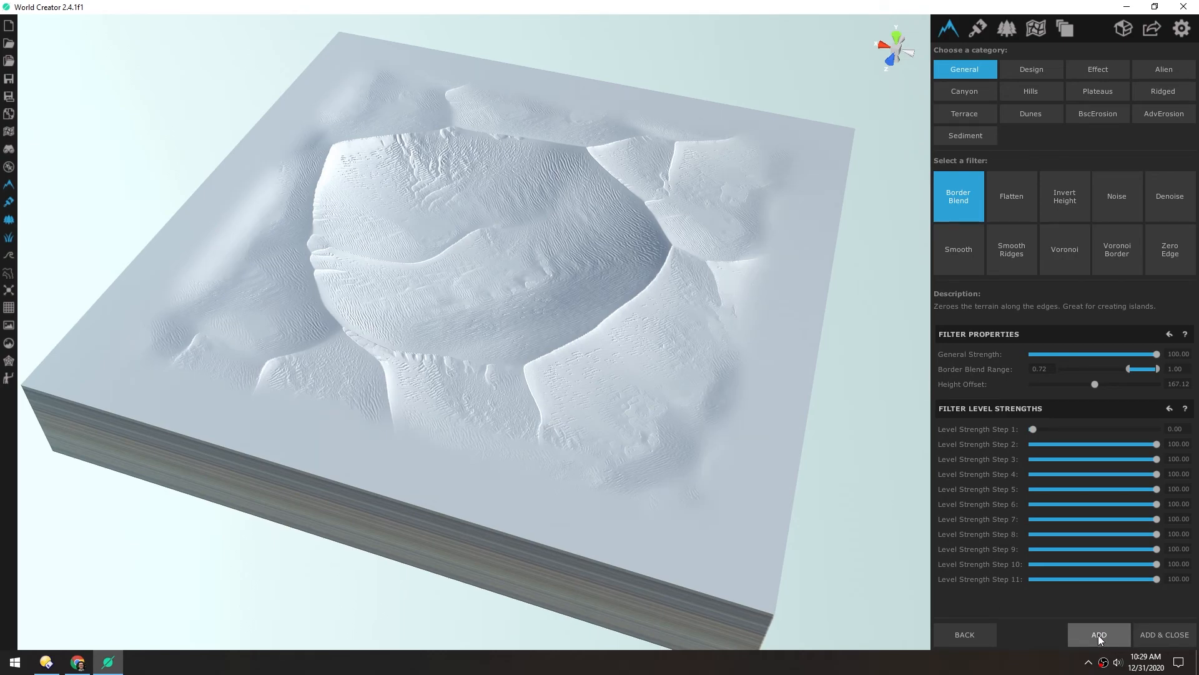
pyautogui.click(967, 633)
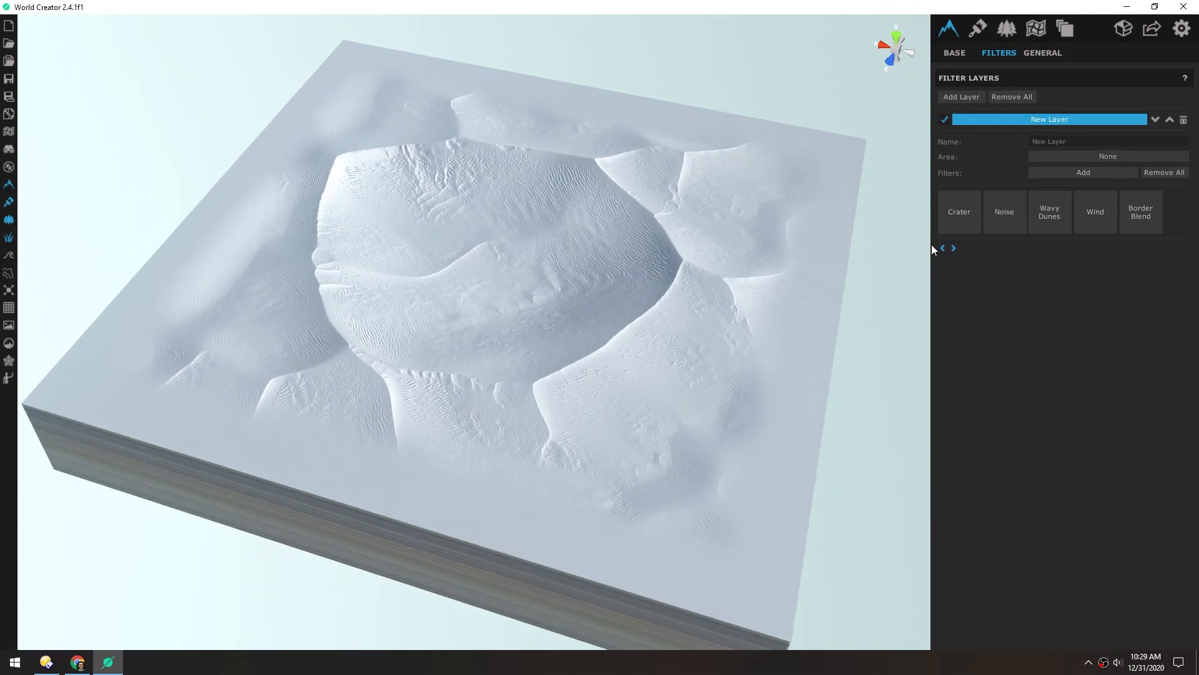
# Step: Review the layer's filters in order, set the Wind filter's length to 15, and reselect the Border Blend filter
pyautogui.click(959, 219)
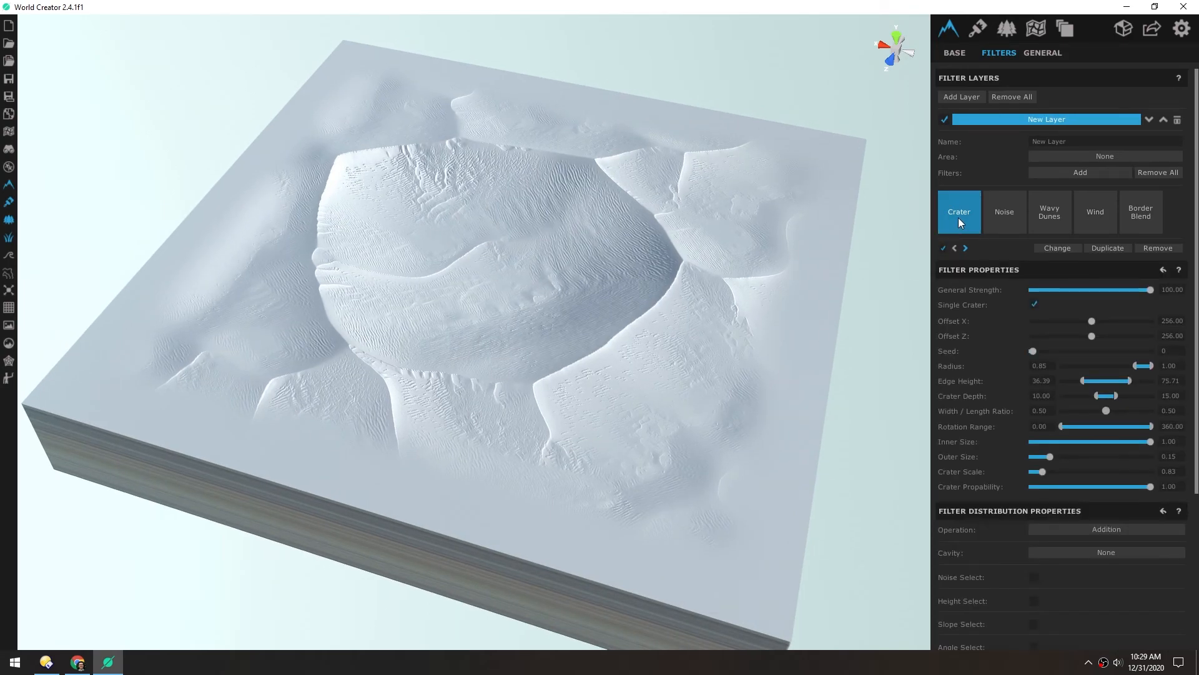
pyautogui.click(995, 216)
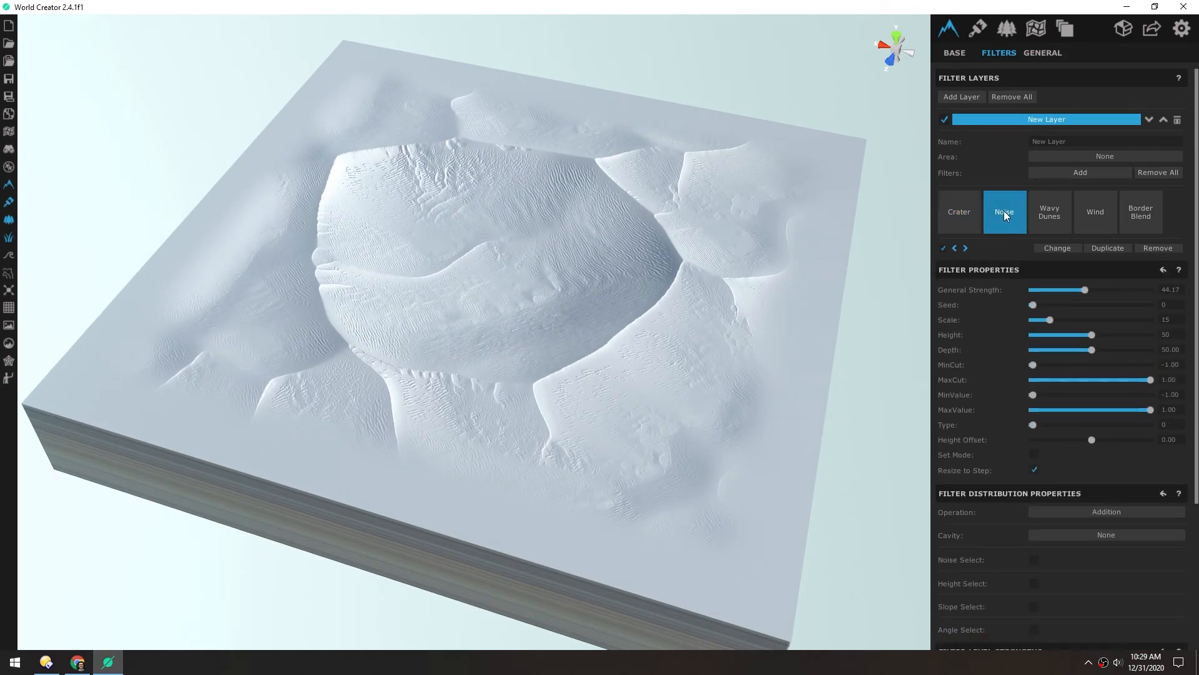
pyautogui.click(1043, 215)
pyautogui.click(1092, 212)
pyautogui.moveTo(1050, 305)
pyautogui.mouseDown()
pyautogui.moveTo(1137, 308)
pyautogui.moveTo(1029, 305)
pyautogui.moveTo(1051, 302)
pyautogui.mouseUp()
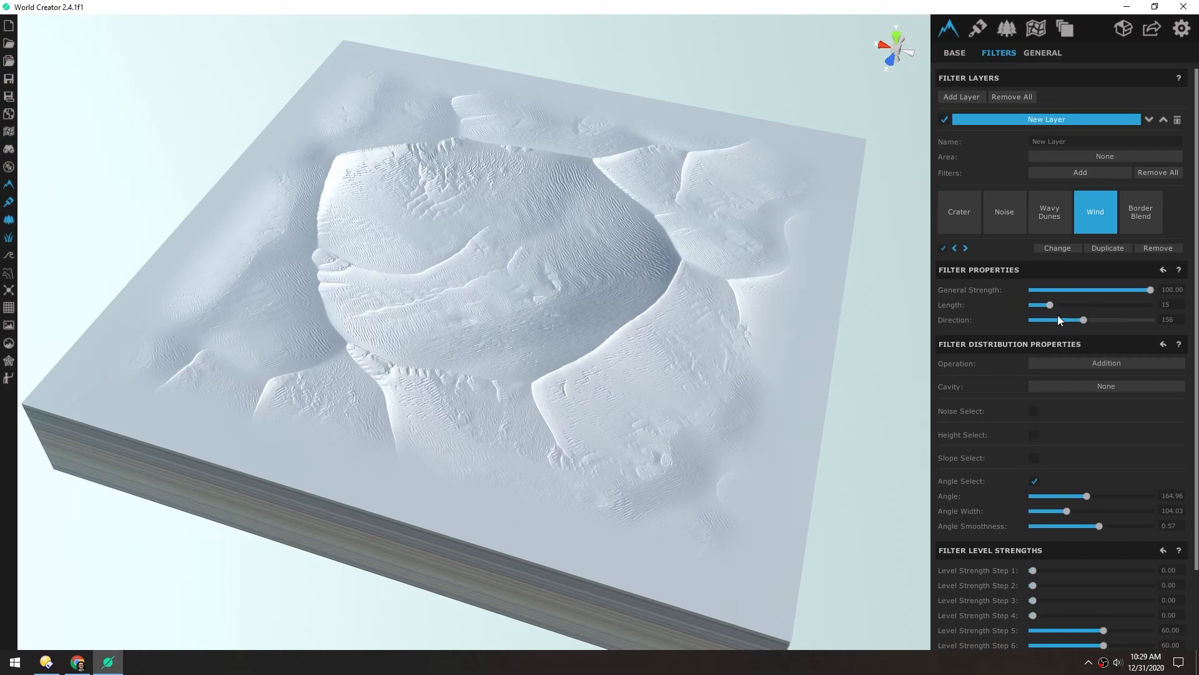
pyautogui.click(1135, 219)
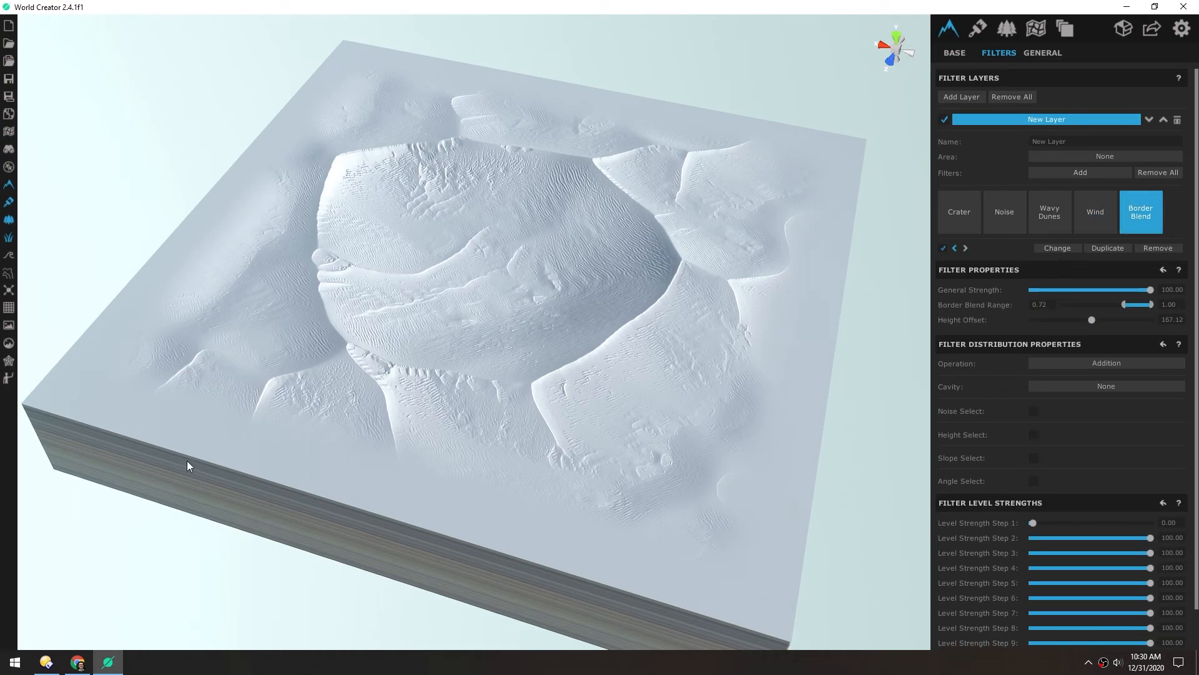
pyautogui.scroll(2, 485, 246)
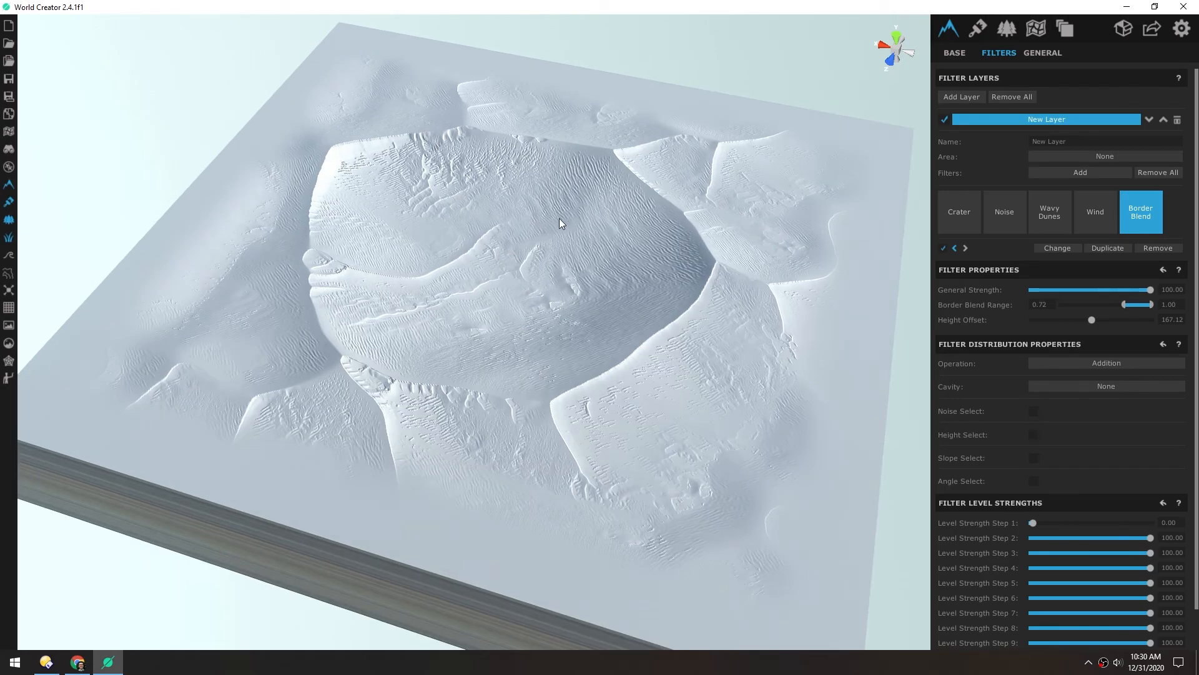
# Step: Configure the surface export of the terrain height-map as OBJ at half resolution
pyautogui.click(1152, 34)
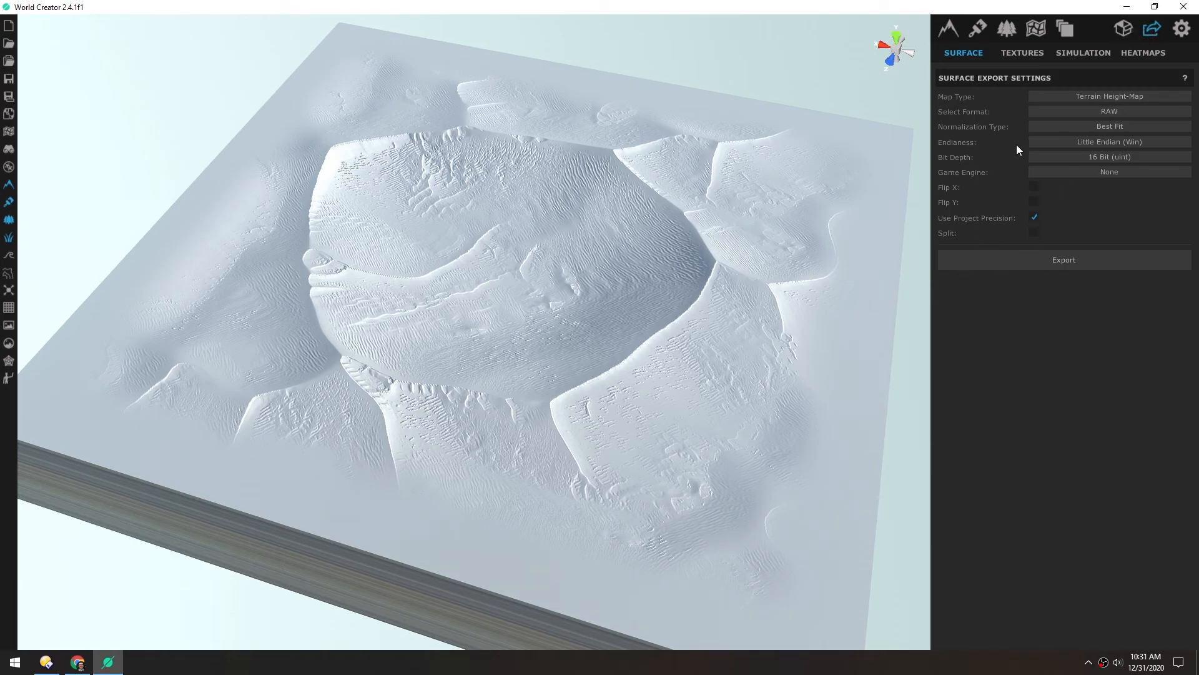
pyautogui.click(1100, 110)
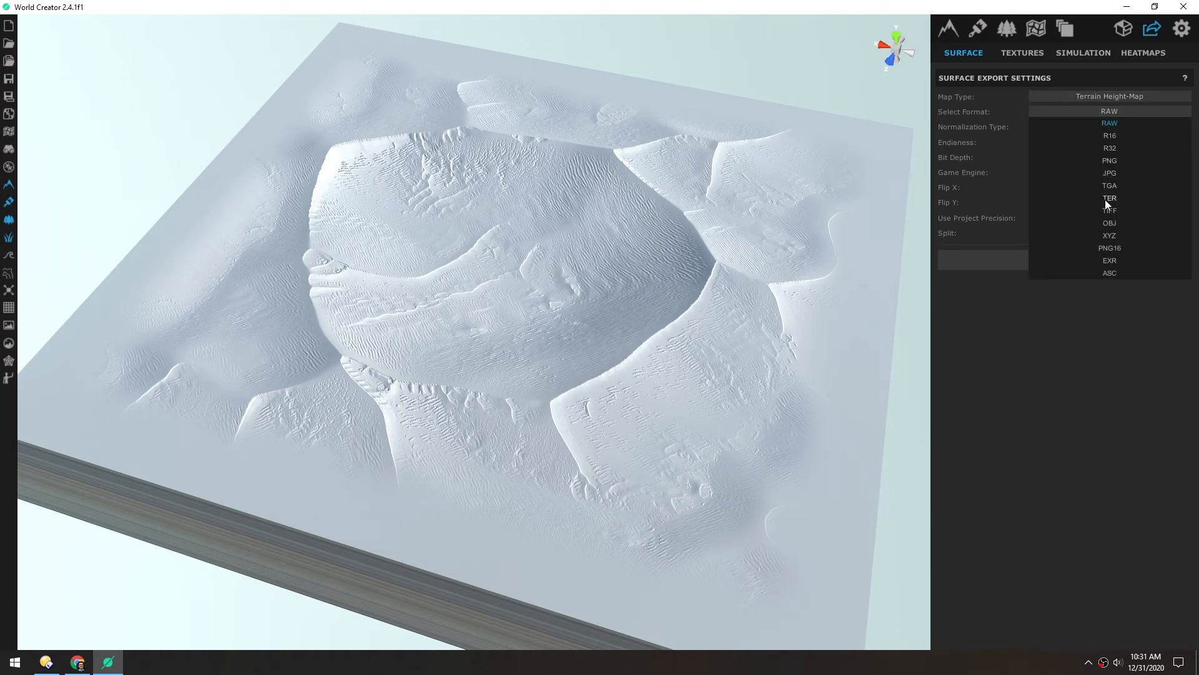
pyautogui.click(1109, 223)
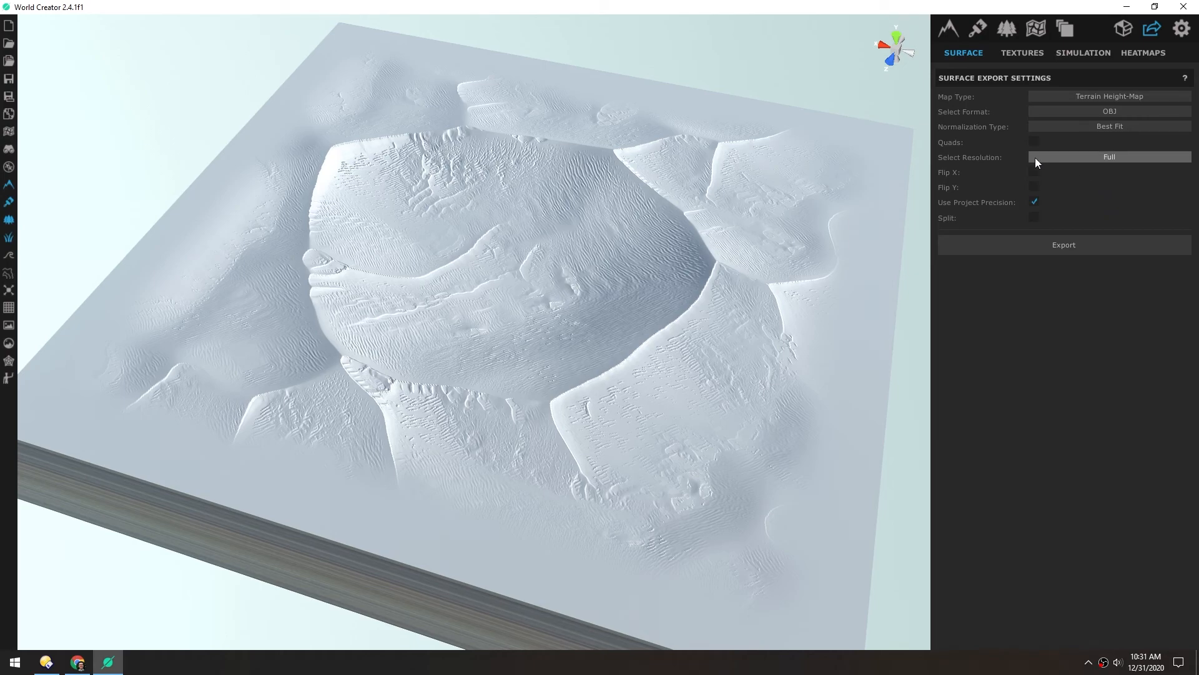
pyautogui.click(1094, 159)
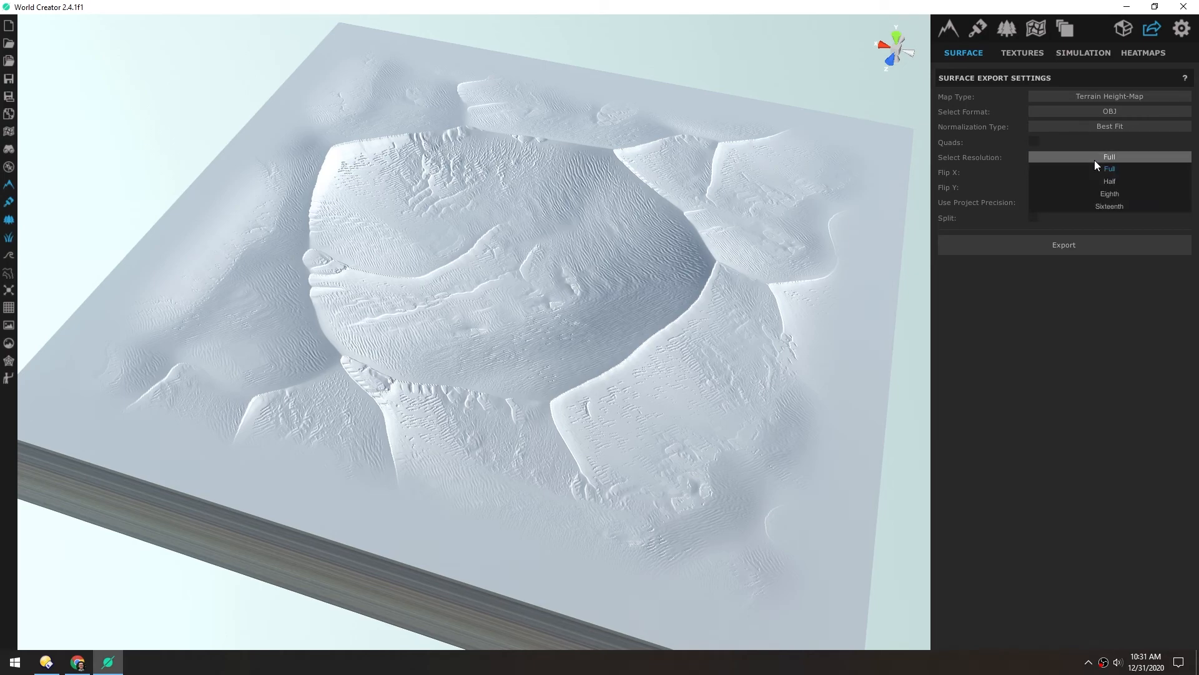
pyautogui.click(1110, 183)
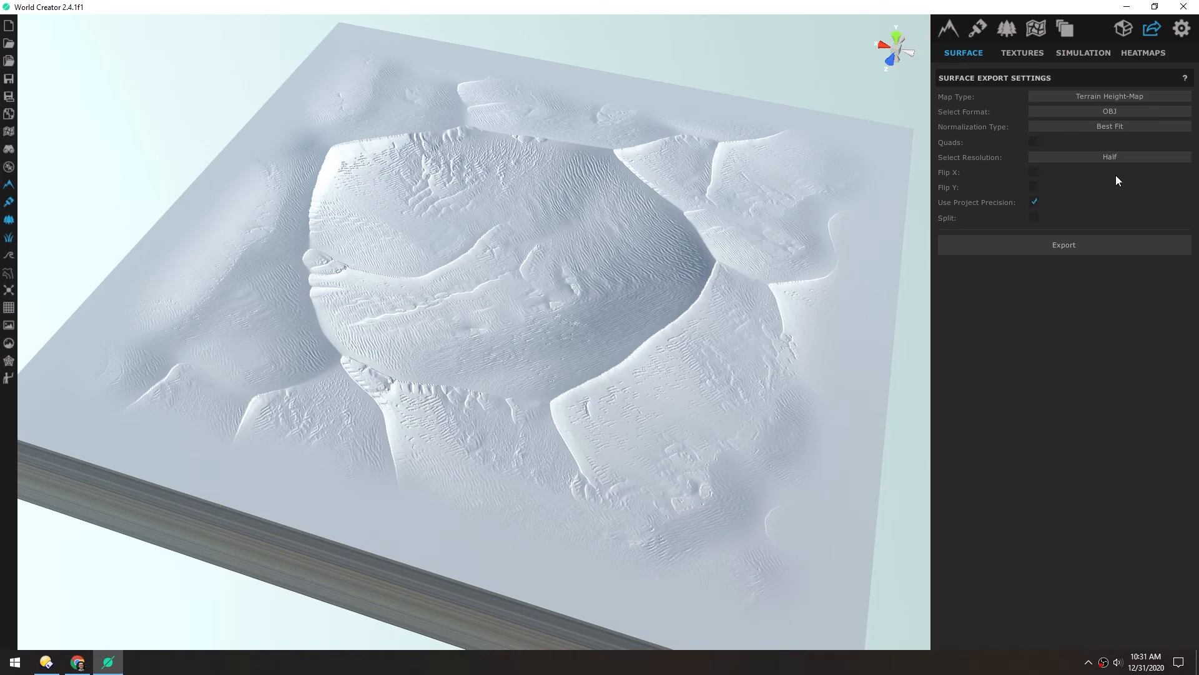
# Step: Export the height-map as heightmap-half.obj into the exports folder and open that folder in the file manager
pyautogui.click(1057, 244)
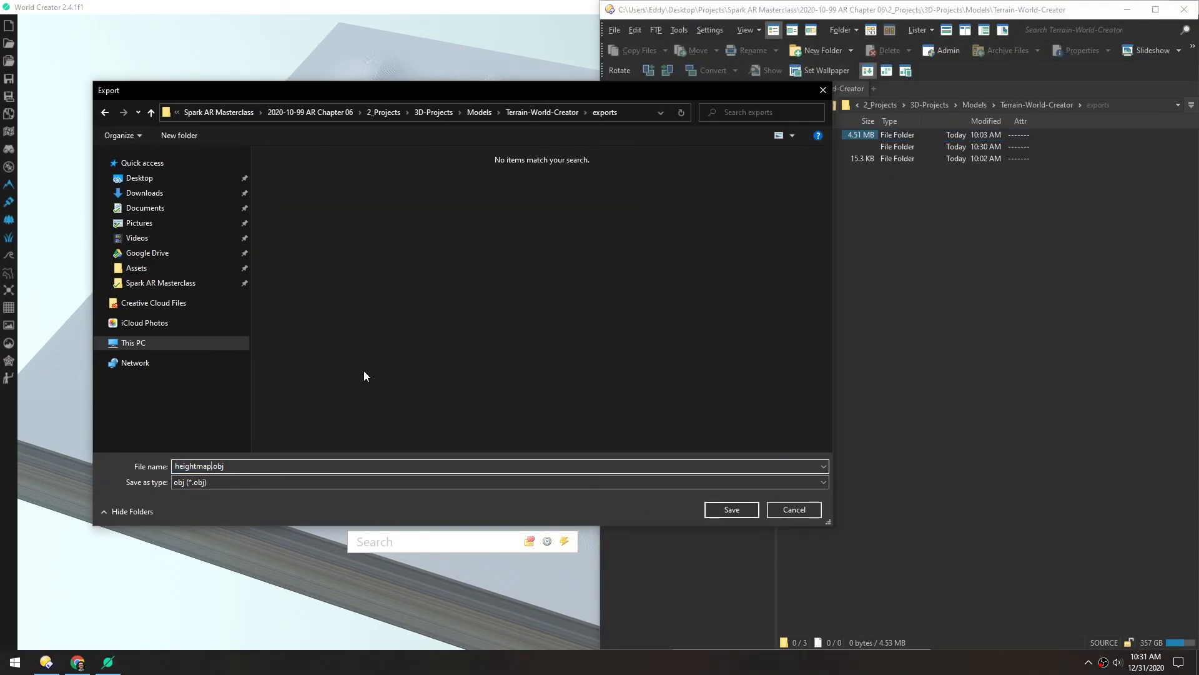
pyautogui.write('-half')
pyautogui.press('Return')
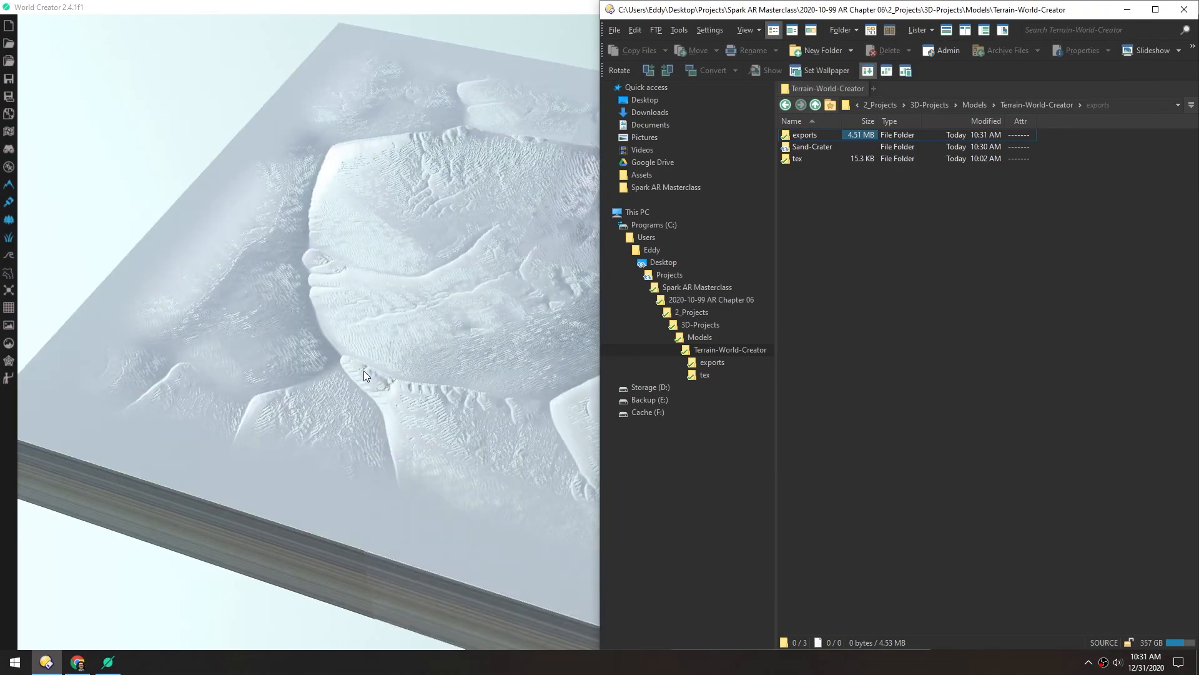
pyautogui.hotkey('alt', 'Tab')
pyautogui.click(785, 135)
pyautogui.doubleClick(785, 135)
pyautogui.click(575, 329)
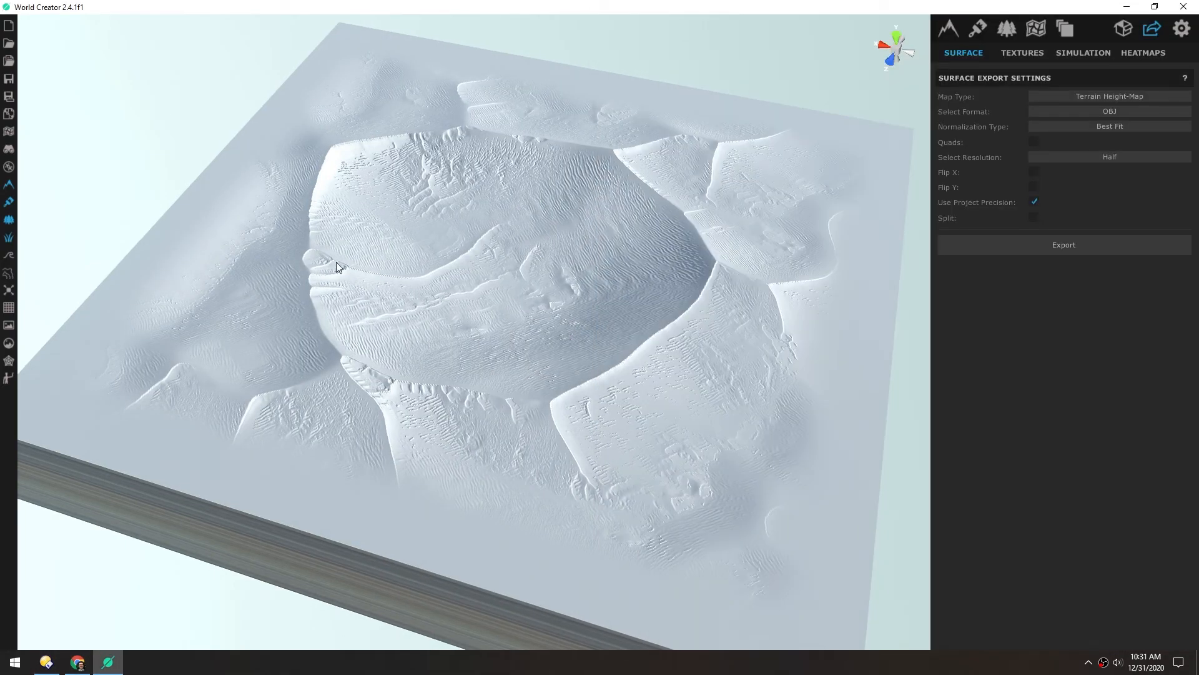
# Step: Export the terrain normal-map in JPG format as normalmap.JPG into the exports folder
pyautogui.click(1098, 97)
pyautogui.click(1108, 120)
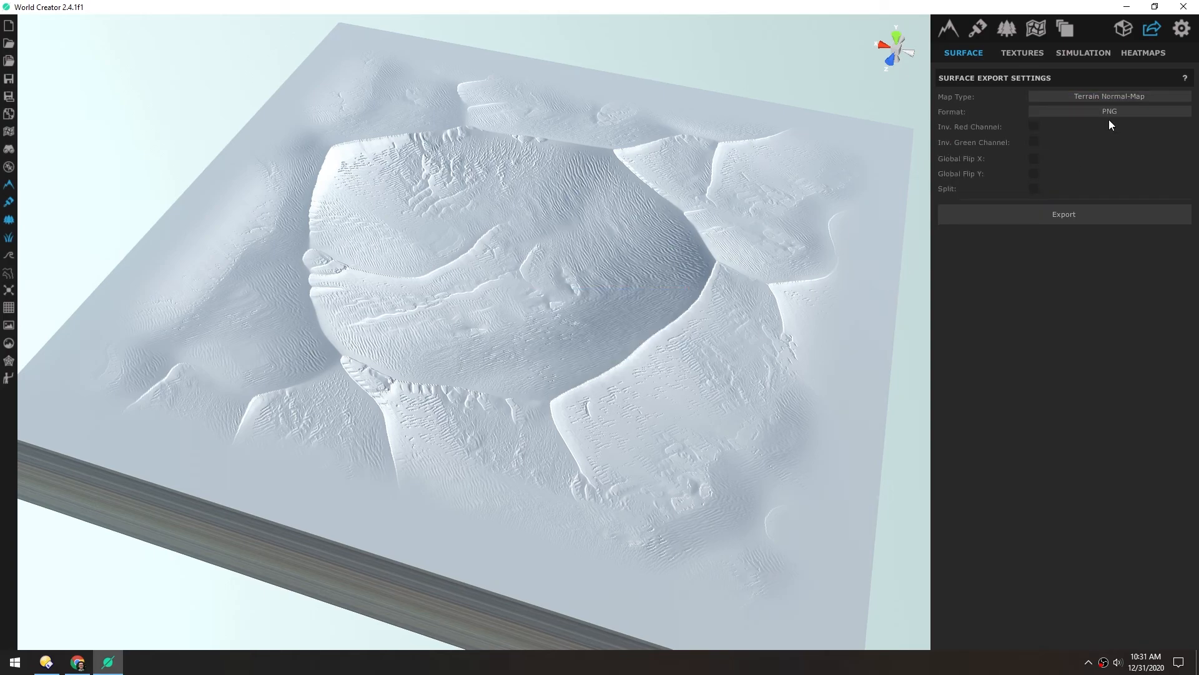
pyautogui.click(1108, 113)
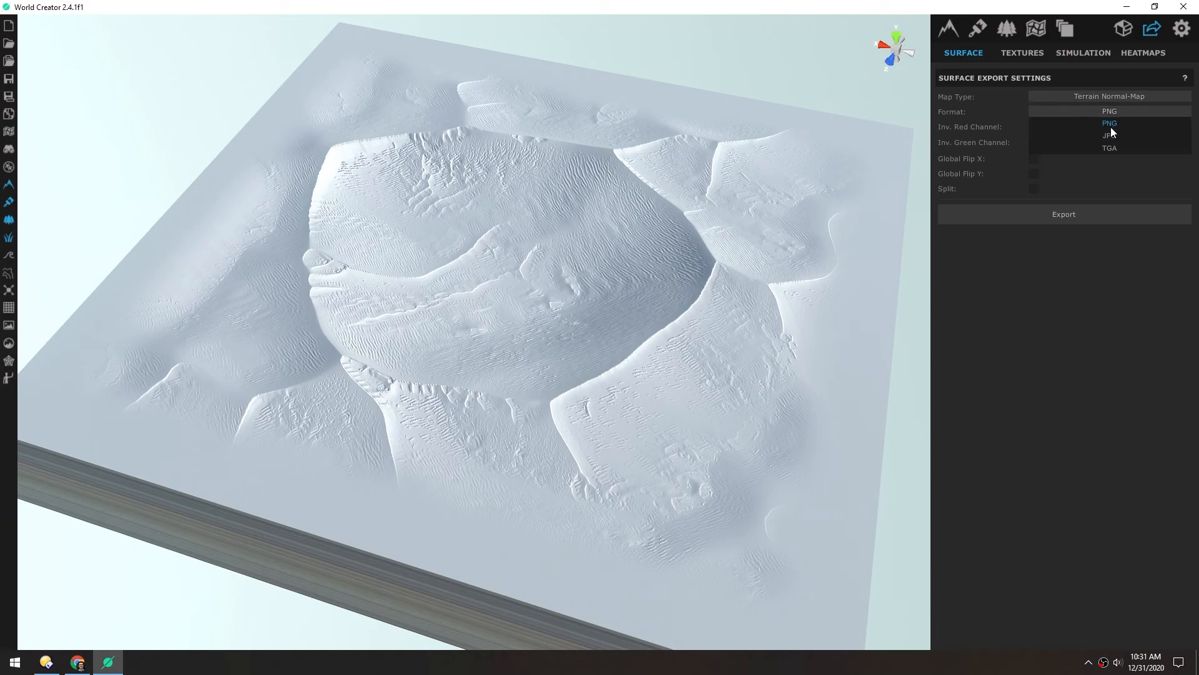
pyautogui.click(1111, 133)
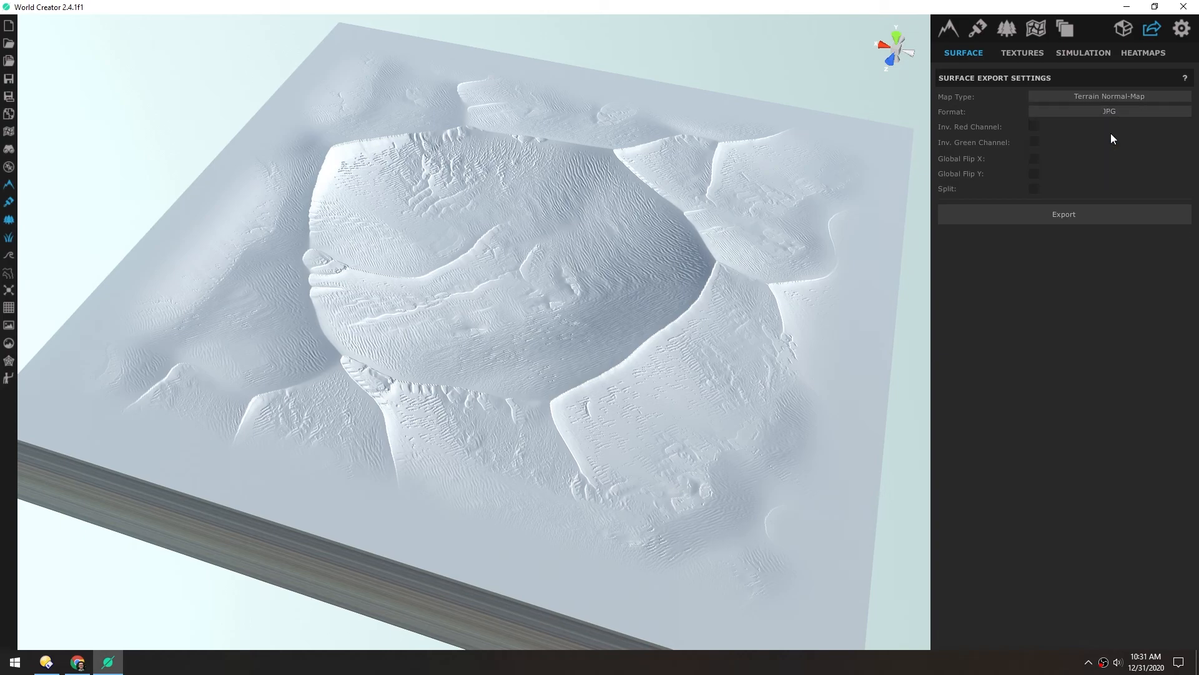
pyautogui.click(1063, 214)
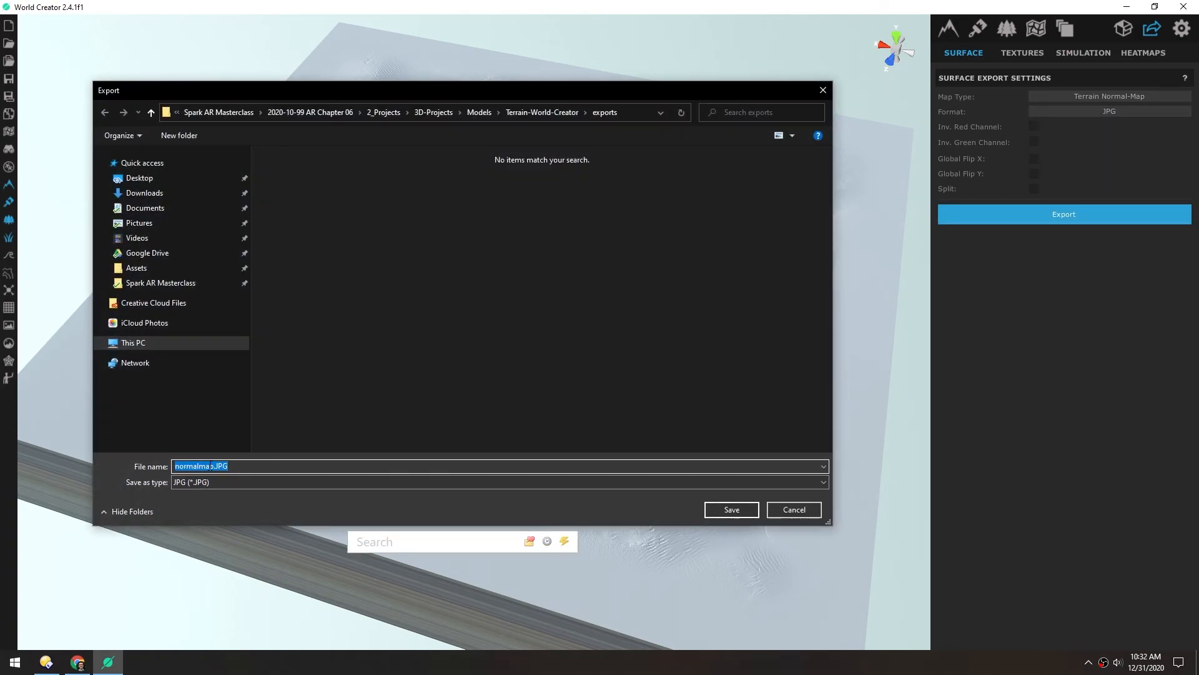
pyautogui.click(715, 509)
# Step: Switch to the file manager and inspect the exported normalmap.JPG in the image viewer, then close it
pyautogui.click(45, 662)
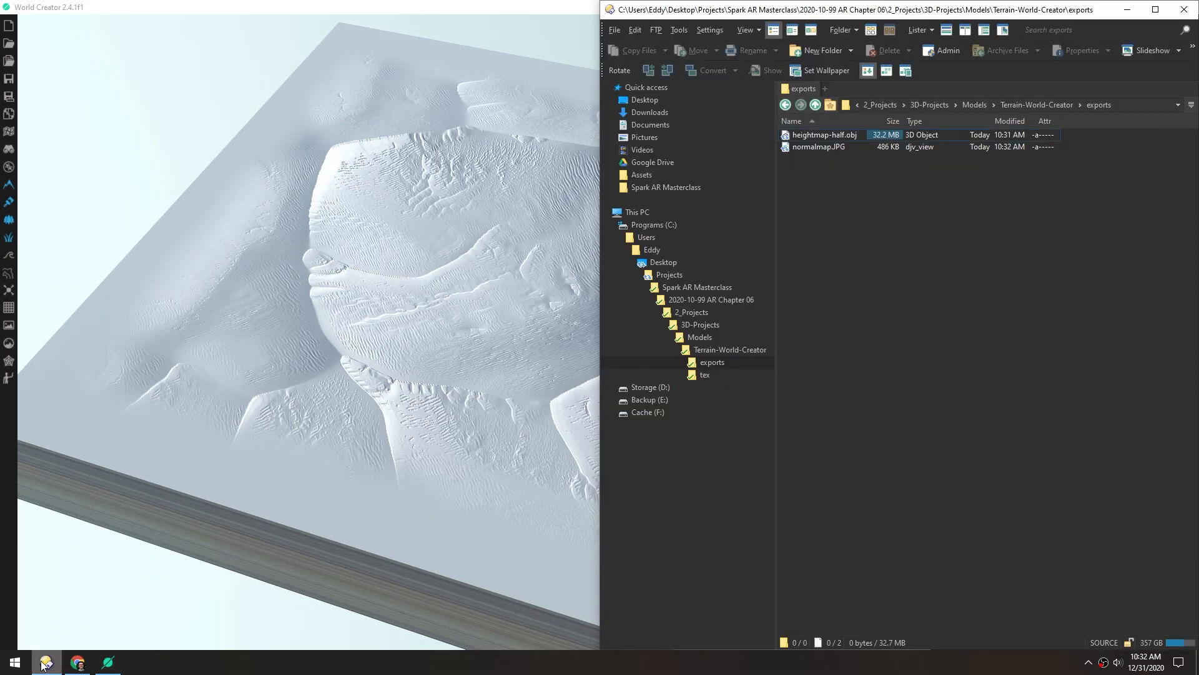
pyautogui.doubleClick(785, 146)
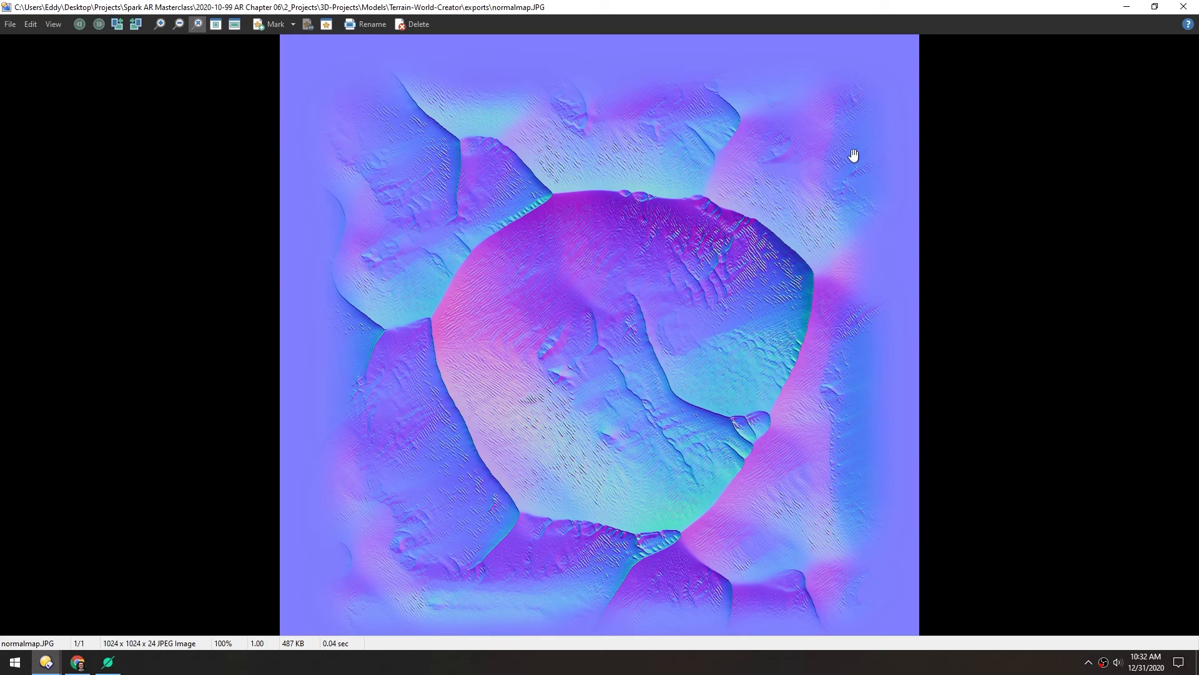
pyautogui.click(1190, 13)
# Step: Open heightmap-half.obj in 3D Viewer, examine the crater mesh detail from different views, and close the viewer
pyautogui.click(785, 137)
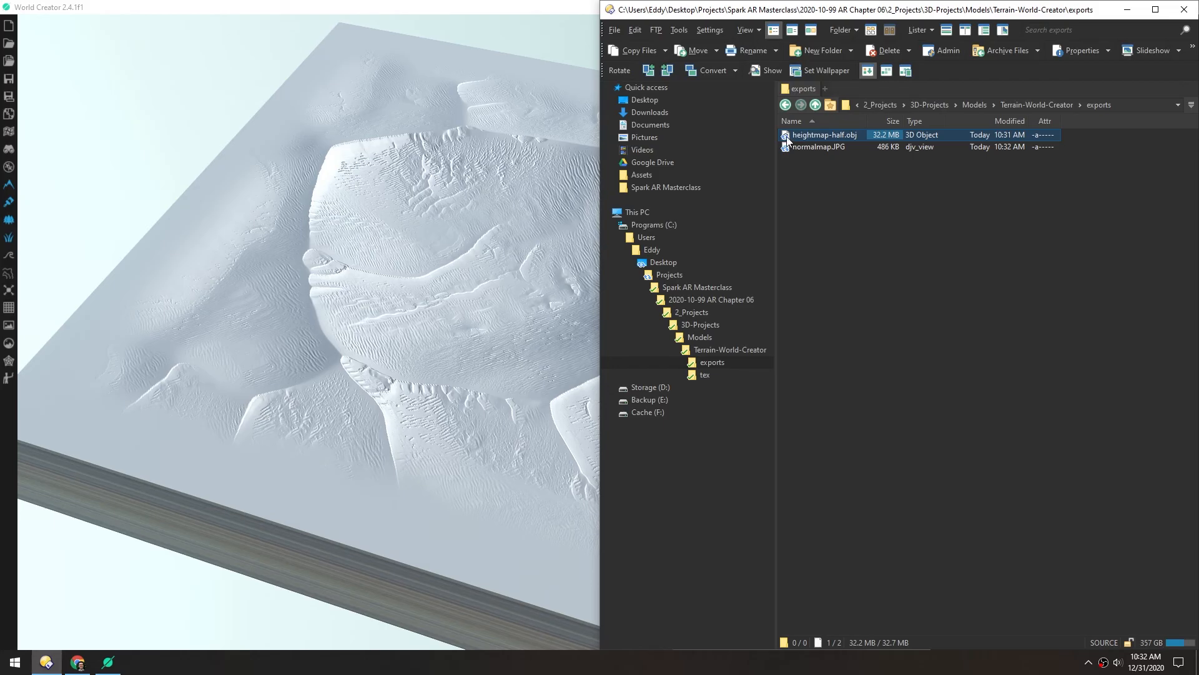
pyautogui.doubleClick(787, 137)
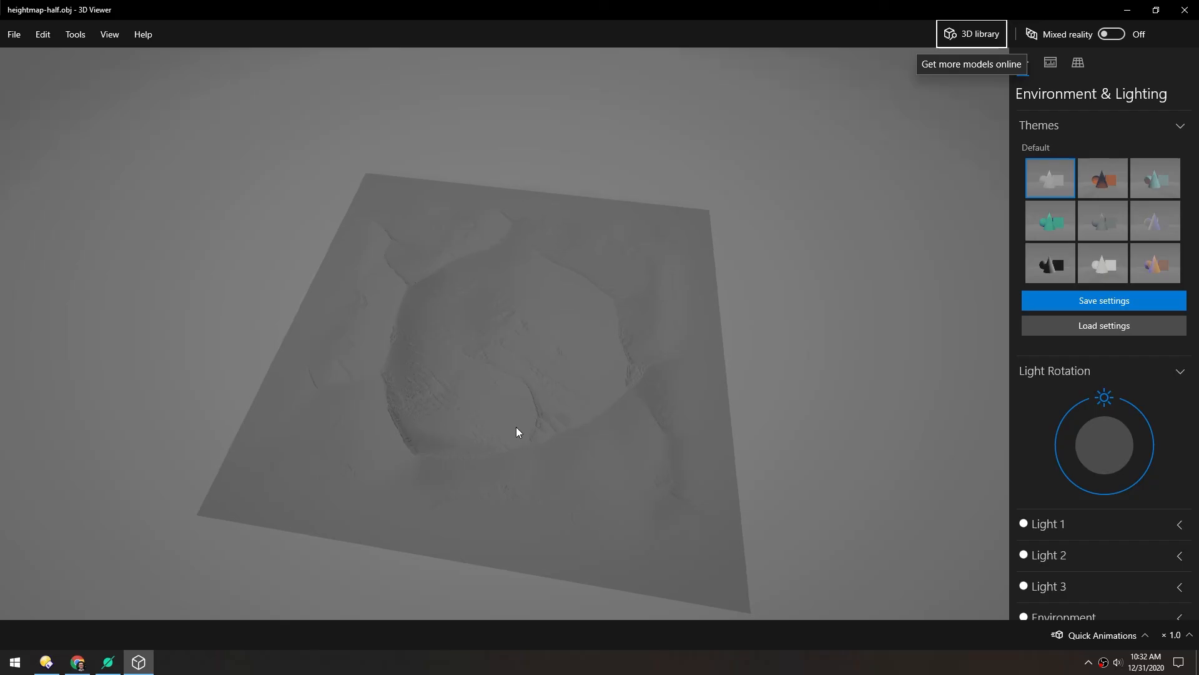
pyautogui.scroll(5, 500, 403)
pyautogui.moveTo(476, 383)
pyautogui.mouseDown()
pyautogui.moveTo(490, 324)
pyautogui.moveTo(482, 394)
pyautogui.moveTo(434, 358)
pyautogui.moveTo(459, 336)
pyautogui.moveTo(391, 294)
pyautogui.moveTo(503, 303)
pyautogui.moveTo(471, 362)
pyautogui.mouseUp()
pyautogui.scroll(-5, 490, 356)
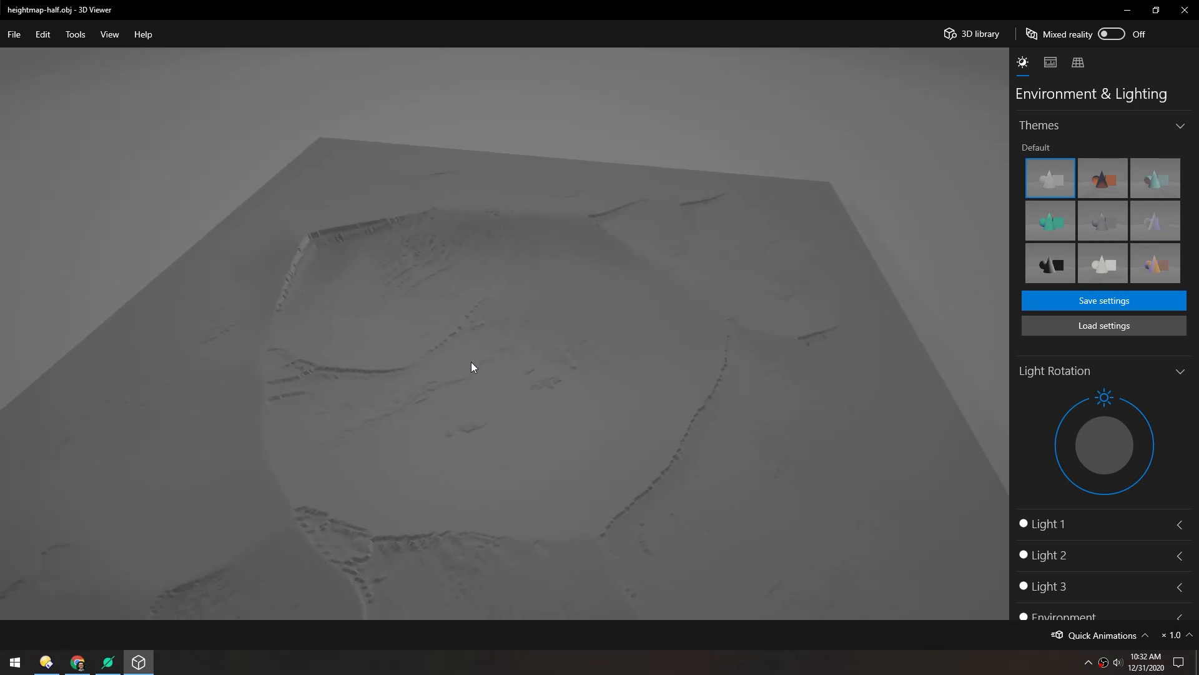
pyautogui.click(1185, 10)
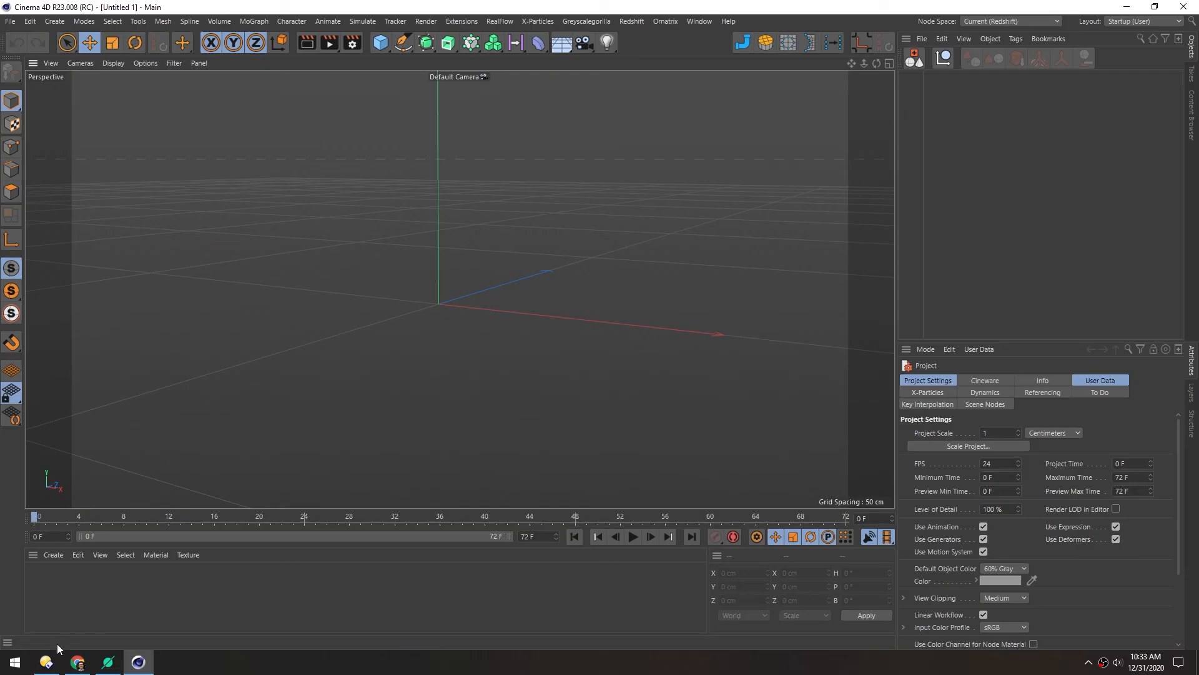
# Step: Import heightmap-half.obj from the file manager into Cinema 4D and inspect the crater from above
pyautogui.click(45, 662)
pyautogui.moveTo(804, 137); pyautogui.dragTo(448, 237)
pyautogui.click(362, 459)
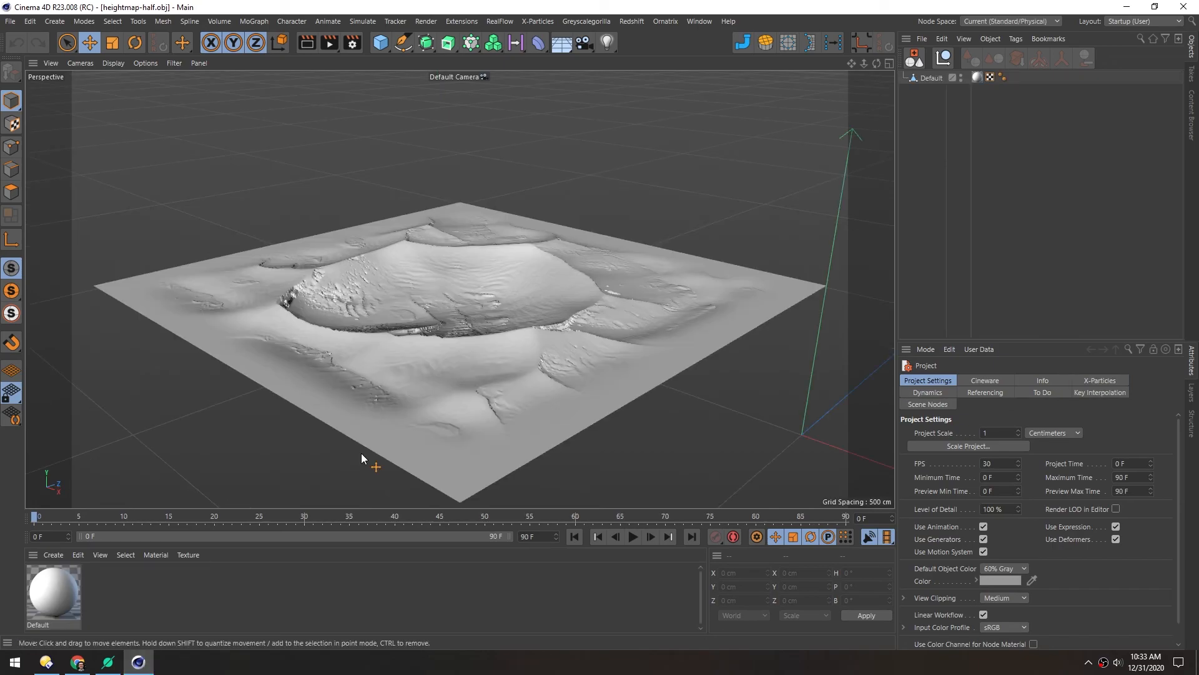
pyautogui.moveTo(470, 290)
pyautogui.keyDown('alt'); pyautogui.mouseDown()
pyautogui.moveTo(446, 373)
pyautogui.moveTo(274, 362)
pyautogui.moveTo(265, 334)
pyautogui.moveTo(451, 258)
pyautogui.moveTo(197, 289)
pyautogui.moveTo(269, 305)
pyautogui.moveTo(254, 320)
pyautogui.moveTo(444, 230)
pyautogui.moveTo(421, 205)
pyautogui.moveTo(426, 240)
pyautogui.mouseUp(); pyautogui.keyUp('alt')
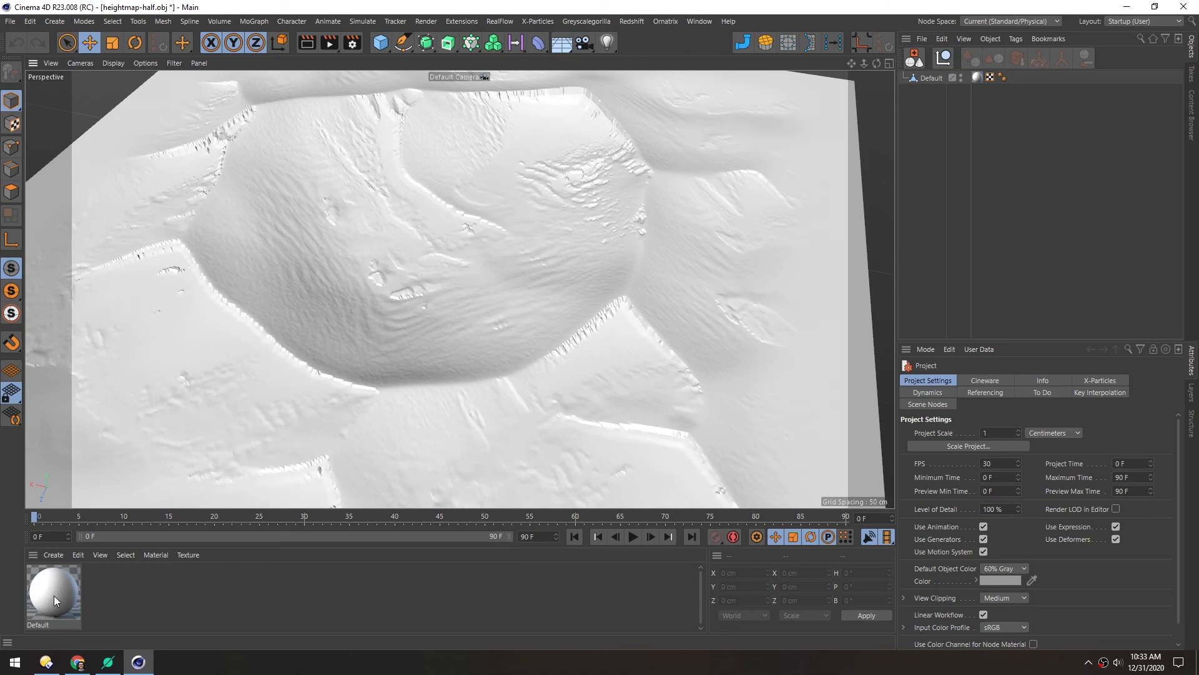
# Step: Enable the Normal channel of the Default material and load normalmap.JPG from the exports folder as its texture
pyautogui.doubleClick(53, 597)
pyautogui.moveTo(356, 90); pyautogui.dragTo(229, 103)
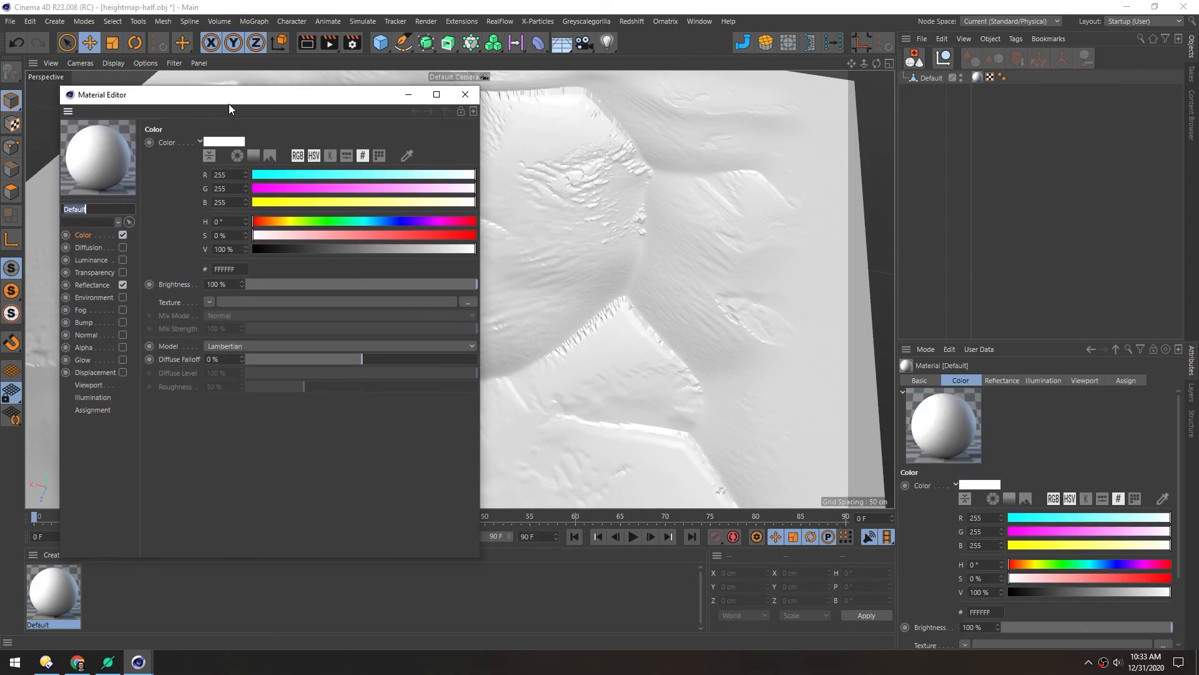
pyautogui.click(83, 335)
pyautogui.click(123, 335)
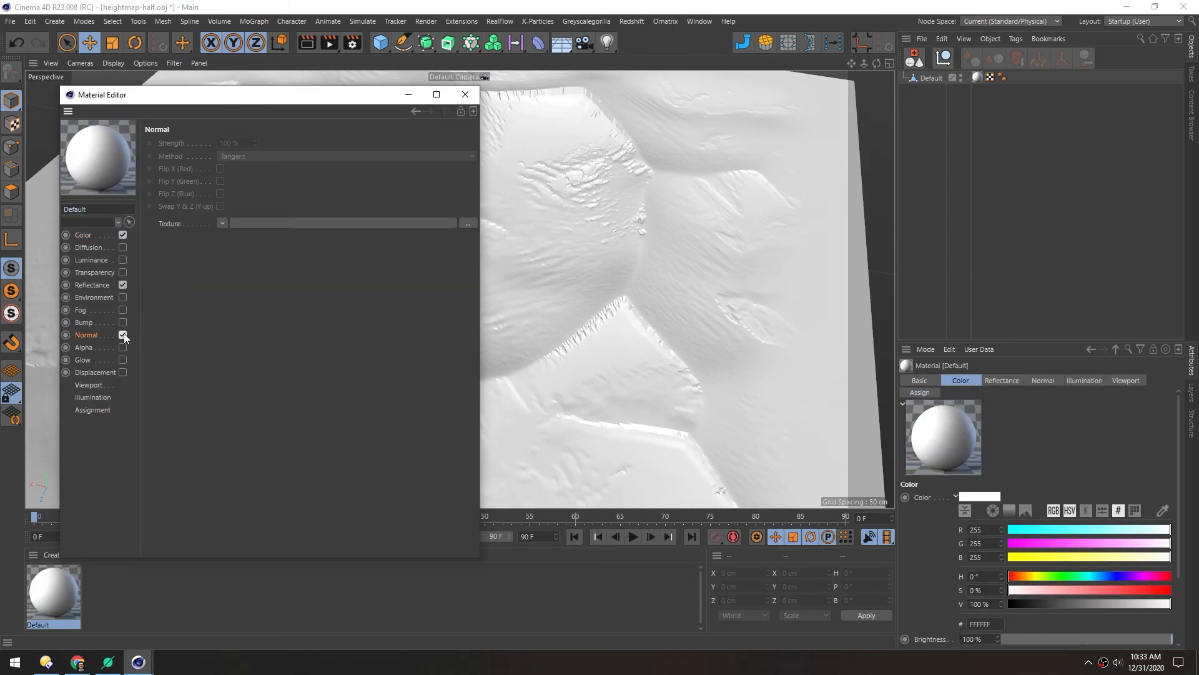
pyautogui.click(46, 662)
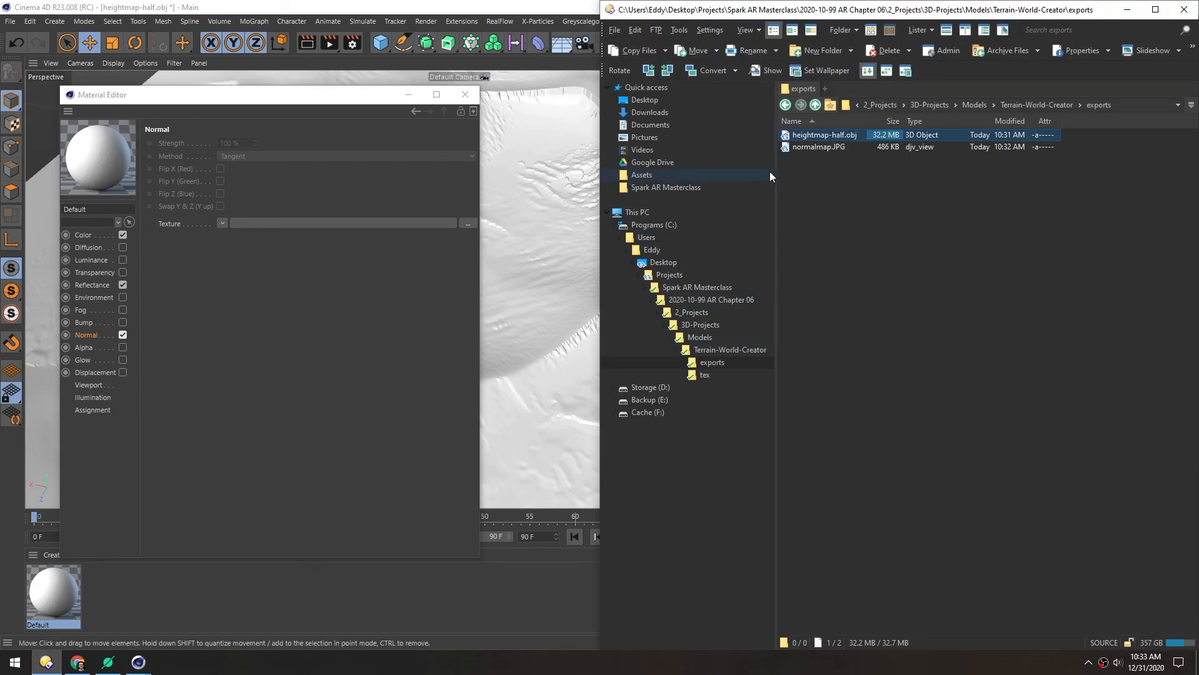
pyautogui.click(806, 146)
pyautogui.moveTo(250, 225); pyautogui.dragTo(300, 224)
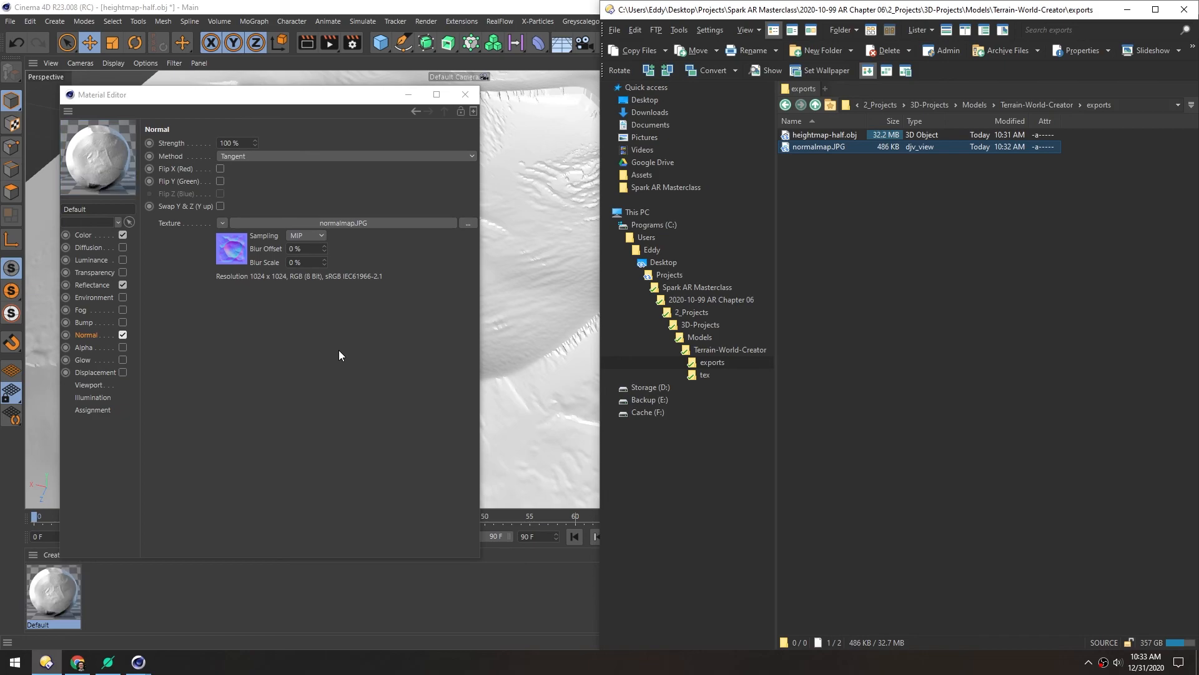
pyautogui.click(469, 107)
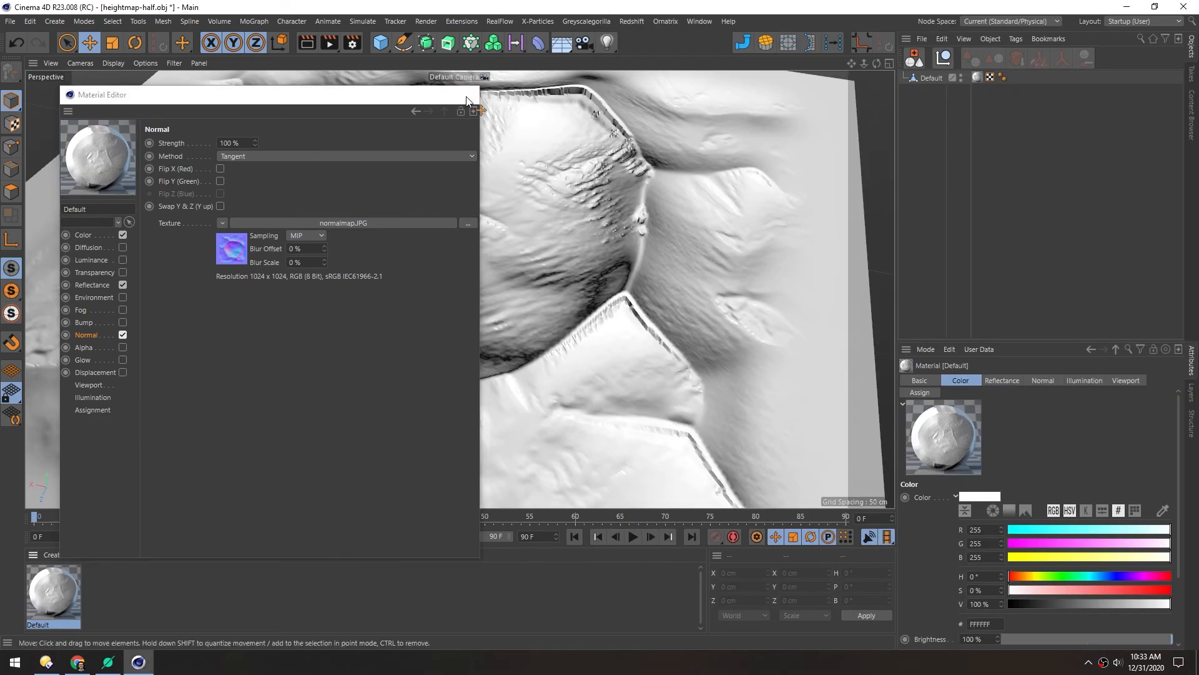
pyautogui.click(466, 94)
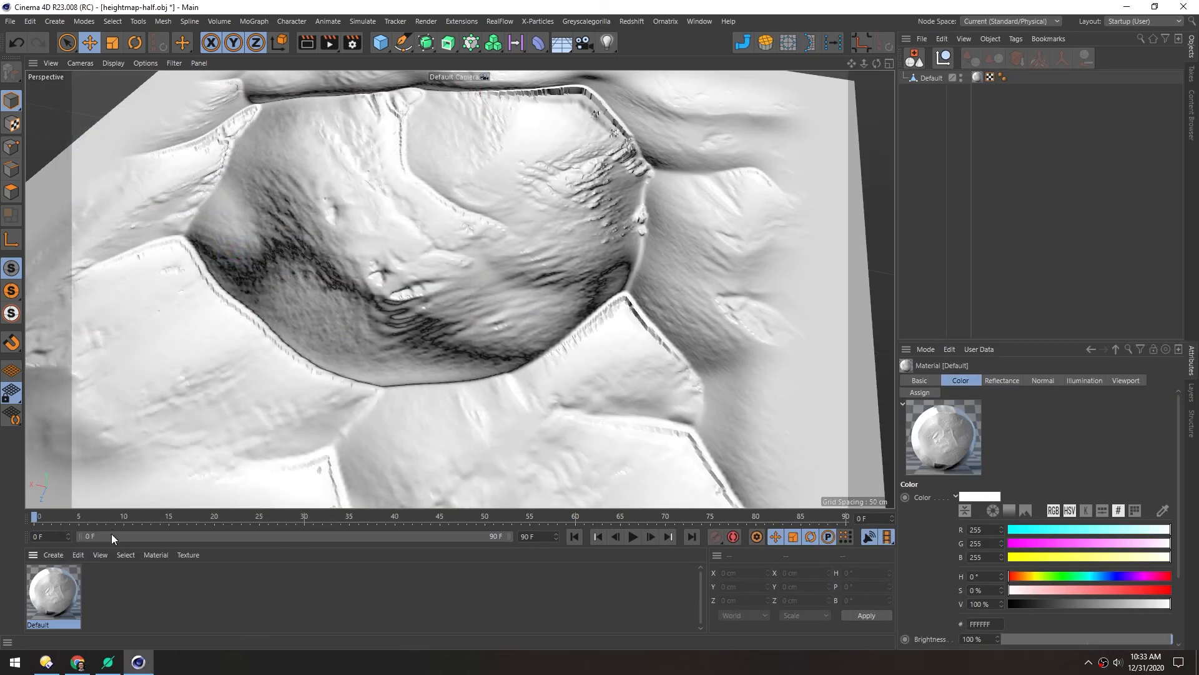
# Step: Set the Default material's viewport texture preview size to 1024x1024 and check the finer crater detail
pyautogui.click(1136, 381)
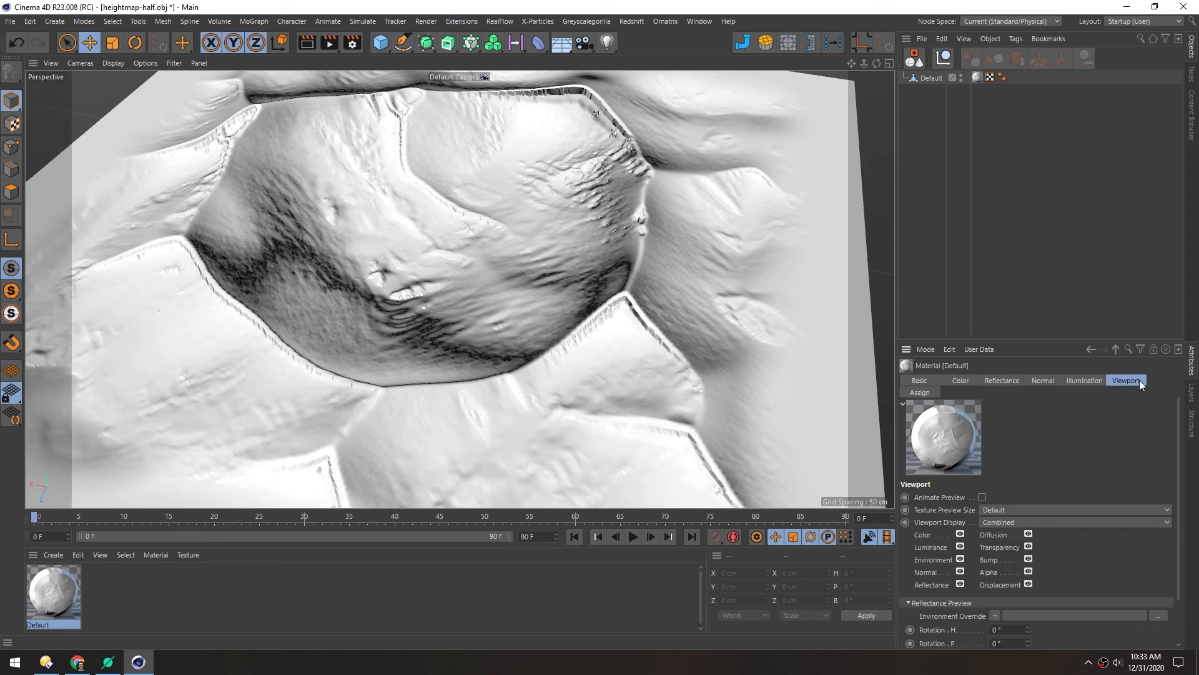
pyautogui.click(1040, 509)
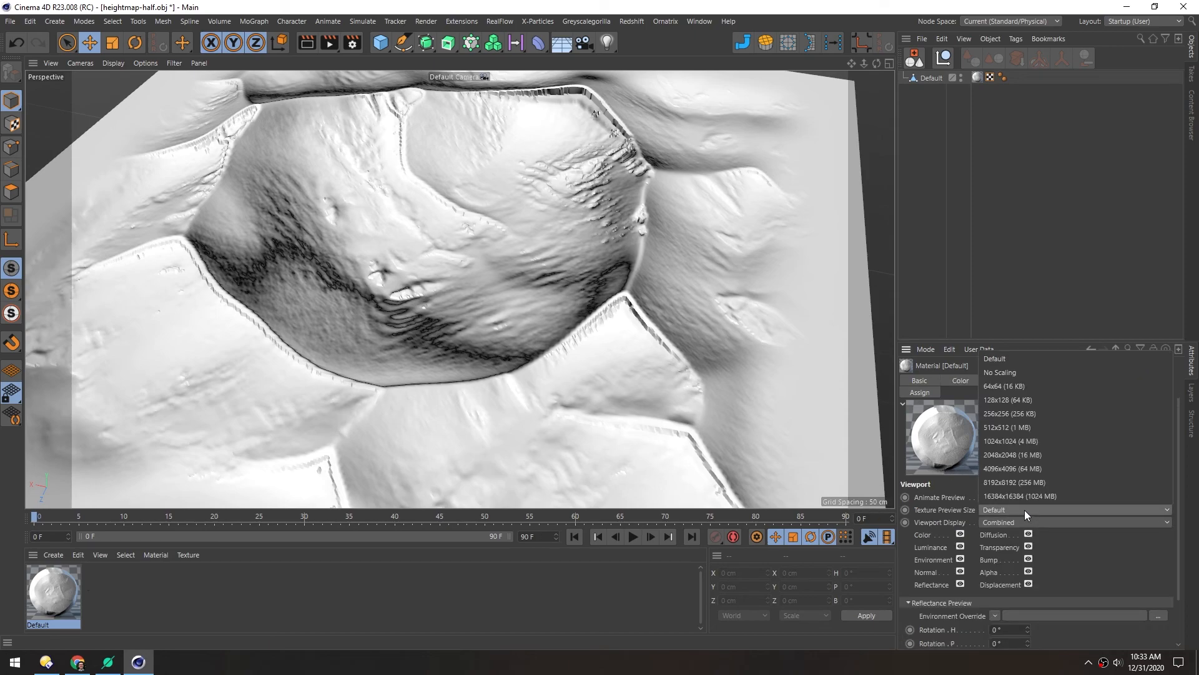
pyautogui.click(1001, 444)
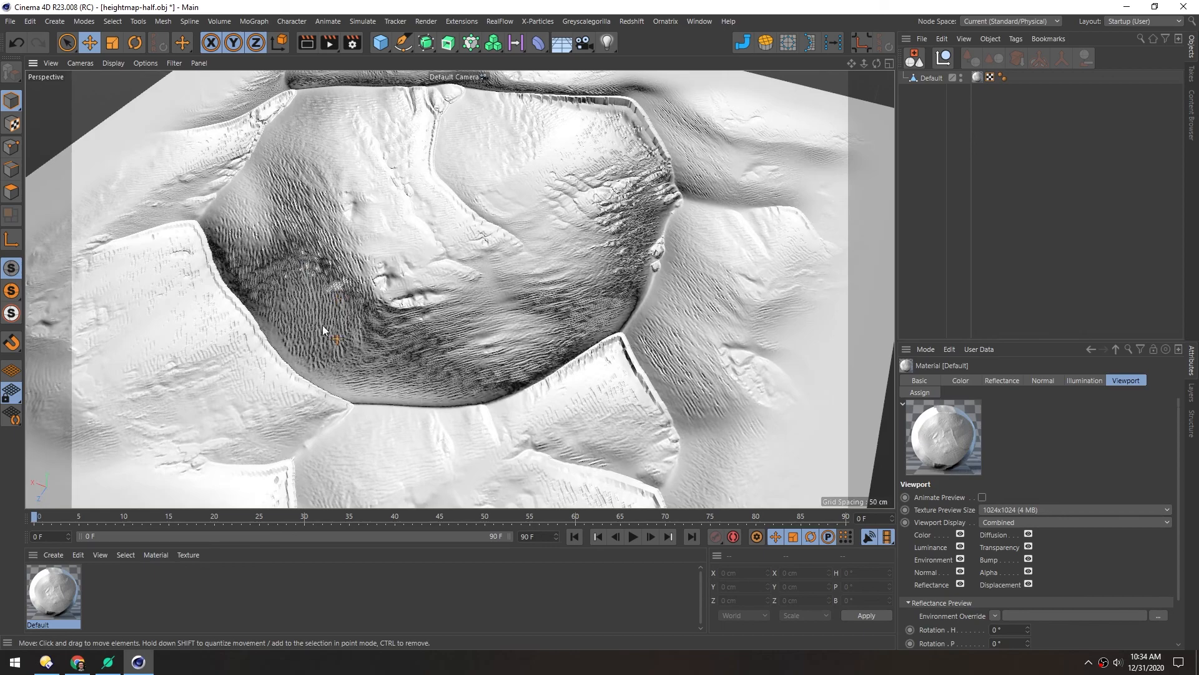
pyautogui.scroll(-3, 320, 313)
pyautogui.keyDown('alt'); pyautogui.moveTo(388, 289); pyautogui.dragTo(455, 315, button='middle'); pyautogui.keyUp('alt')
pyautogui.keyDown('alt'); pyautogui.moveTo(455, 315); pyautogui.dragTo(470, 291); pyautogui.keyUp('alt')
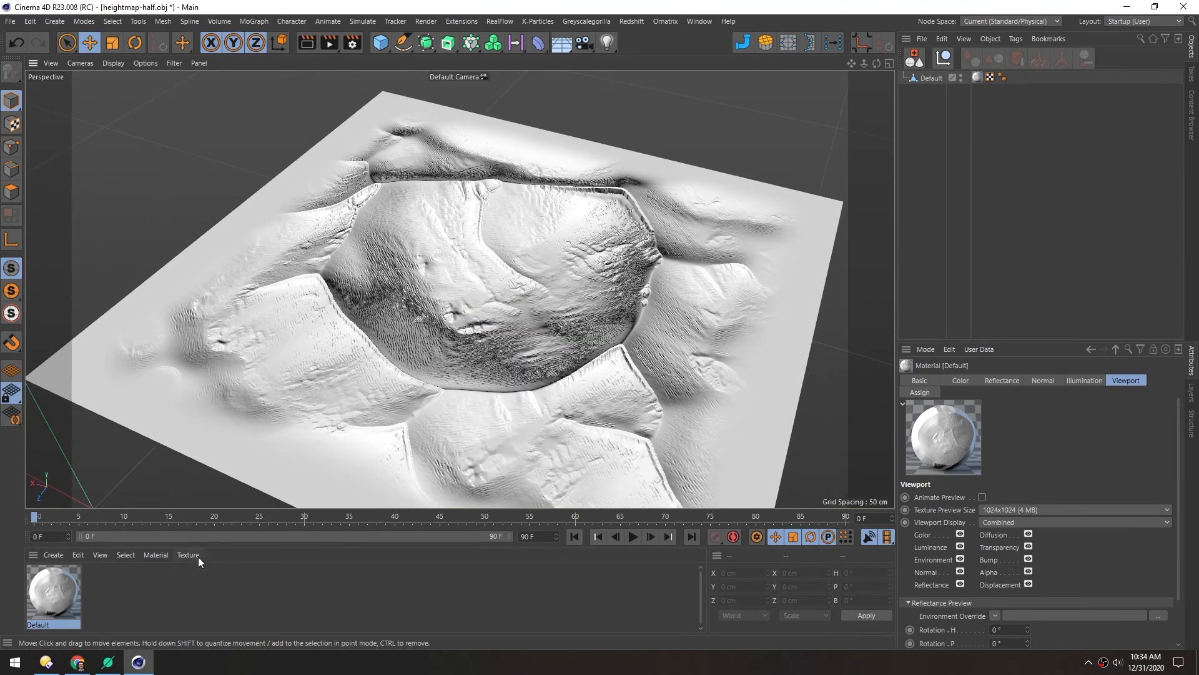
# Step: Add a light to the scene and view it together with the terrain
pyautogui.keyDown('alt'); pyautogui.moveTo(508, 193); pyautogui.dragTo(455, 293); pyautogui.keyUp('alt')
pyautogui.click(605, 43)
pyautogui.scroll(-5, 455, 288)
pyautogui.keyDown('alt'); pyautogui.moveTo(402, 321); pyautogui.dragTo(476, 267, button='middle'); pyautogui.keyUp('alt')
pyautogui.keyDown('alt'); pyautogui.moveTo(476, 267); pyautogui.dragTo(439, 242); pyautogui.keyUp('alt')
pyautogui.keyDown('alt'); pyautogui.moveTo(438, 242); pyautogui.dragTo(500, 250, button='middle'); pyautogui.keyUp('alt')
pyautogui.moveTo(545, 269)
pyautogui.keyDown('alt'); pyautogui.mouseDown()
pyautogui.moveTo(550, 252)
pyautogui.moveTo(541, 258)
pyautogui.mouseUp(); pyautogui.keyUp('alt')
pyautogui.keyDown('alt'); pyautogui.moveTo(625, 239); pyautogui.dragTo(616, 280); pyautogui.keyUp('alt')
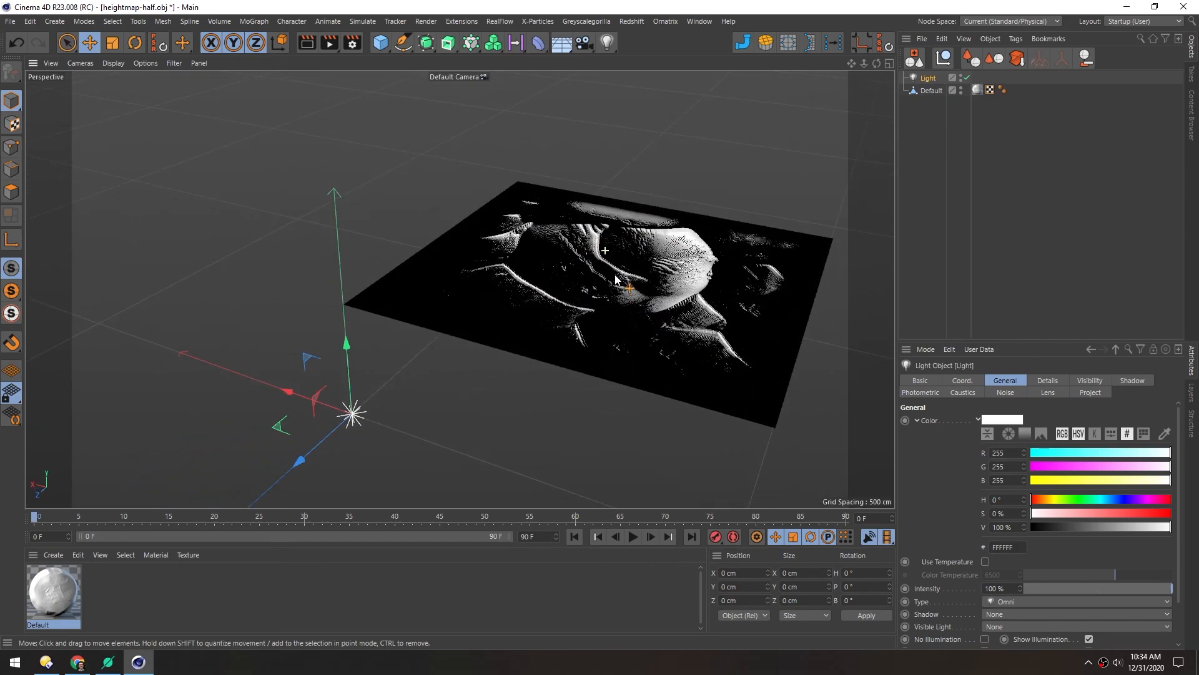
# Step: Center the terrain mesh's axis on its geometry and reset the terrain's position to the world origin
pyautogui.click(437, 282)
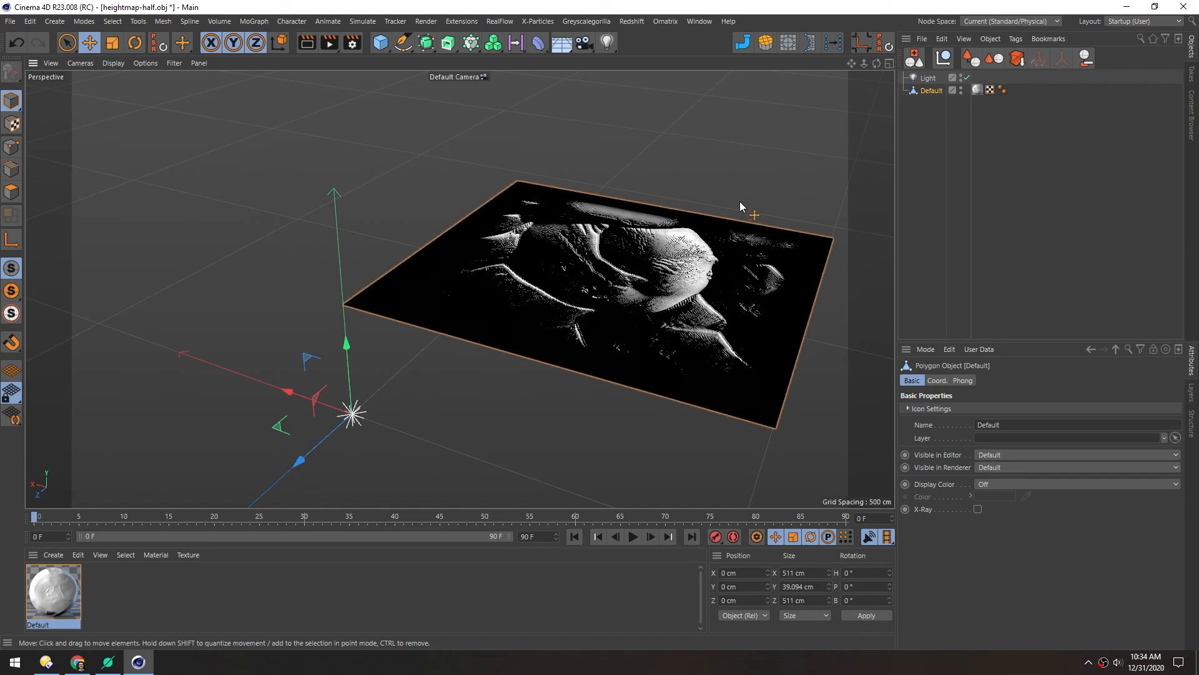
pyautogui.click(856, 46)
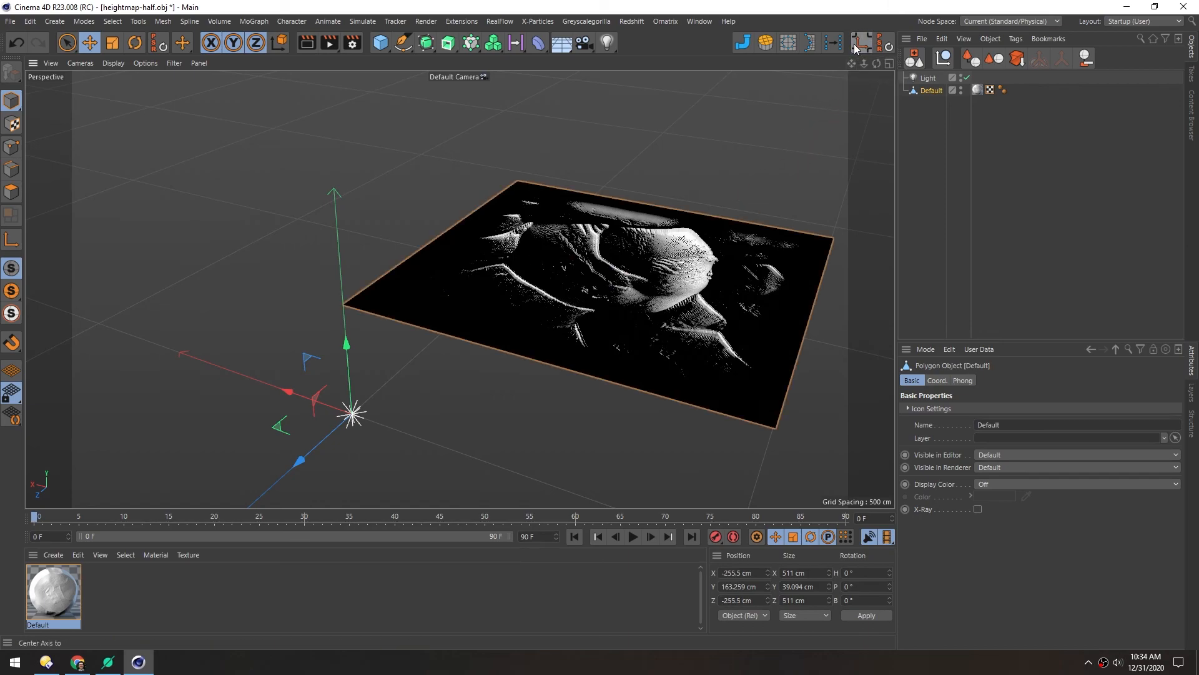
pyautogui.click(883, 47)
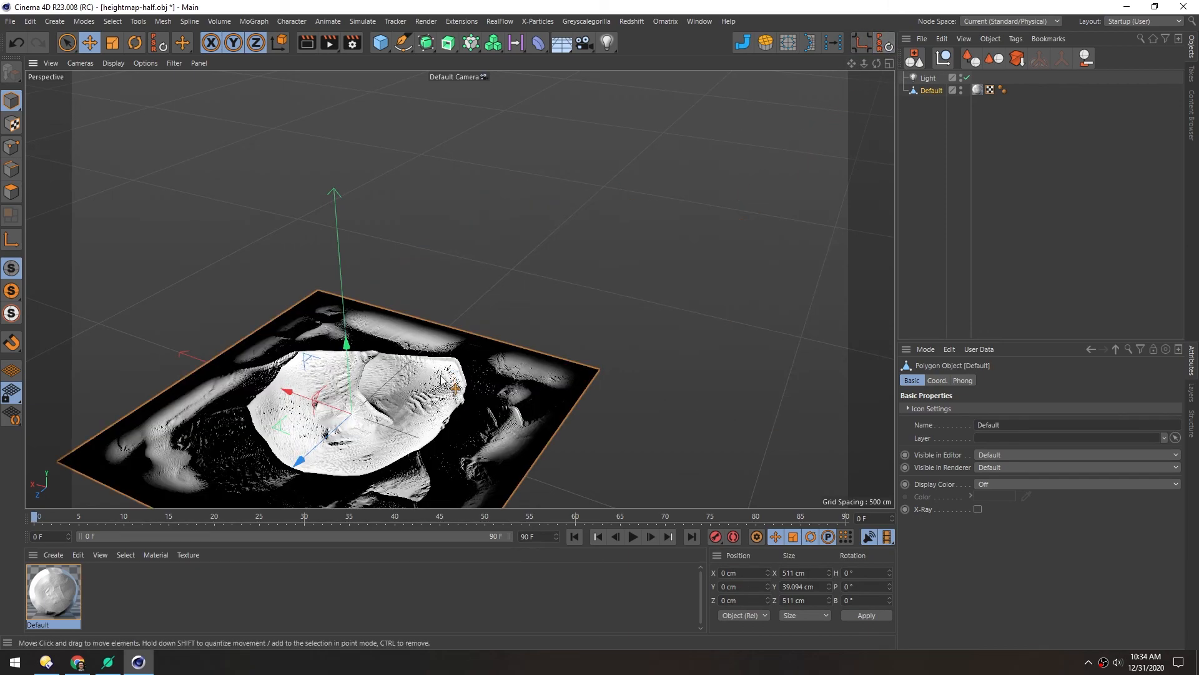
pyautogui.keyDown('alt'); pyautogui.moveTo(358, 400); pyautogui.dragTo(486, 299, button='middle'); pyautogui.keyUp('alt')
pyautogui.keyDown('alt'); pyautogui.moveTo(486, 299); pyautogui.dragTo(513, 262); pyautogui.keyUp('alt')
pyautogui.scroll(3, 532, 255)
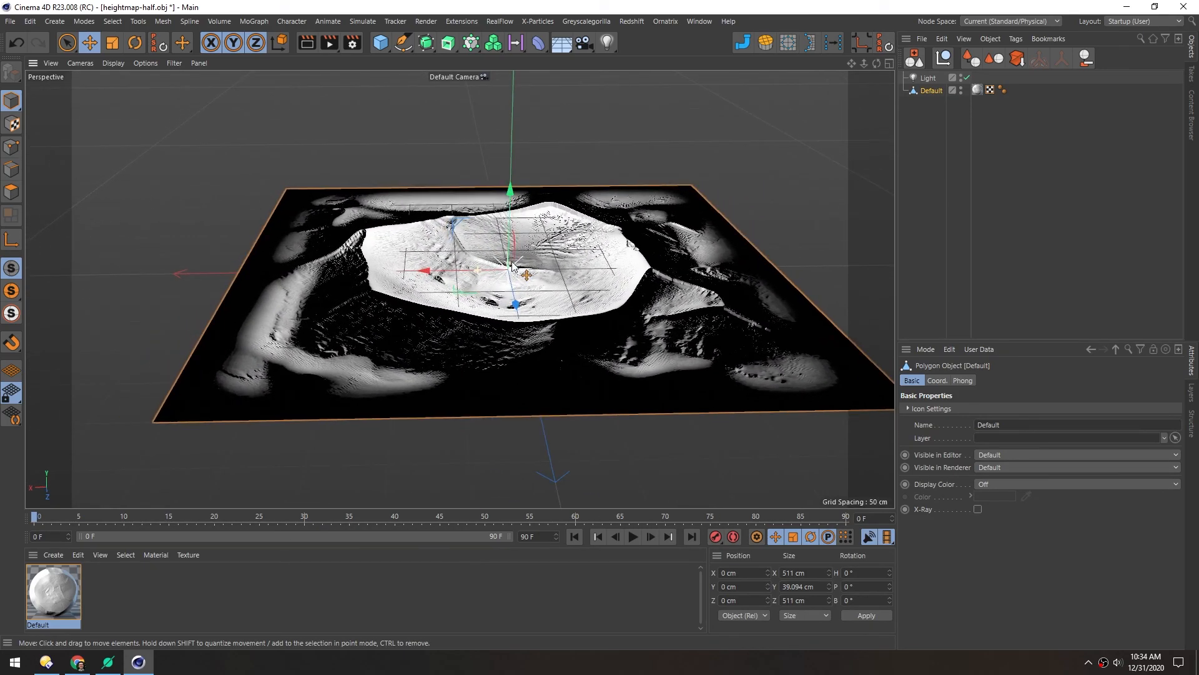
# Step: Raise the light along Y to about 148 cm above the terrain
pyautogui.click(925, 79)
pyautogui.moveTo(510, 189); pyautogui.dragTo(511, 58)
pyautogui.keyDown('alt'); pyautogui.moveTo(512, 315); pyautogui.dragTo(500, 342, button='middle'); pyautogui.keyUp('alt')
pyautogui.moveTo(470, 310)
pyautogui.keyDown('alt'); pyautogui.mouseDown()
pyautogui.moveTo(470, 327)
pyautogui.moveTo(463, 316)
pyautogui.mouseUp(); pyautogui.keyUp('alt')
pyautogui.press('e')
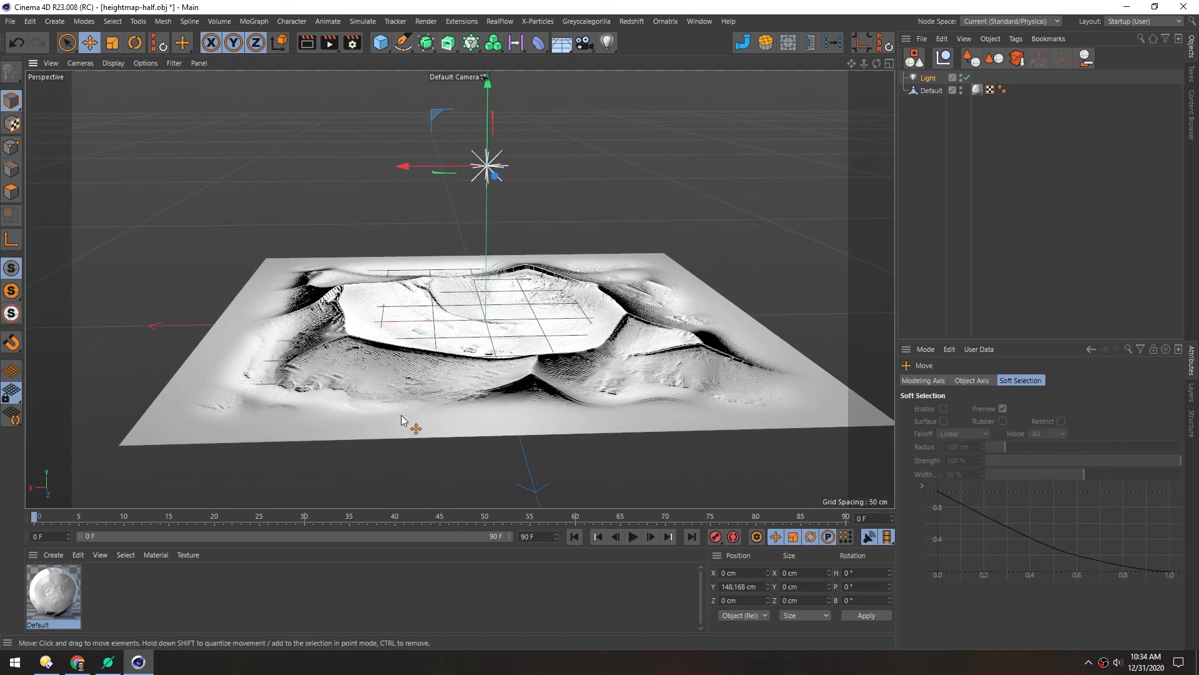
# Step: Relocate only the terrain's axis to the flat front corner of the mesh, at about X 255.5, Y 3.858 and Z 255.5 cm
pyautogui.click(401, 416)
pyautogui.keyDown('alt'); pyautogui.moveTo(473, 344); pyautogui.dragTo(476, 326); pyautogui.keyUp('alt')
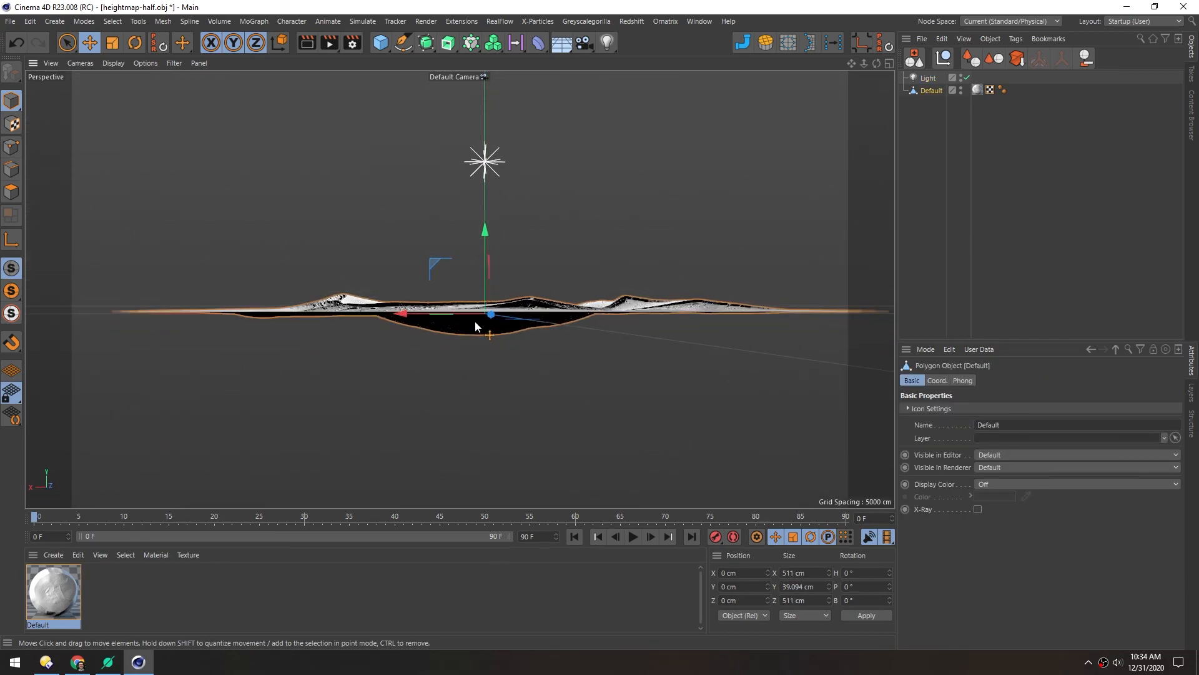
pyautogui.keyDown('alt'); pyautogui.moveTo(387, 297); pyautogui.dragTo(160, 391); pyautogui.keyUp('alt')
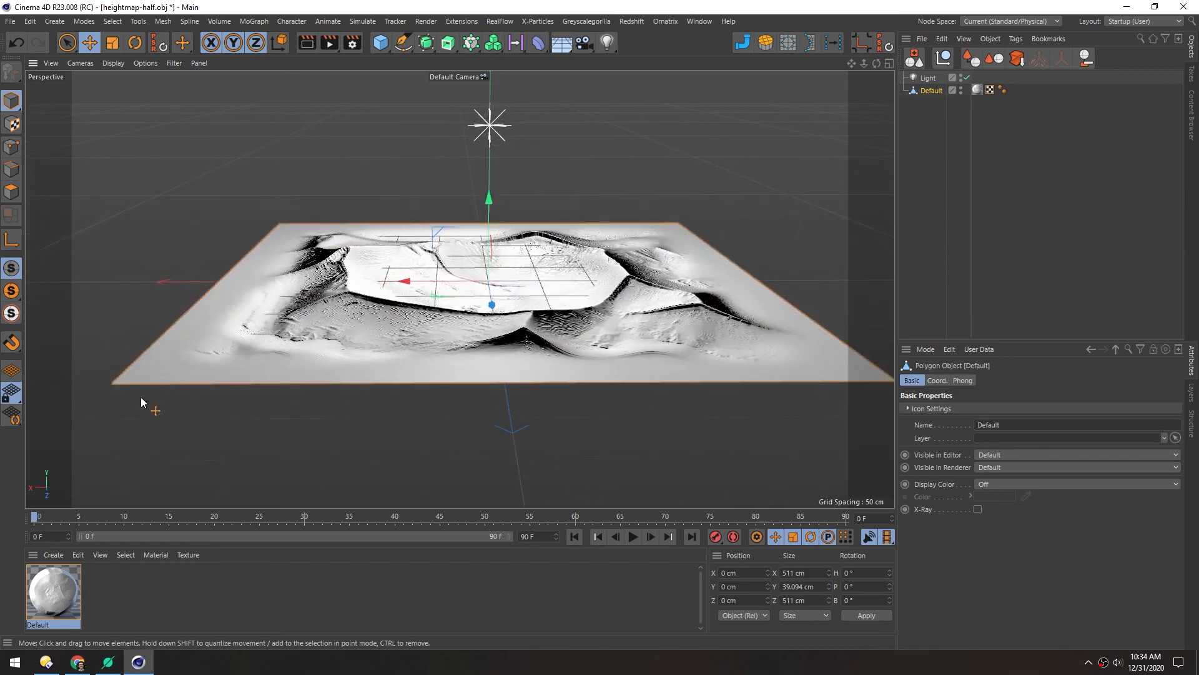
pyautogui.keyDown('alt'); pyautogui.moveTo(370, 292); pyautogui.dragTo(384, 275, button='middle'); pyautogui.keyUp('alt')
pyautogui.keyDown('alt'); pyautogui.moveTo(384, 275); pyautogui.dragTo(415, 268, button='right'); pyautogui.keyUp('alt')
pyautogui.keyDown('alt'); pyautogui.moveTo(437, 268); pyautogui.dragTo(455, 234); pyautogui.keyUp('alt')
pyautogui.press('l')
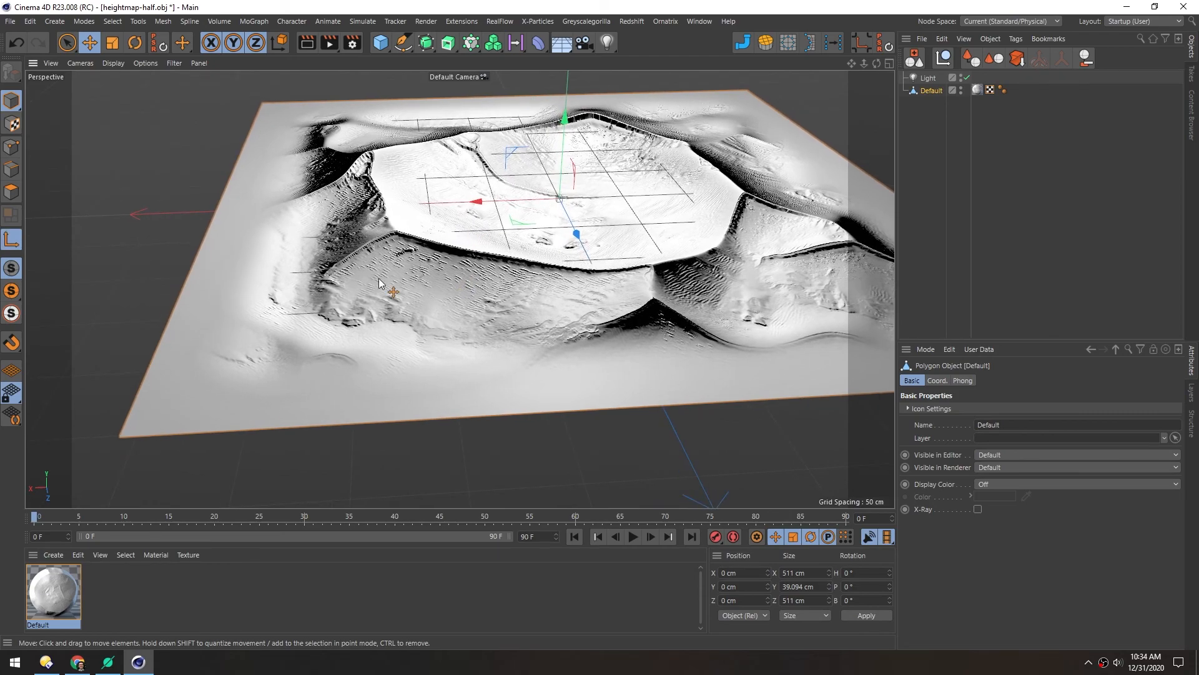
pyautogui.click(118, 437)
pyautogui.keyDown('alt'); pyautogui.moveTo(192, 391); pyautogui.dragTo(283, 337, button='middle'); pyautogui.keyUp('alt')
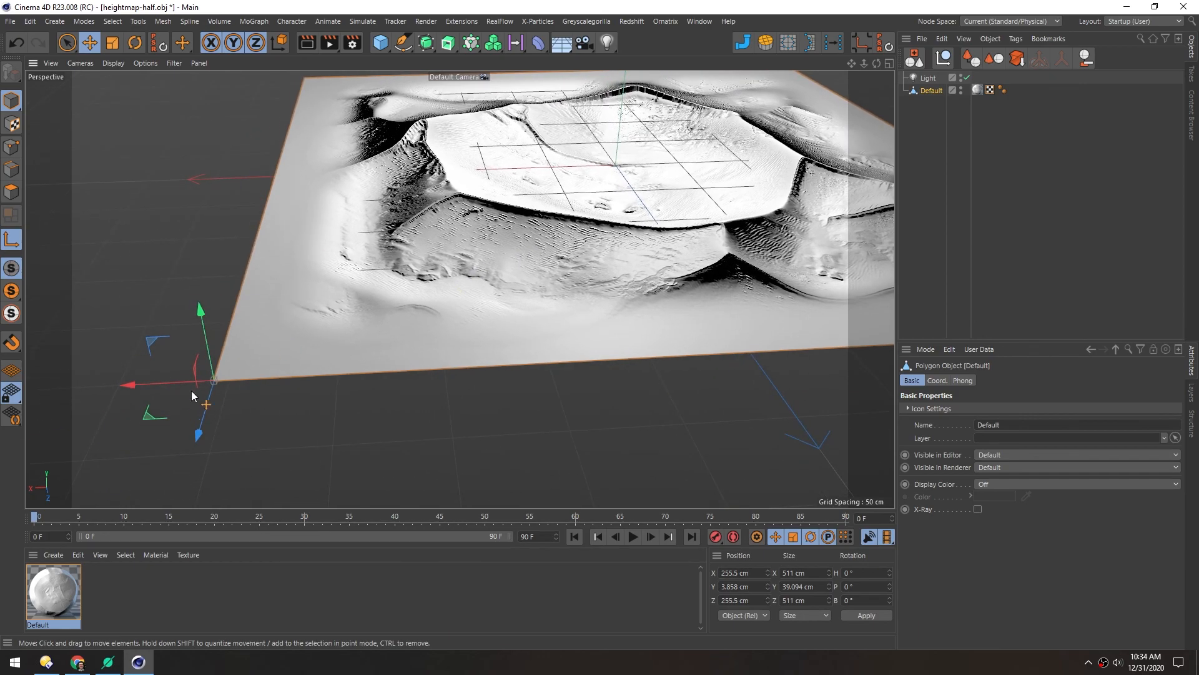
pyautogui.press('l')
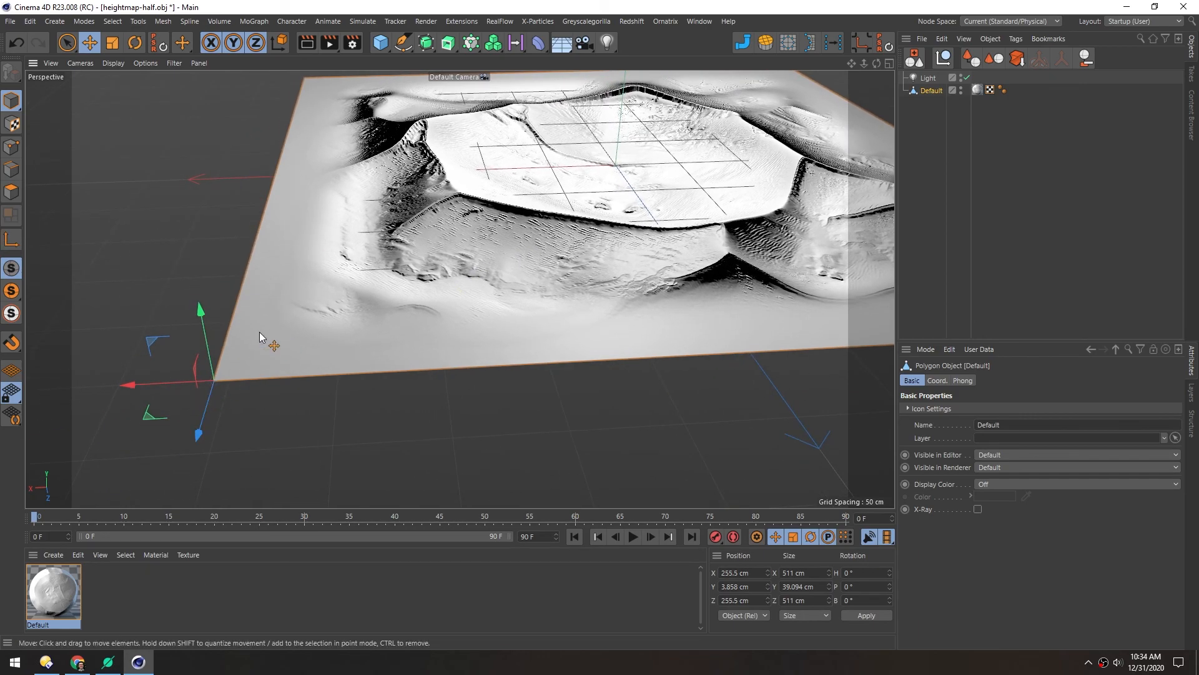
# Step: Open the Axis Center tool for the terrain, place its window beside the model and frame the whole terrain
pyautogui.click(163, 21)
pyautogui.moveTo(256, 294)
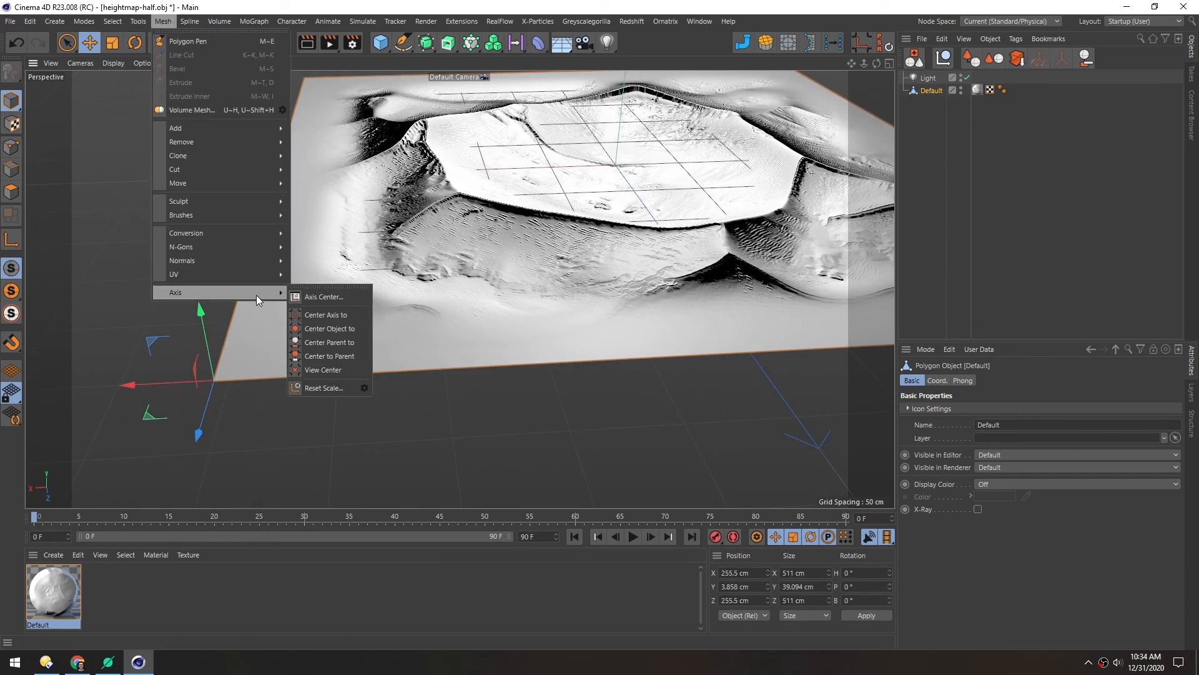
pyautogui.click(310, 298)
pyautogui.moveTo(292, 211); pyautogui.dragTo(908, 257)
pyautogui.press('h')
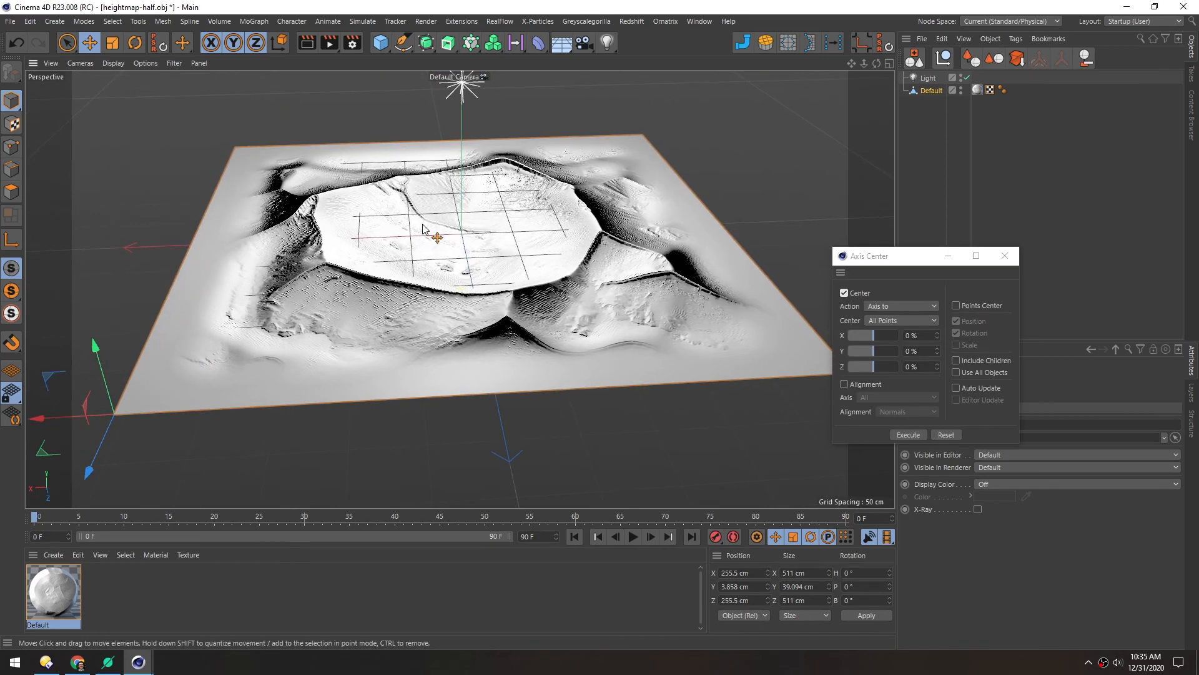
# Step: Select the four outer corner points of the terrain mesh in point mode
pyautogui.click(11, 153)
pyautogui.keyDown('alt'); pyautogui.moveTo(254, 148); pyautogui.dragTo(258, 186); pyautogui.keyUp('alt')
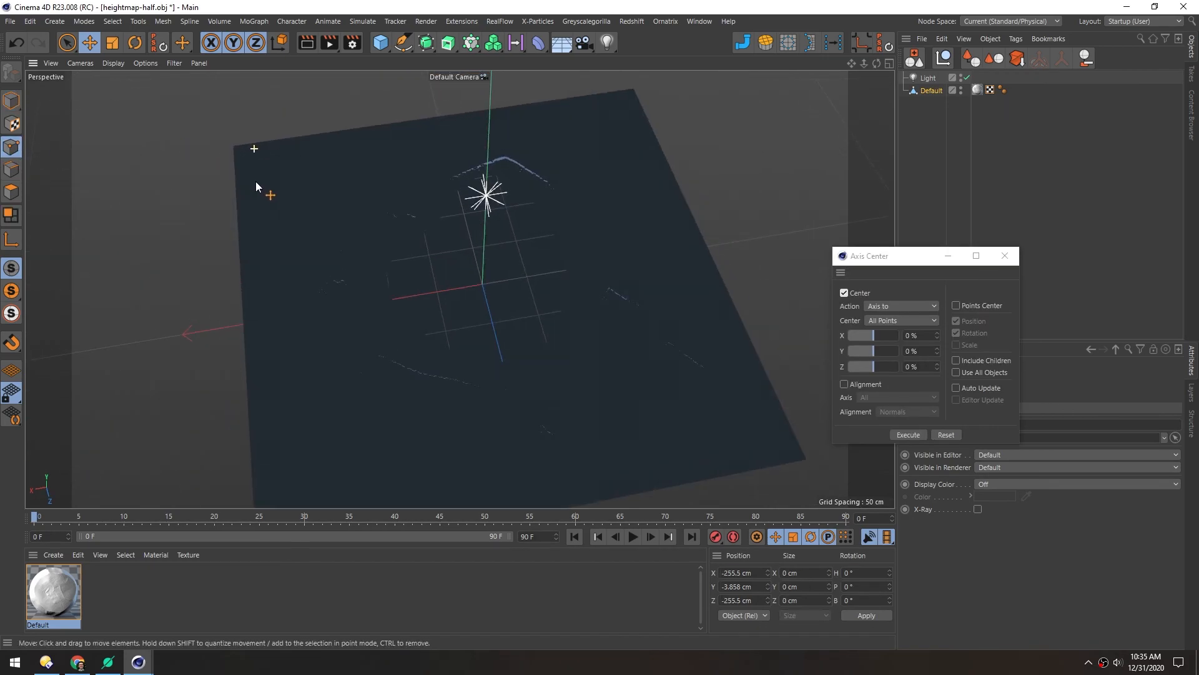
pyautogui.scroll(10, 233, 149)
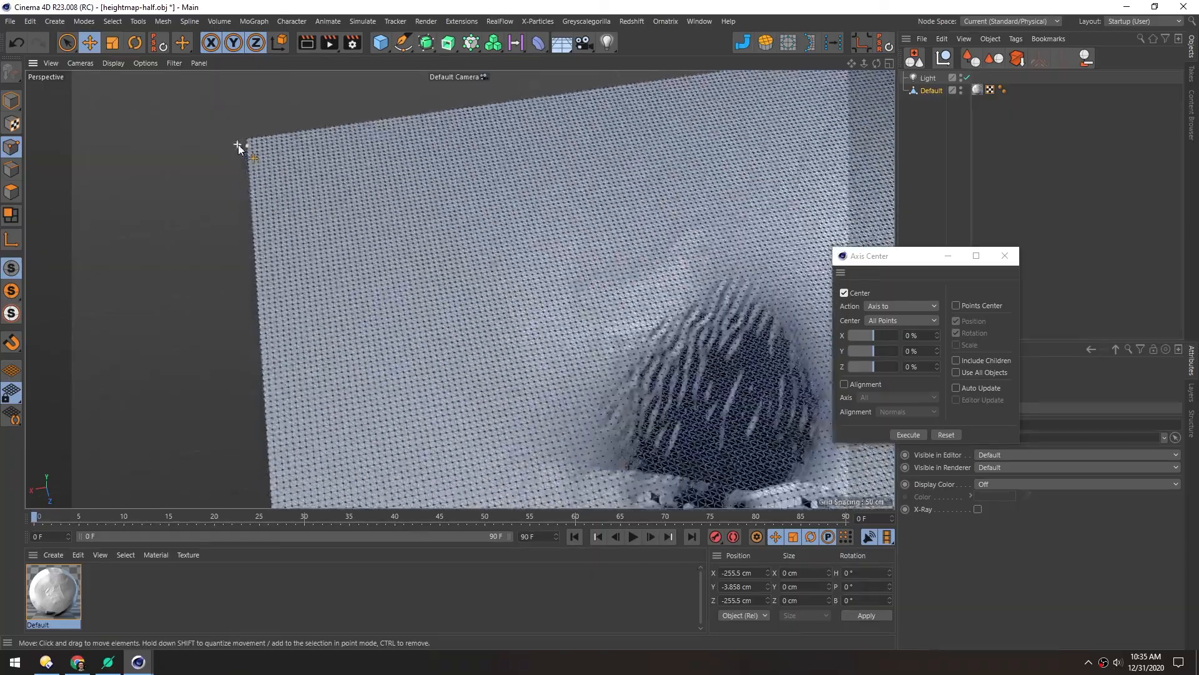
pyautogui.click(248, 137)
pyautogui.scroll(-5, 437, 213)
pyautogui.keyDown('alt'); pyautogui.moveTo(464, 325); pyautogui.dragTo(422, 88, button='middle'); pyautogui.keyUp('alt')
pyautogui.keyDown('alt'); pyautogui.moveTo(468, 361); pyautogui.dragTo(462, 464, button='middle'); pyautogui.keyUp('alt')
pyautogui.keyDown('alt'); pyautogui.moveTo(462, 464); pyautogui.dragTo(423, 393, button='right'); pyautogui.keyUp('alt')
pyautogui.keyDown('alt'); pyautogui.moveTo(423, 392); pyautogui.dragTo(437, 269, button='middle'); pyautogui.keyUp('alt')
pyautogui.scroll(3, 437, 264)
pyautogui.keyDown('shift'); pyautogui.click(386, 376); pyautogui.keyUp('shift')
pyautogui.scroll(-4, 624, 200)
pyautogui.keyDown('alt'); pyautogui.moveTo(715, 178); pyautogui.dragTo(443, 273, button='middle'); pyautogui.keyUp('alt')
pyautogui.keyDown('alt'); pyautogui.moveTo(443, 273); pyautogui.dragTo(385, 334); pyautogui.keyUp('alt')
pyautogui.keyDown('alt'); pyautogui.moveTo(489, 317); pyautogui.dragTo(642, 379, button='right'); pyautogui.keyUp('alt')
pyautogui.keyDown('shift'); pyautogui.click(618, 364); pyautogui.keyUp('shift')
pyautogui.keyDown('alt'); pyautogui.moveTo(487, 255); pyautogui.dragTo(273, 292, button='right'); pyautogui.keyUp('alt')
pyautogui.keyDown('alt'); pyautogui.moveTo(350, 137); pyautogui.dragTo(406, 387, button='middle'); pyautogui.keyUp('alt')
pyautogui.keyDown('alt'); pyautogui.moveTo(400, 128); pyautogui.dragTo(504, 381, button='middle'); pyautogui.keyUp('alt')
pyautogui.keyDown('alt'); pyautogui.moveTo(466, 268); pyautogui.dragTo(718, 243, button='right'); pyautogui.keyUp('alt')
pyautogui.keyDown('alt'); pyautogui.moveTo(517, 209); pyautogui.dragTo(336, 282, button='right'); pyautogui.keyUp('alt')
pyautogui.keyDown('alt'); pyautogui.moveTo(578, 140); pyautogui.dragTo(458, 265, button='right'); pyautogui.keyUp('alt')
pyautogui.keyDown('alt'); pyautogui.moveTo(344, 409); pyautogui.dragTo(408, 263, button='middle'); pyautogui.keyUp('alt')
pyautogui.keyDown('alt'); pyautogui.moveTo(513, 325); pyautogui.dragTo(482, 293, button='middle'); pyautogui.keyUp('alt')
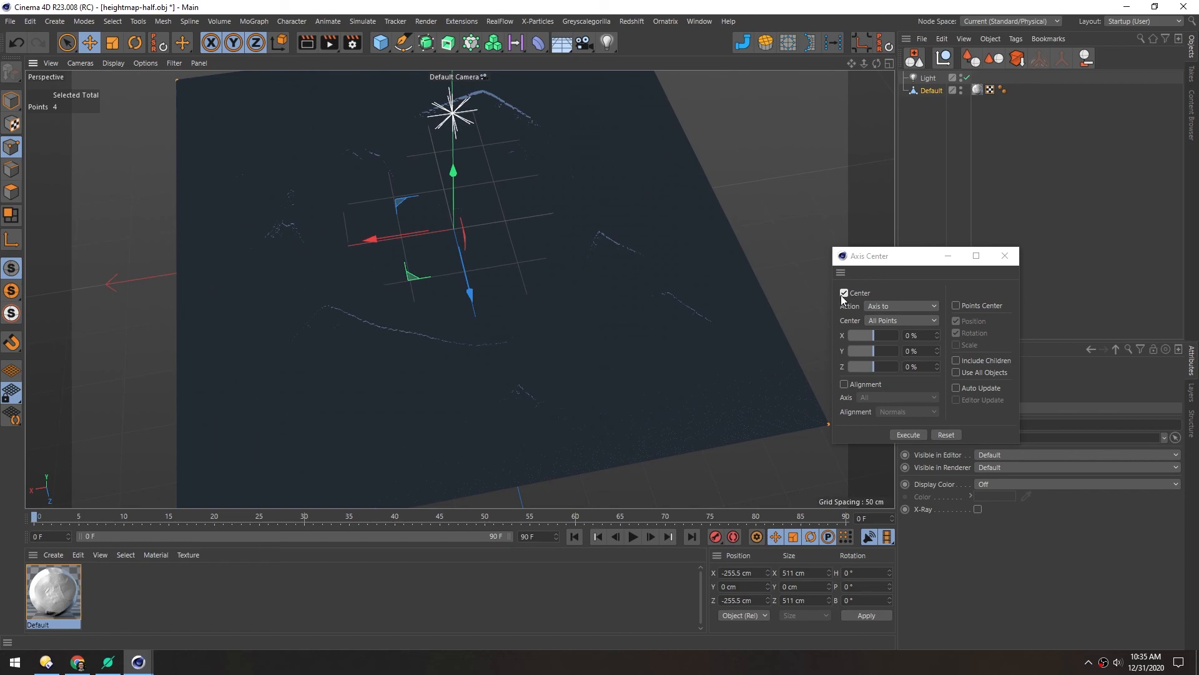
# Step: Center the terrain's axis on the Selected Points with Axis Center, and reset the terrain's position to the world origin in model mode
pyautogui.click(892, 319)
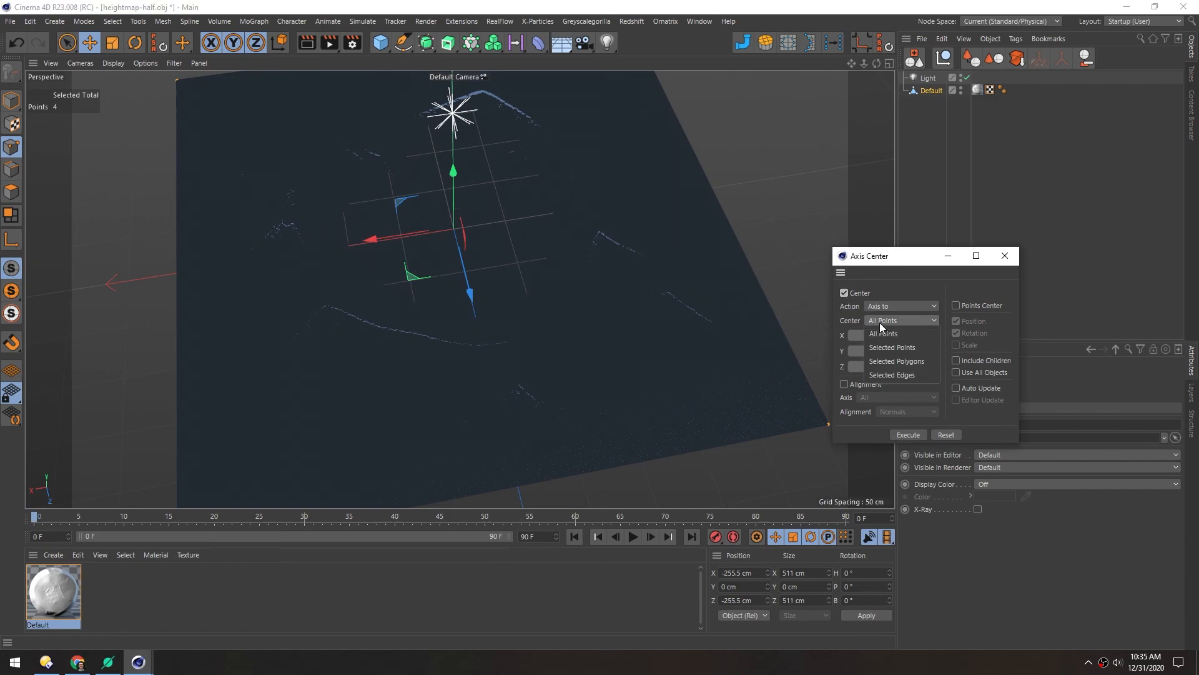
pyautogui.click(883, 347)
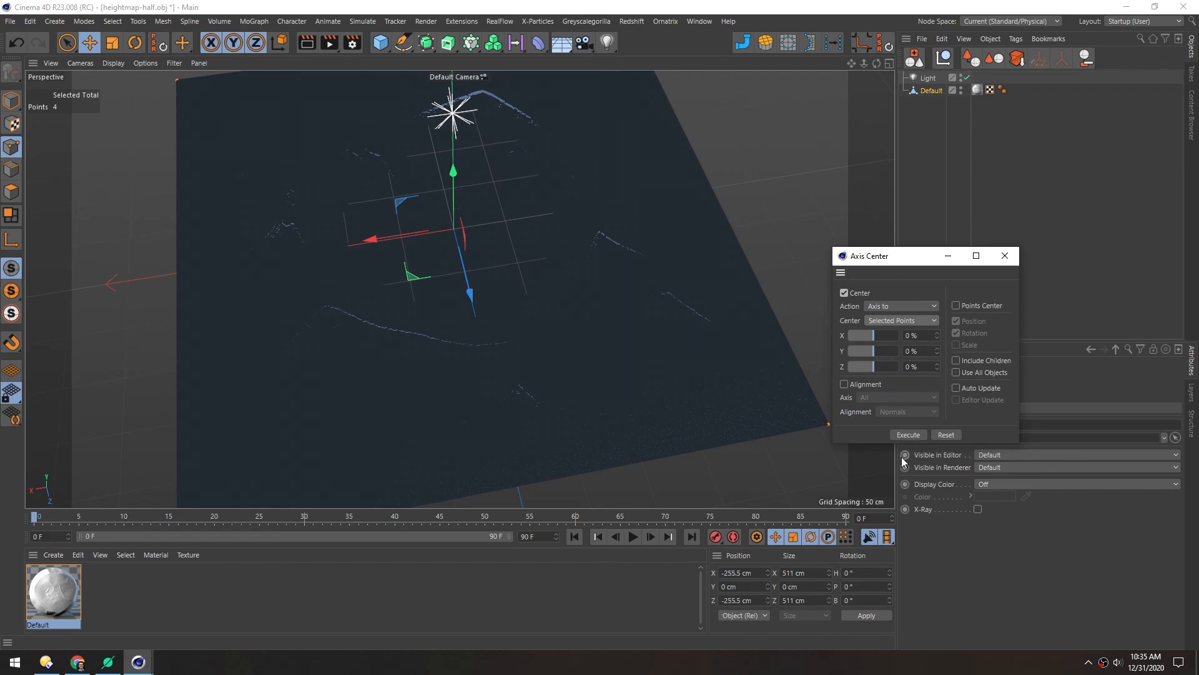
pyautogui.click(905, 436)
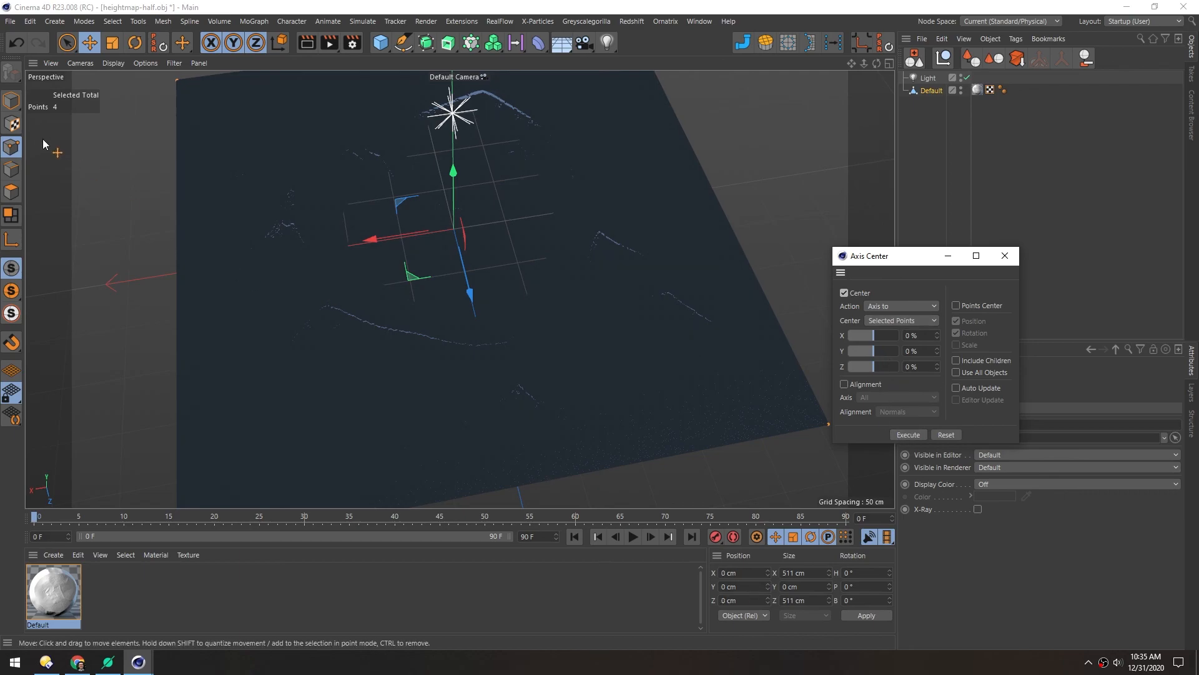
pyautogui.click(11, 100)
pyautogui.moveTo(385, 243)
pyautogui.keyDown('alt'); pyautogui.mouseDown()
pyautogui.moveTo(482, 256)
pyautogui.moveTo(211, 261)
pyautogui.mouseUp(); pyautogui.keyUp('alt')
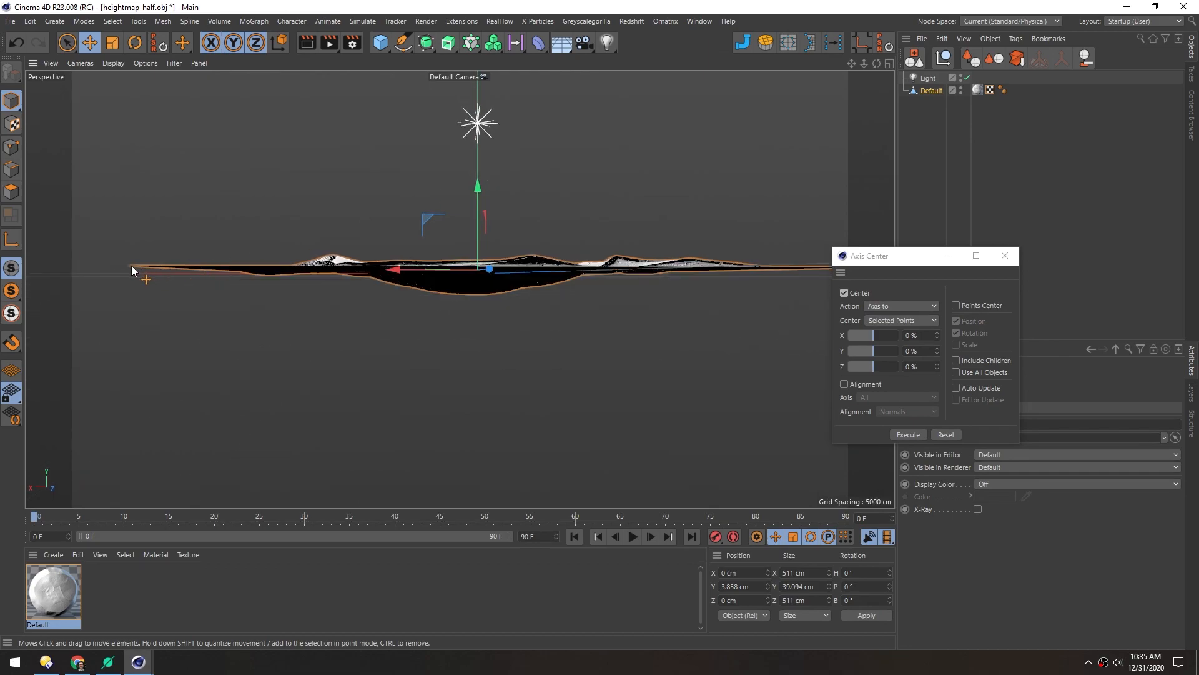
pyautogui.click(883, 43)
# Step: Examine in the Front view how the terrain's flat outer edge aligns with the zero-height grid line
pyautogui.keyDown('alt'); pyautogui.moveTo(365, 289); pyautogui.dragTo(366, 278); pyautogui.keyUp('alt')
pyautogui.middleClick(362, 281)
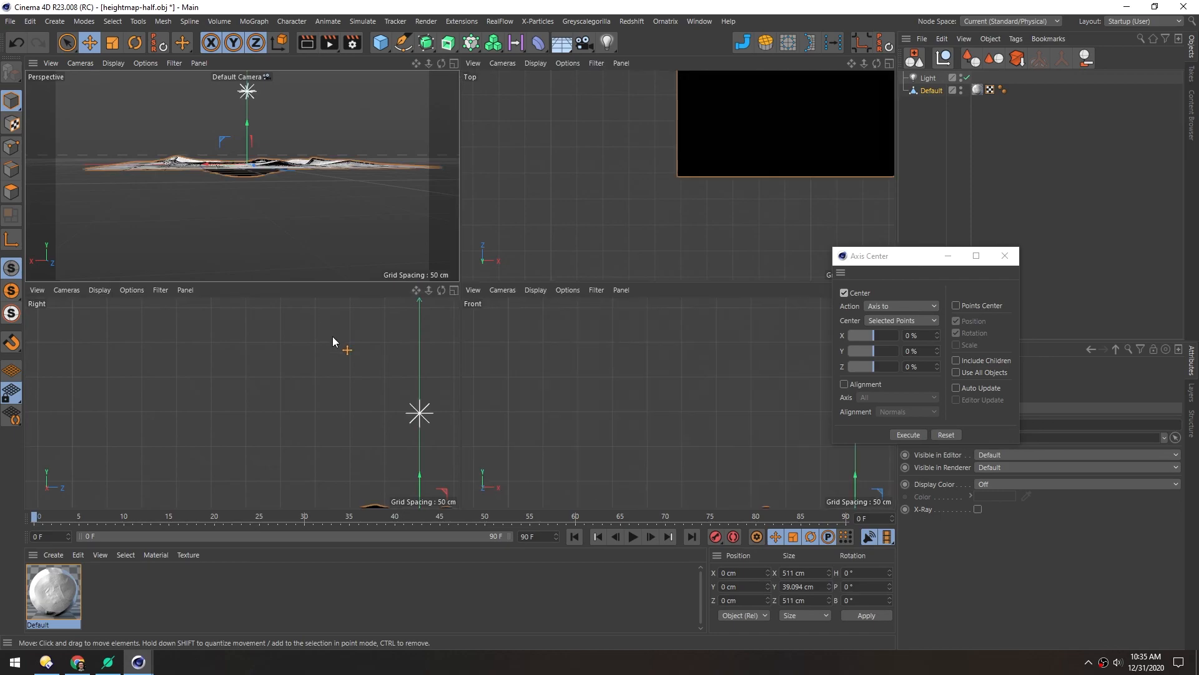
pyautogui.middleClick(566, 386)
pyautogui.scroll(-3, 437, 351)
pyautogui.keyDown('alt'); pyautogui.moveTo(444, 420); pyautogui.dragTo(445, 347, button='middle'); pyautogui.keyUp('alt')
pyautogui.scroll(9, 441, 387)
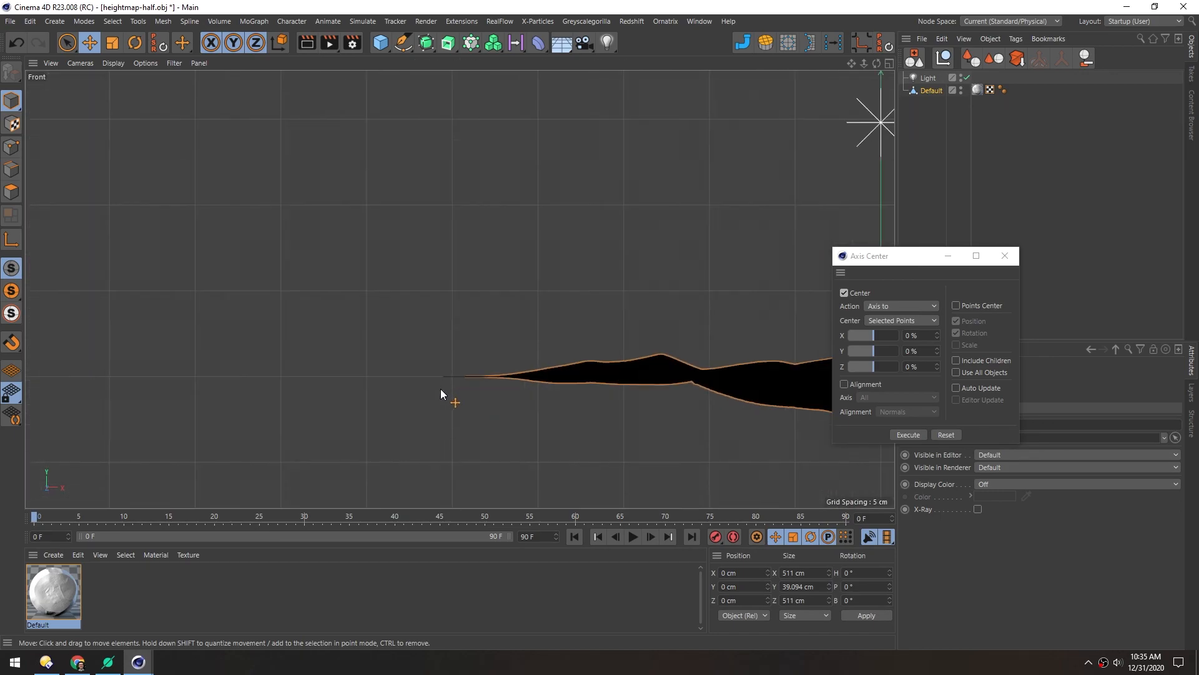
pyautogui.scroll(6, 446, 356)
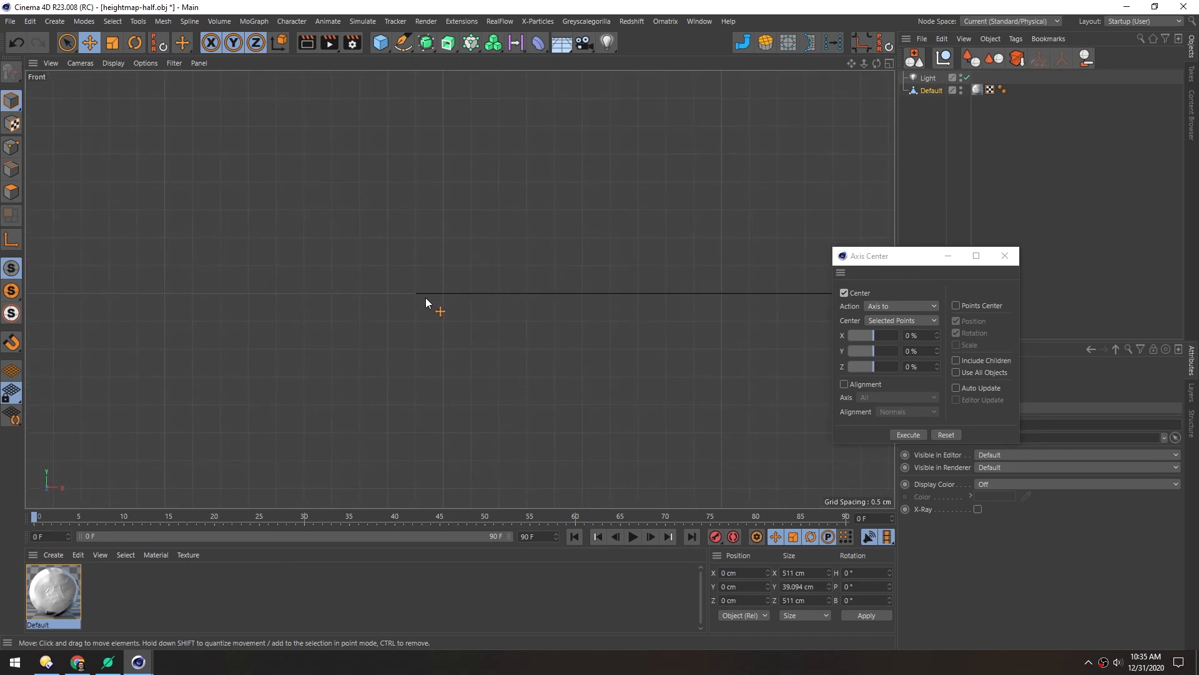
pyautogui.scroll(-4, 522, 305)
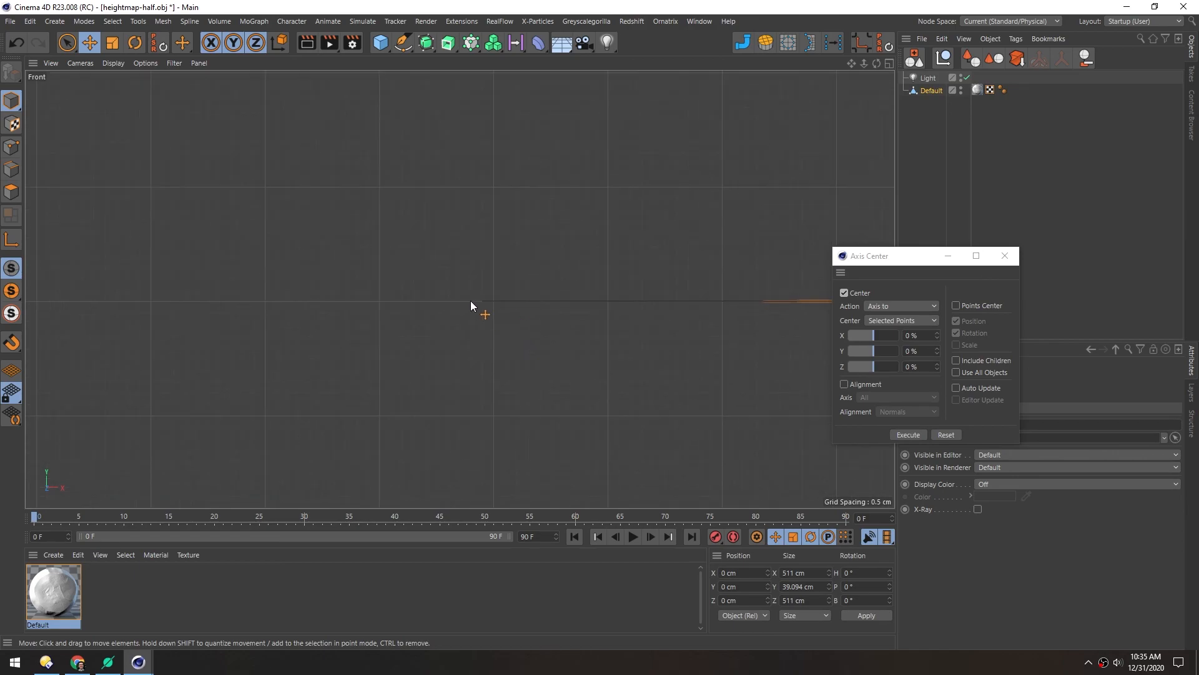
pyautogui.scroll(-6, 441, 284)
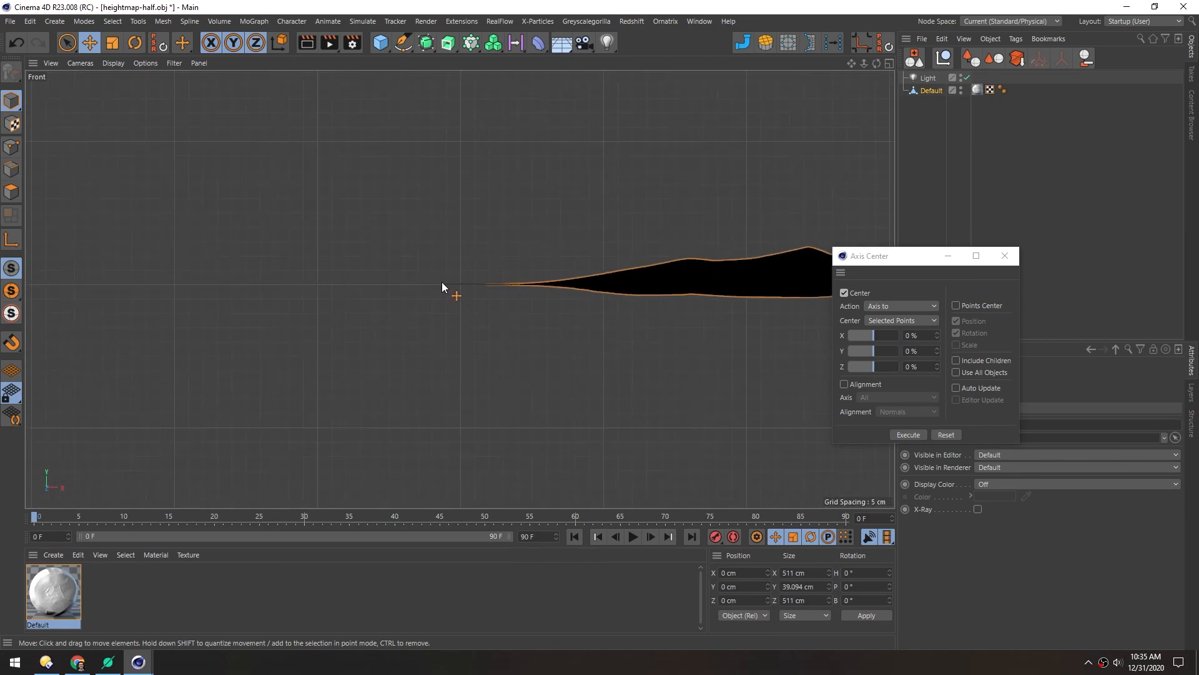
# Step: Return to the perspective view, hide the Workplane and World Axis with the viewport filter, and close the Axis Center window
pyautogui.keyDown('alt'); pyautogui.moveTo(674, 331); pyautogui.dragTo(520, 332, button='middle'); pyautogui.keyUp('alt')
pyautogui.middleClick(278, 231)
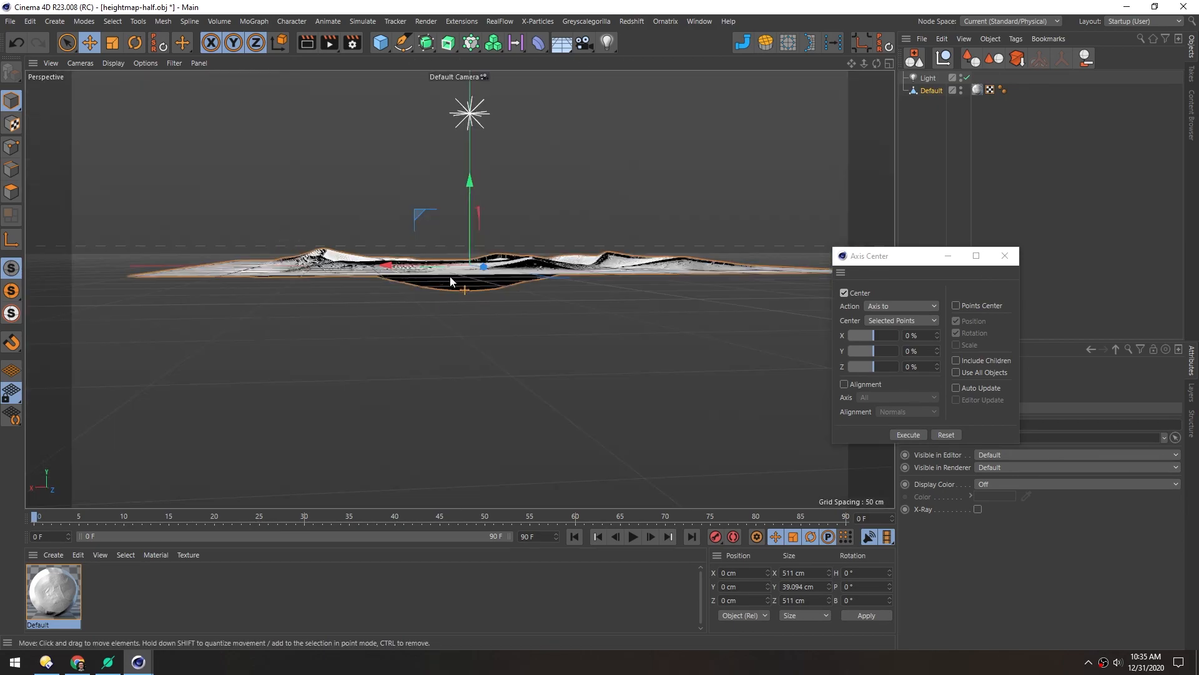
pyautogui.keyDown('alt'); pyautogui.moveTo(451, 280); pyautogui.dragTo(458, 310); pyautogui.keyUp('alt')
pyautogui.keyDown('alt'); pyautogui.moveTo(406, 268); pyautogui.dragTo(395, 245); pyautogui.keyUp('alt')
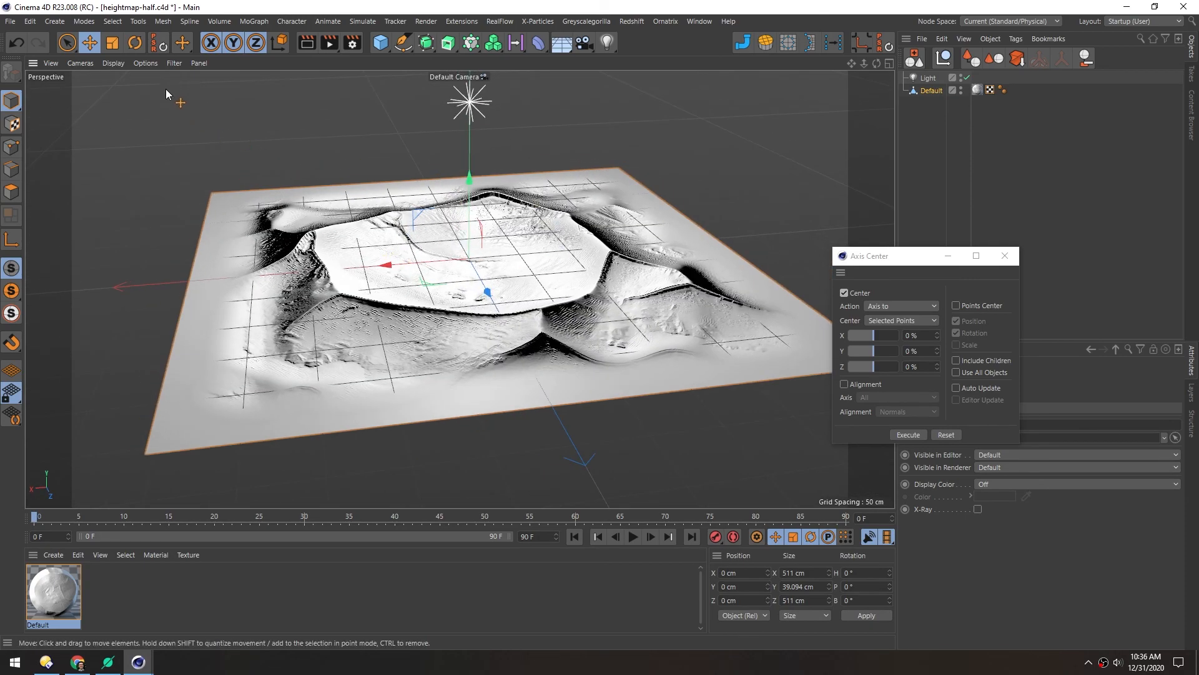
pyautogui.click(173, 63)
pyautogui.click(178, 72)
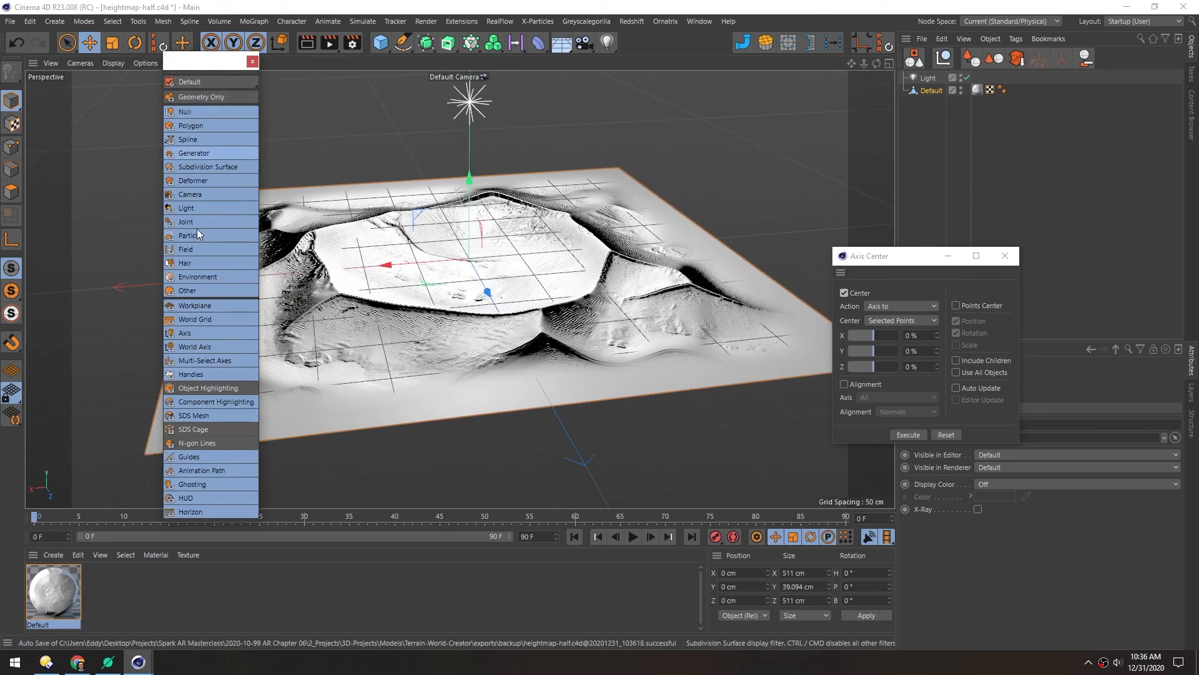
pyautogui.click(193, 305)
pyautogui.click(198, 345)
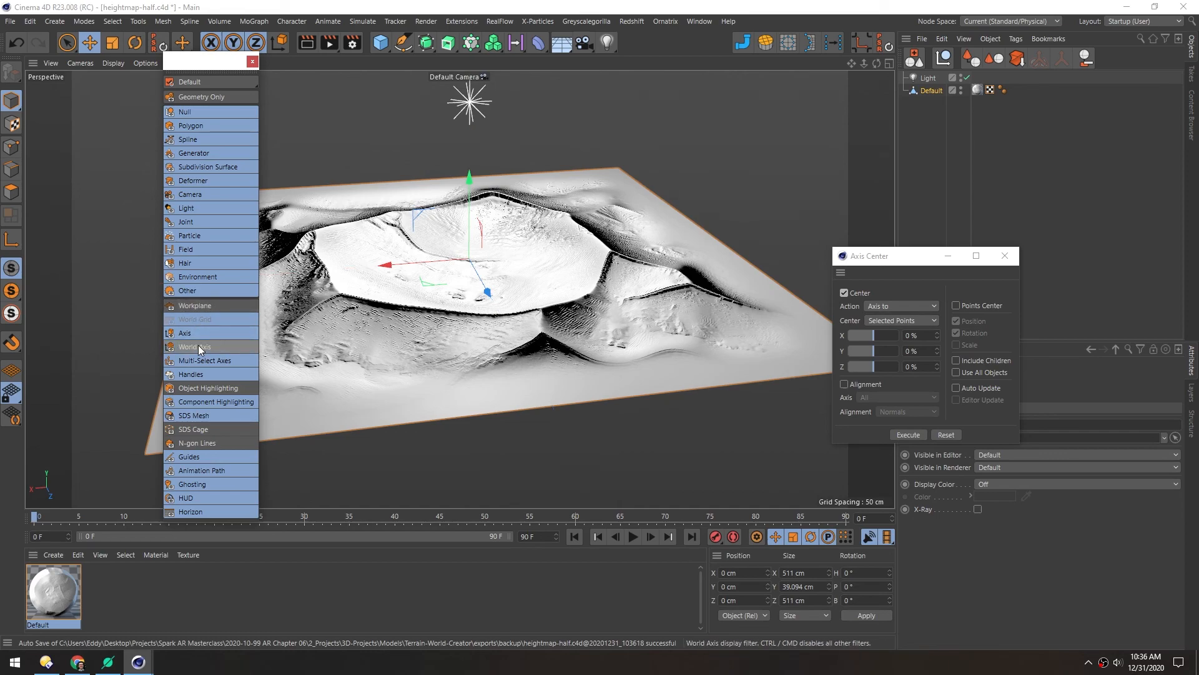
pyautogui.keyDown('alt'); pyautogui.moveTo(406, 275); pyautogui.dragTo(382, 186); pyautogui.keyUp('alt')
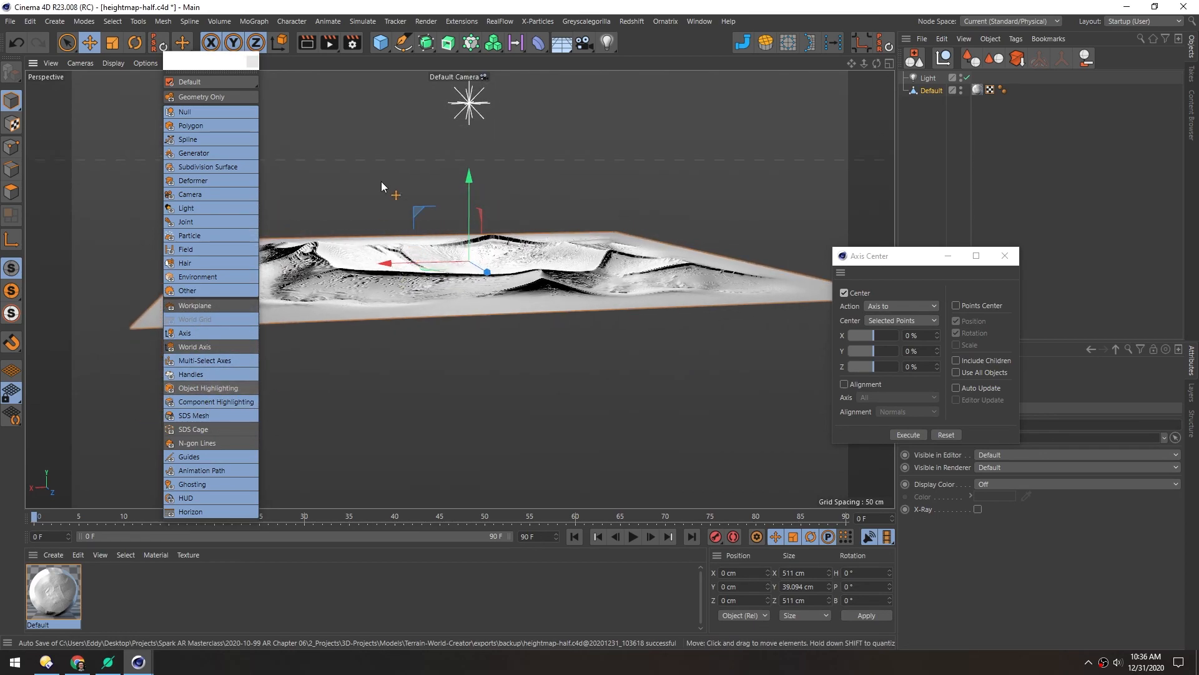
pyautogui.click(253, 62)
pyautogui.keyDown('alt'); pyautogui.moveTo(437, 250); pyautogui.dragTo(448, 314); pyautogui.keyUp('alt')
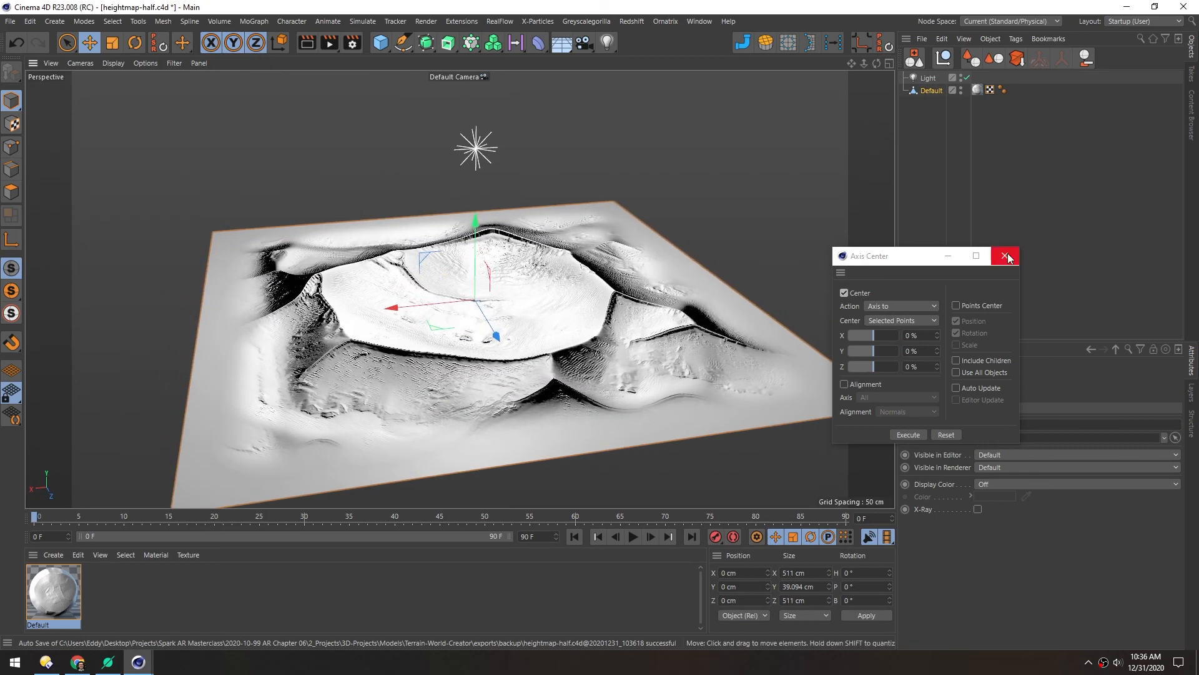
pyautogui.click(1005, 255)
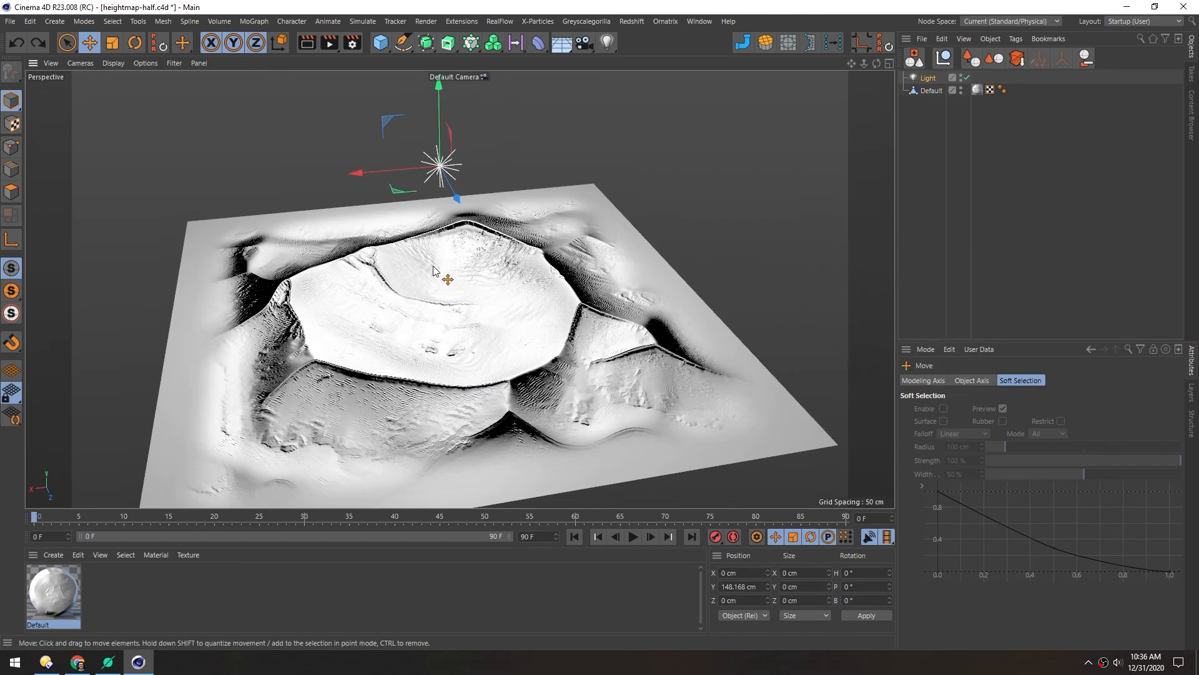
# Step: Display the mesh lines over the shaded terrain and examine the polygon density up close and from several angles
pyautogui.moveTo(440, 309)
pyautogui.keyDown('alt'); pyautogui.mouseDown()
pyautogui.moveTo(434, 244)
pyautogui.moveTo(453, 321)
pyautogui.mouseUp(); pyautogui.keyUp('alt')
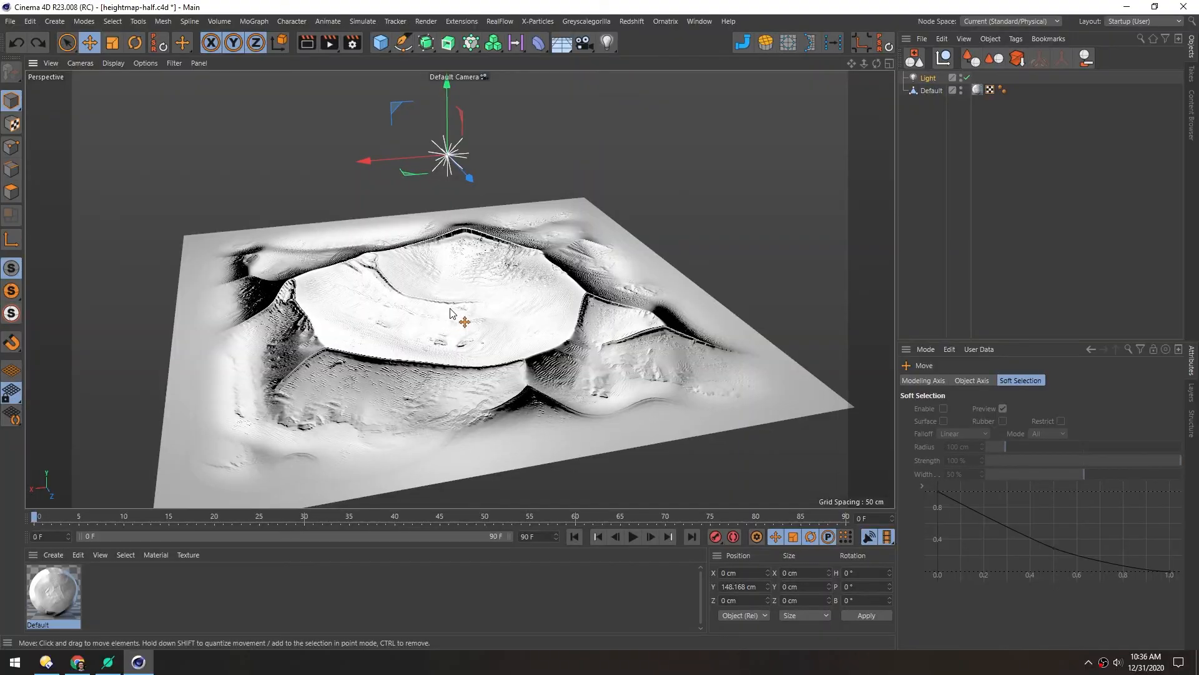
pyautogui.press('n')
pyautogui.press('b')
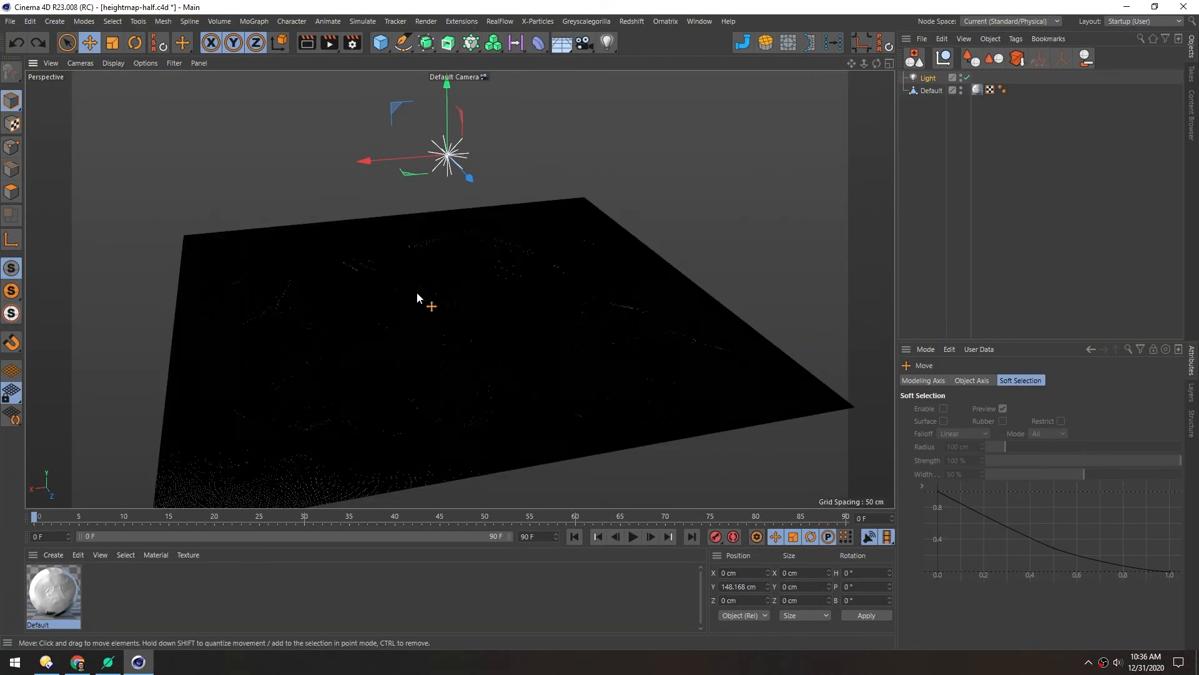
pyautogui.keyDown('alt'); pyautogui.moveTo(421, 354); pyautogui.dragTo(565, 273, button='right'); pyautogui.keyUp('alt')
pyautogui.keyDown('alt'); pyautogui.moveTo(354, 393); pyautogui.dragTo(383, 305, button='middle'); pyautogui.keyUp('alt')
pyautogui.keyDown('alt'); pyautogui.moveTo(383, 305); pyautogui.dragTo(273, 362); pyautogui.keyUp('alt')
pyautogui.keyDown('alt'); pyautogui.moveTo(423, 256); pyautogui.dragTo(566, 228); pyautogui.keyUp('alt')
pyautogui.keyDown('alt'); pyautogui.moveTo(564, 225); pyautogui.dragTo(431, 262, button='right'); pyautogui.keyUp('alt')
pyautogui.keyDown('alt'); pyautogui.moveTo(549, 204); pyautogui.dragTo(504, 222, button='middle'); pyautogui.keyUp('alt')
pyautogui.keyDown('alt'); pyautogui.moveTo(482, 222); pyautogui.dragTo(514, 237); pyautogui.keyUp('alt')
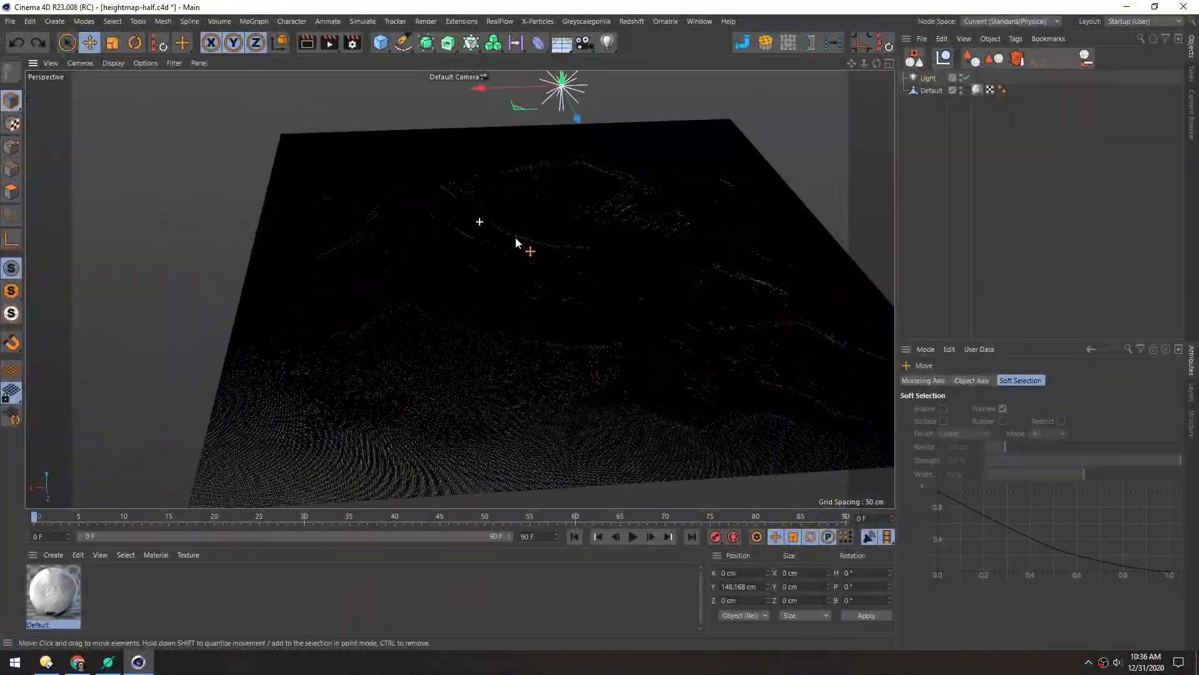
pyautogui.keyDown('alt'); pyautogui.moveTo(517, 236); pyautogui.dragTo(489, 237, button='middle'); pyautogui.keyUp('alt')
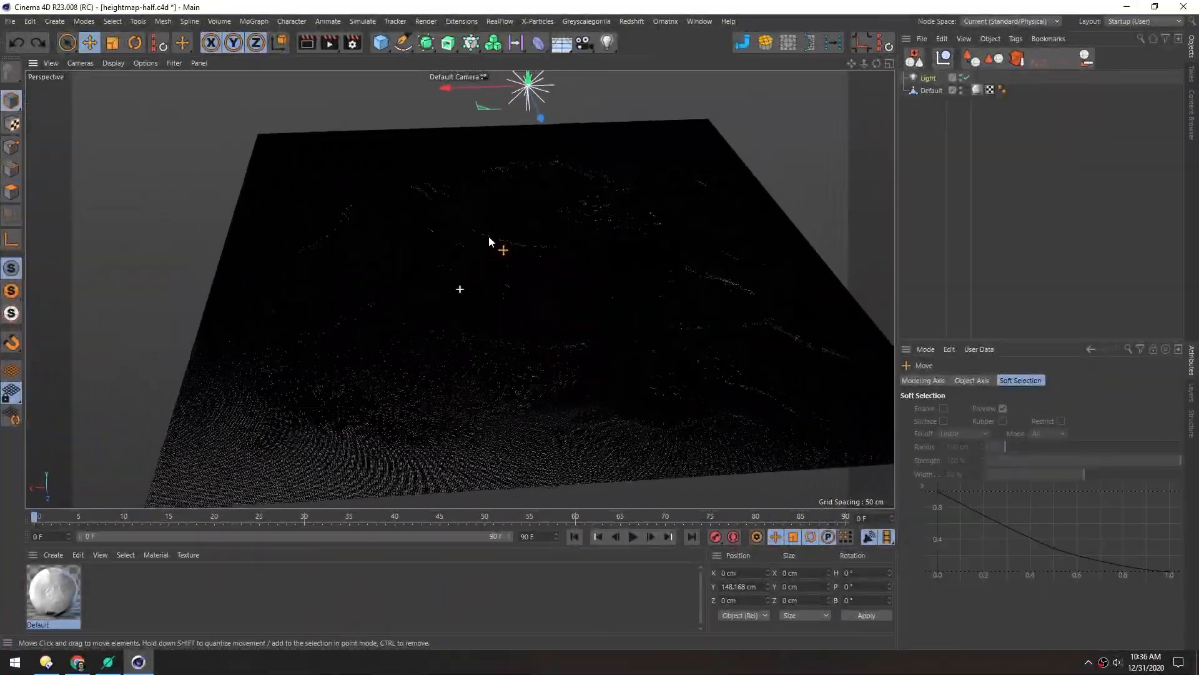
# Step: Add a Polygon Reduction generator as the parent of the terrain mesh
pyautogui.click(916, 92)
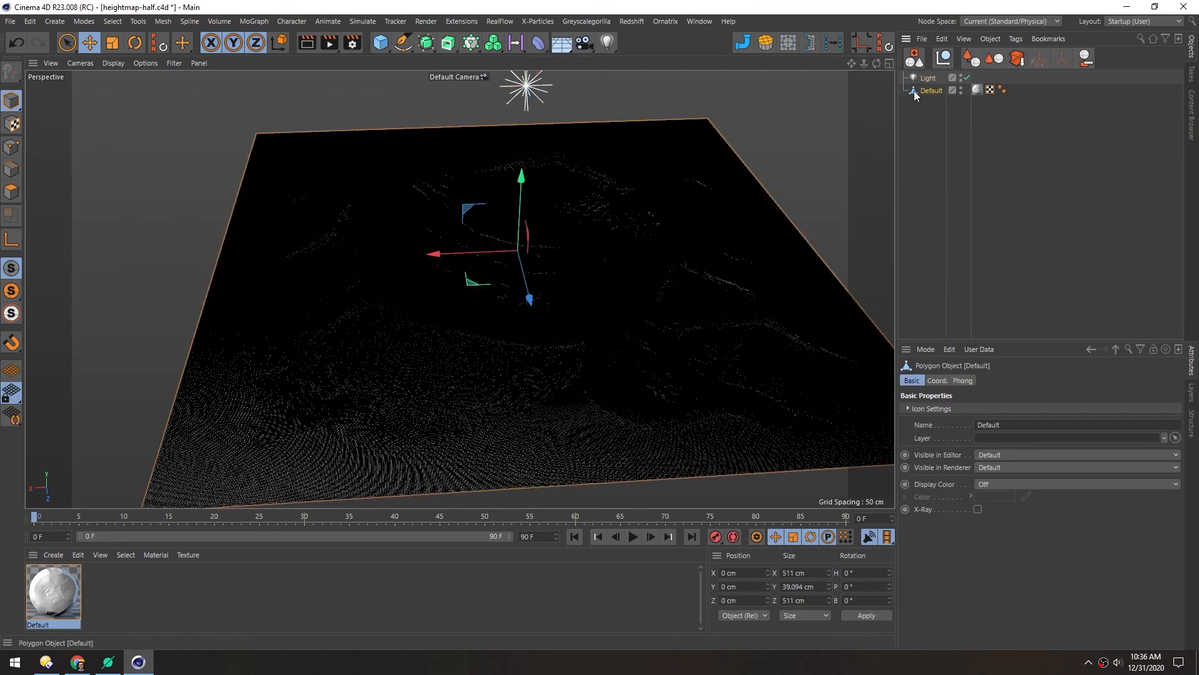
pyautogui.click(424, 44)
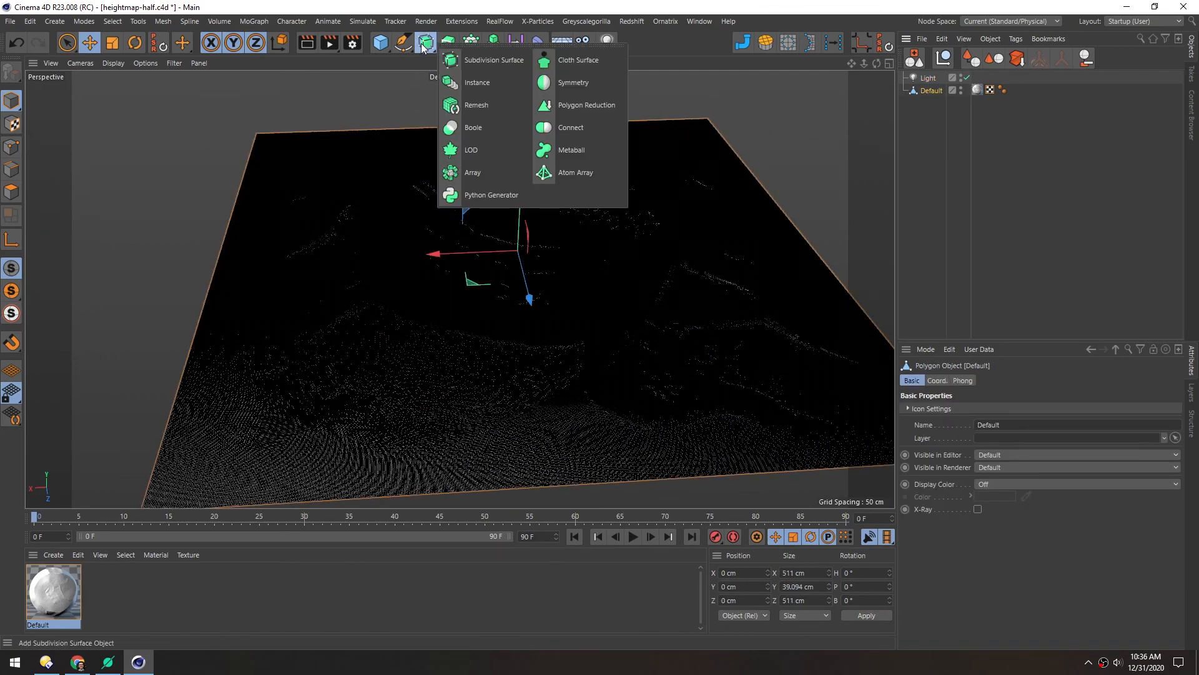
pyautogui.keyDown('alt'); pyautogui.click(583, 106); pyautogui.keyUp('alt')
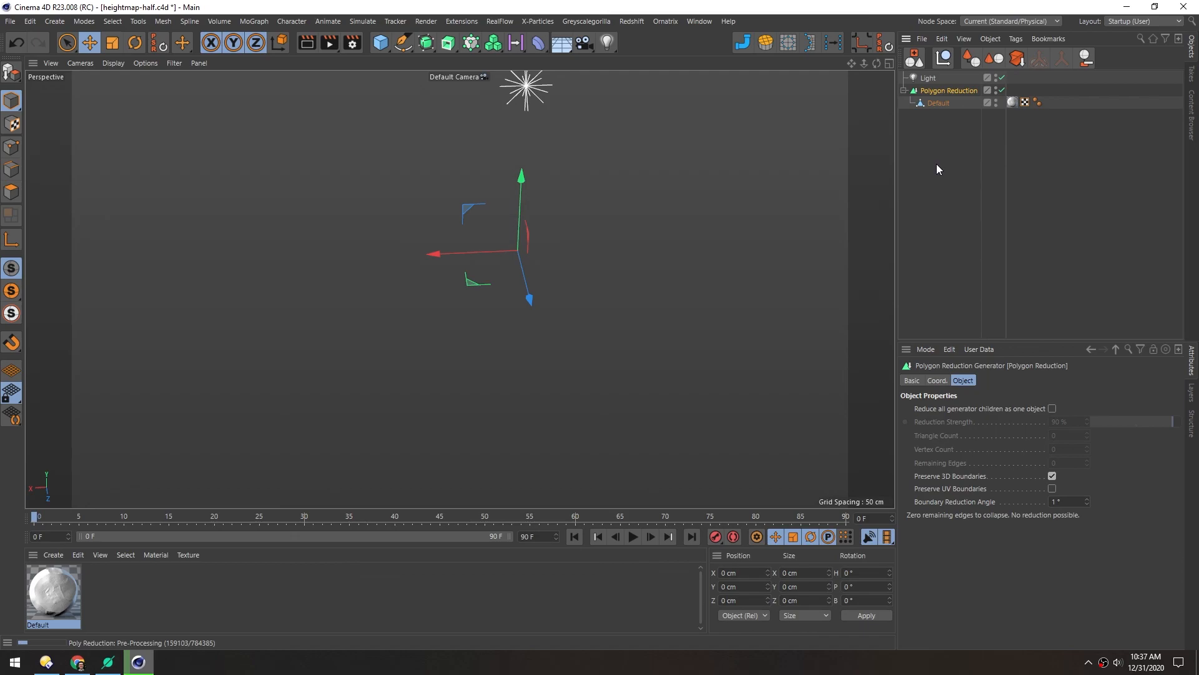
# Step: Show the Project Info for the original terrain mesh to check its point and polygon counts
pyautogui.click(921, 102)
pyautogui.click(926, 349)
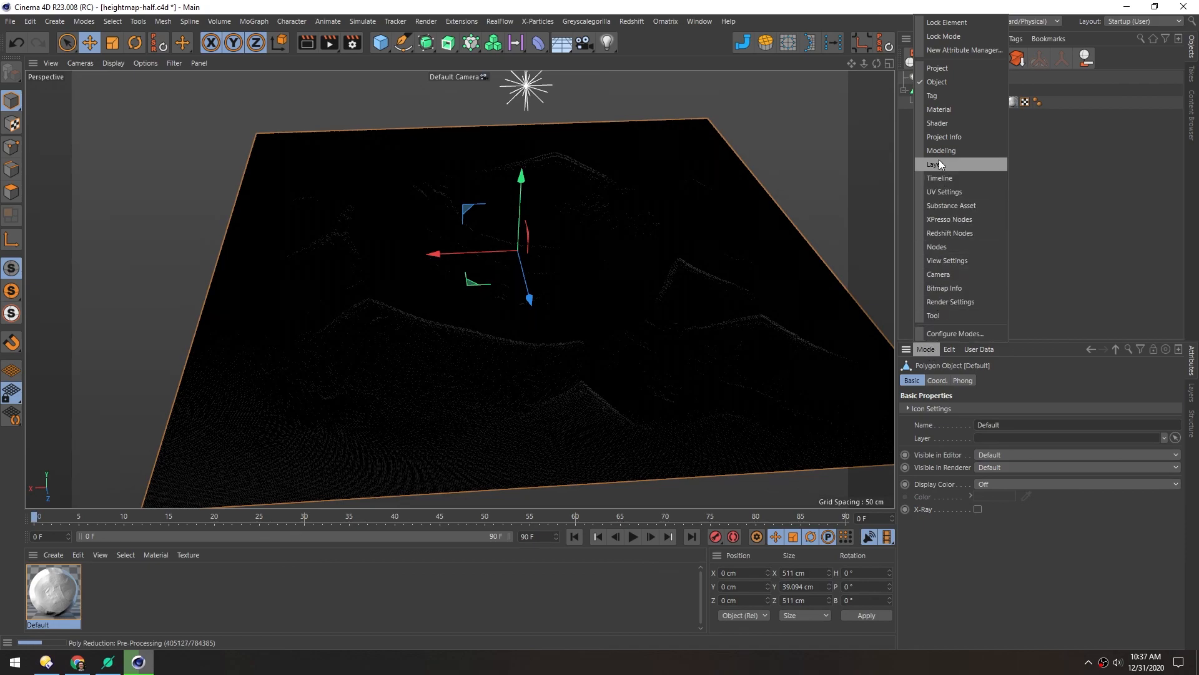
pyautogui.click(940, 138)
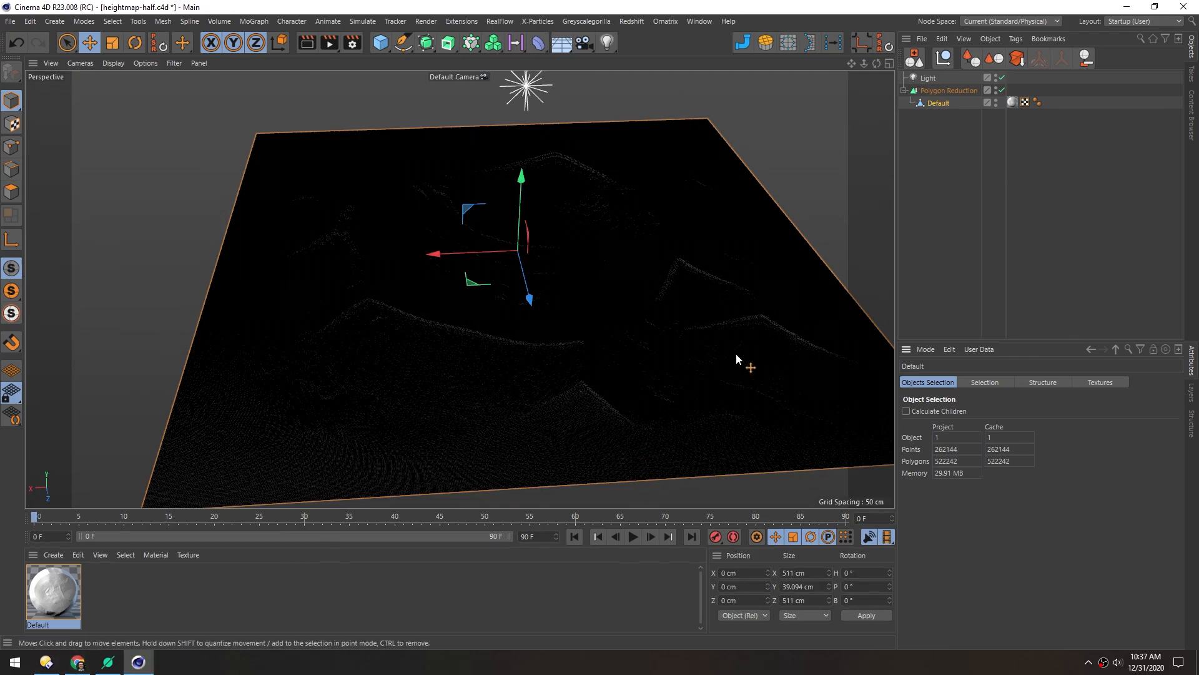
# Step: Bring up the Polygon Reduction settings and examine the reduced mesh around the terrain's edges and crater slopes
pyautogui.click(935, 92)
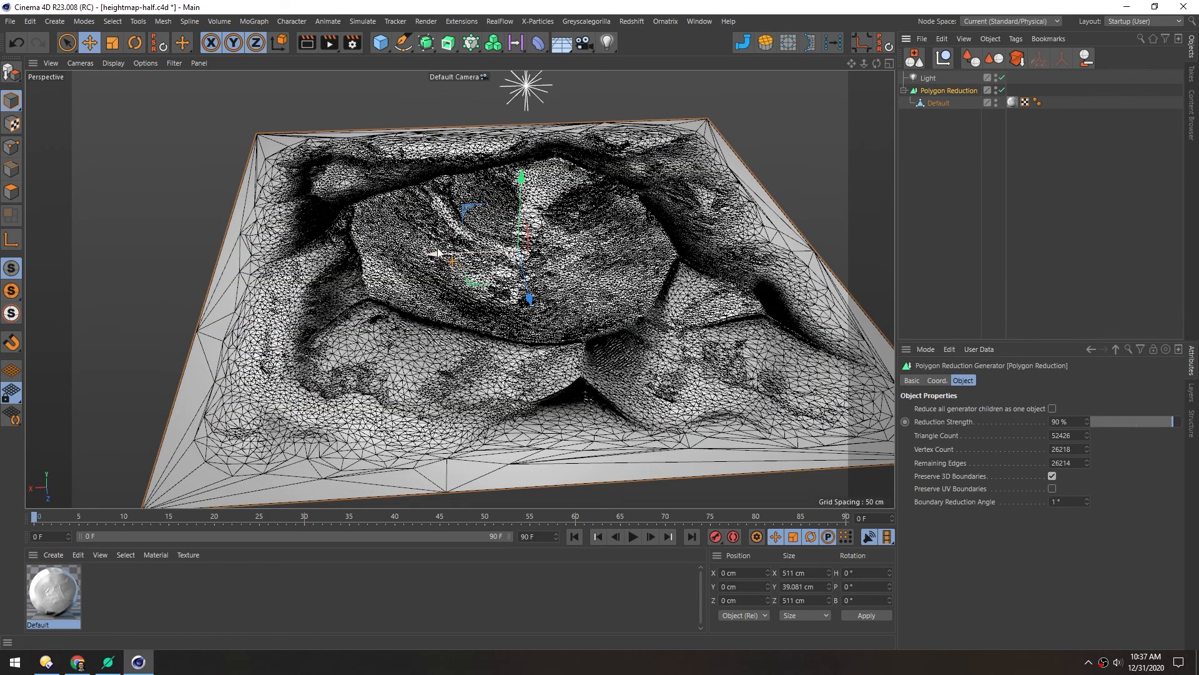
pyautogui.keyDown('alt'); pyautogui.moveTo(444, 259); pyautogui.dragTo(474, 265); pyautogui.keyUp('alt')
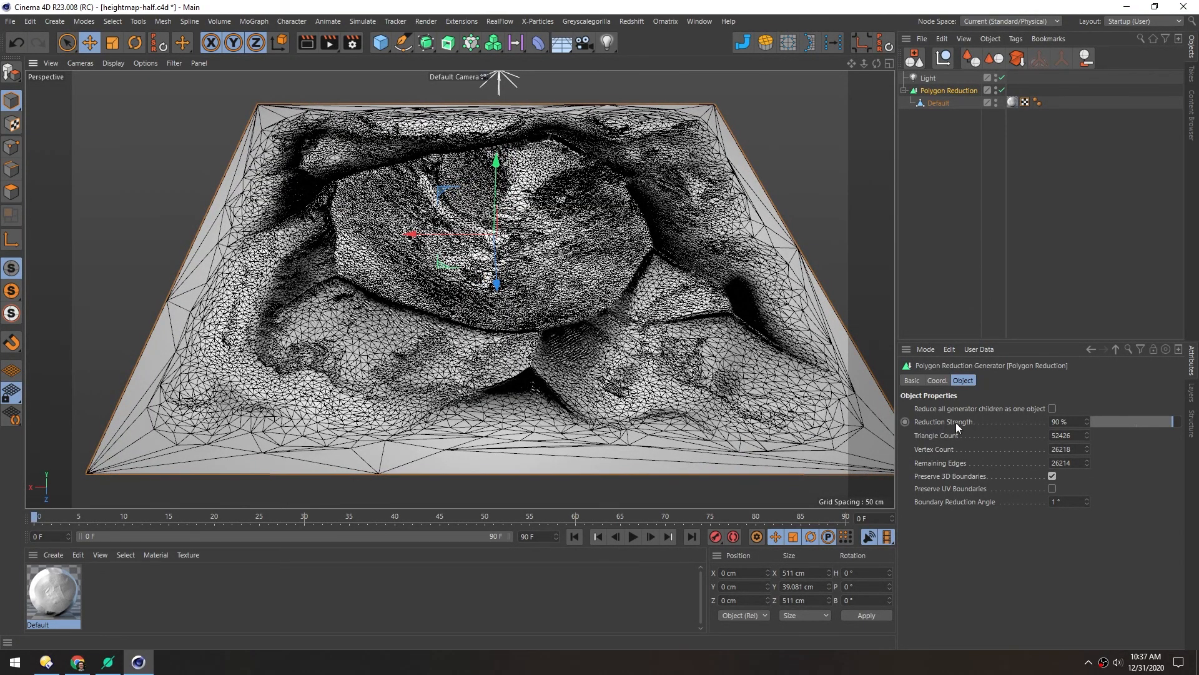
pyautogui.keyDown('alt'); pyautogui.moveTo(346, 278); pyautogui.dragTo(429, 449, button='right'); pyautogui.keyUp('alt')
pyautogui.keyDown('alt'); pyautogui.moveTo(430, 450); pyautogui.dragTo(498, 332, button='middle'); pyautogui.keyUp('alt')
pyautogui.keyDown('alt'); pyautogui.moveTo(498, 332); pyautogui.dragTo(287, 367); pyautogui.keyUp('alt')
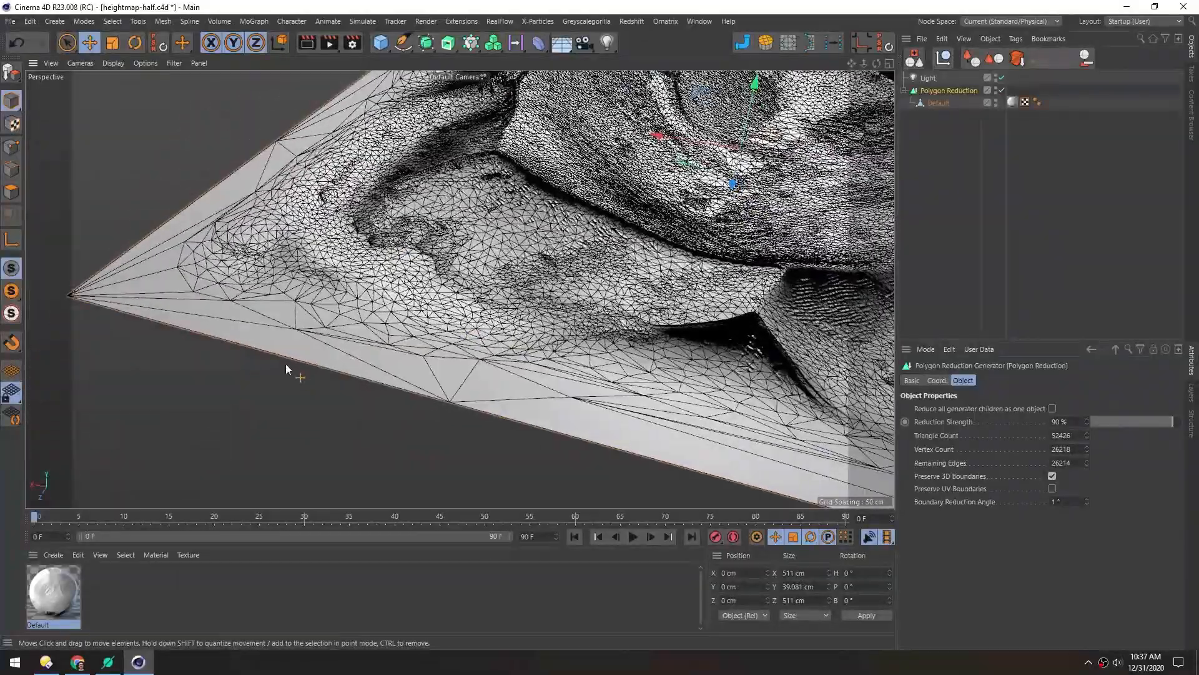
pyautogui.keyDown('alt'); pyautogui.moveTo(239, 274); pyautogui.dragTo(266, 318, button='middle'); pyautogui.keyUp('alt')
pyautogui.keyDown('alt'); pyautogui.moveTo(266, 318); pyautogui.dragTo(319, 328); pyautogui.keyUp('alt')
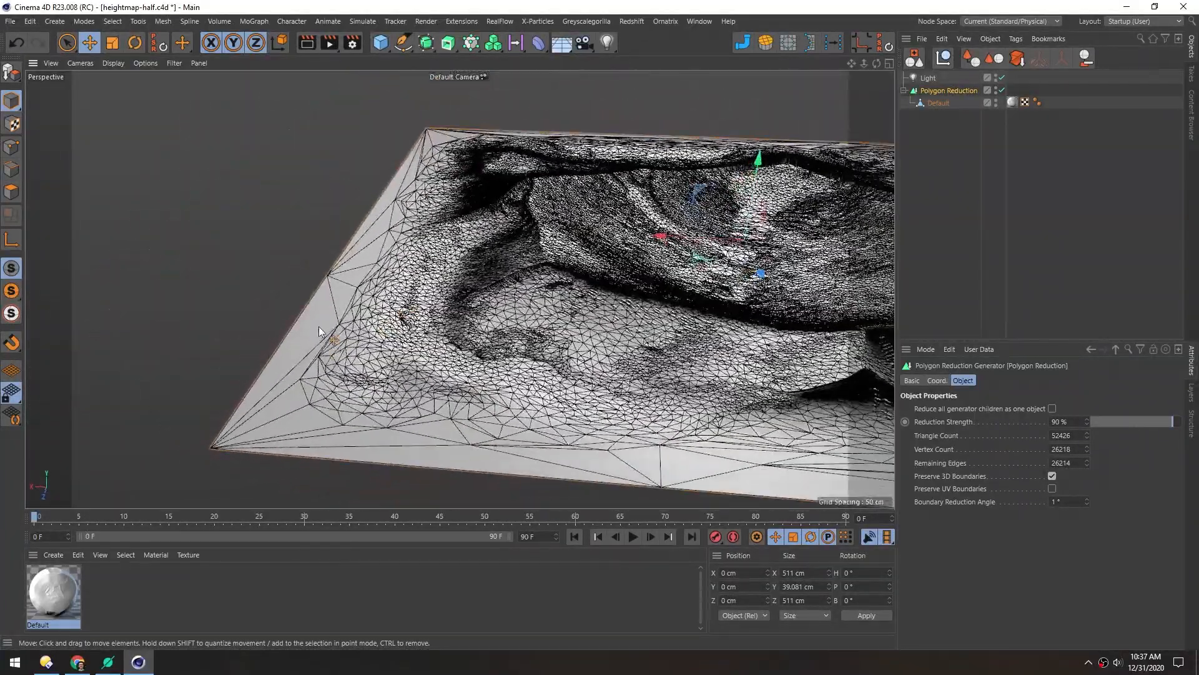
pyautogui.moveTo(338, 369)
pyautogui.keyDown('alt'); pyautogui.mouseDown()
pyautogui.moveTo(372, 291)
pyautogui.moveTo(351, 358)
pyautogui.mouseUp(); pyautogui.keyUp('alt')
pyautogui.keyDown('alt'); pyautogui.moveTo(831, 332); pyautogui.dragTo(499, 324, button='middle'); pyautogui.keyUp('alt')
pyautogui.keyDown('alt'); pyautogui.moveTo(499, 325); pyautogui.dragTo(503, 350); pyautogui.keyUp('alt')
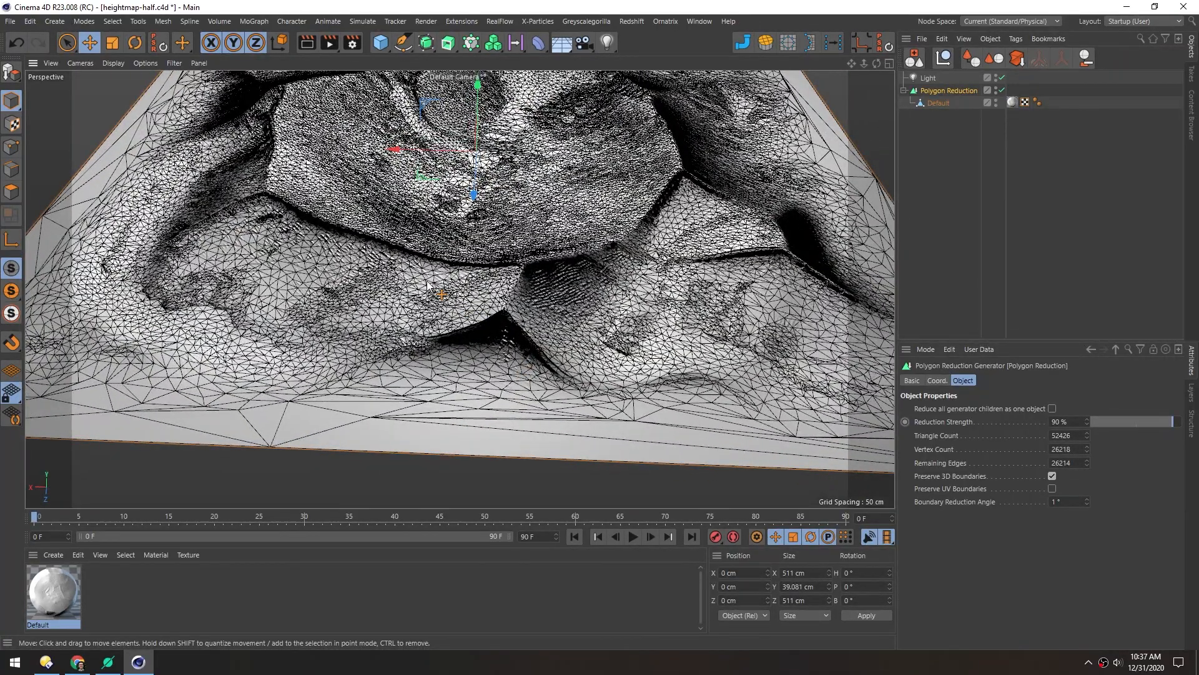
# Step: Switch the viewport to wireframe display and inspect the reduced triangles on the crater ridges and the whole terrain
pyautogui.press('n')
pyautogui.press('g')
pyautogui.keyDown('alt'); pyautogui.moveTo(374, 251); pyautogui.dragTo(390, 348, button='middle'); pyautogui.keyUp('alt')
pyautogui.keyDown('alt'); pyautogui.moveTo(397, 276); pyautogui.dragTo(385, 263); pyautogui.keyUp('alt')
pyautogui.keyDown('alt'); pyautogui.moveTo(701, 279); pyautogui.dragTo(820, 221, button='right'); pyautogui.keyUp('alt')
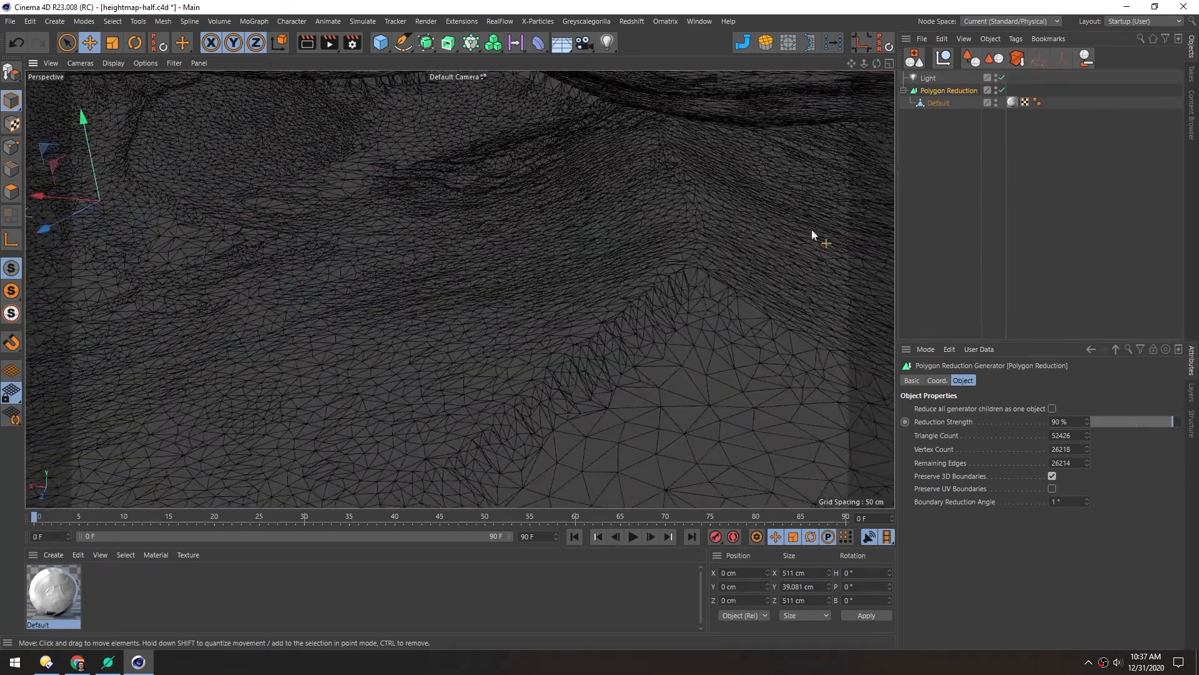
pyautogui.keyDown('alt'); pyautogui.moveTo(546, 250); pyautogui.dragTo(637, 280); pyautogui.keyUp('alt')
pyautogui.keyDown('alt'); pyautogui.moveTo(677, 270); pyautogui.dragTo(556, 318, button='right'); pyautogui.keyUp('alt')
pyautogui.keyDown('alt'); pyautogui.moveTo(312, 267); pyautogui.dragTo(376, 256, button='middle'); pyautogui.keyUp('alt')
pyautogui.keyDown('alt'); pyautogui.moveTo(376, 256); pyautogui.dragTo(380, 290); pyautogui.keyUp('alt')
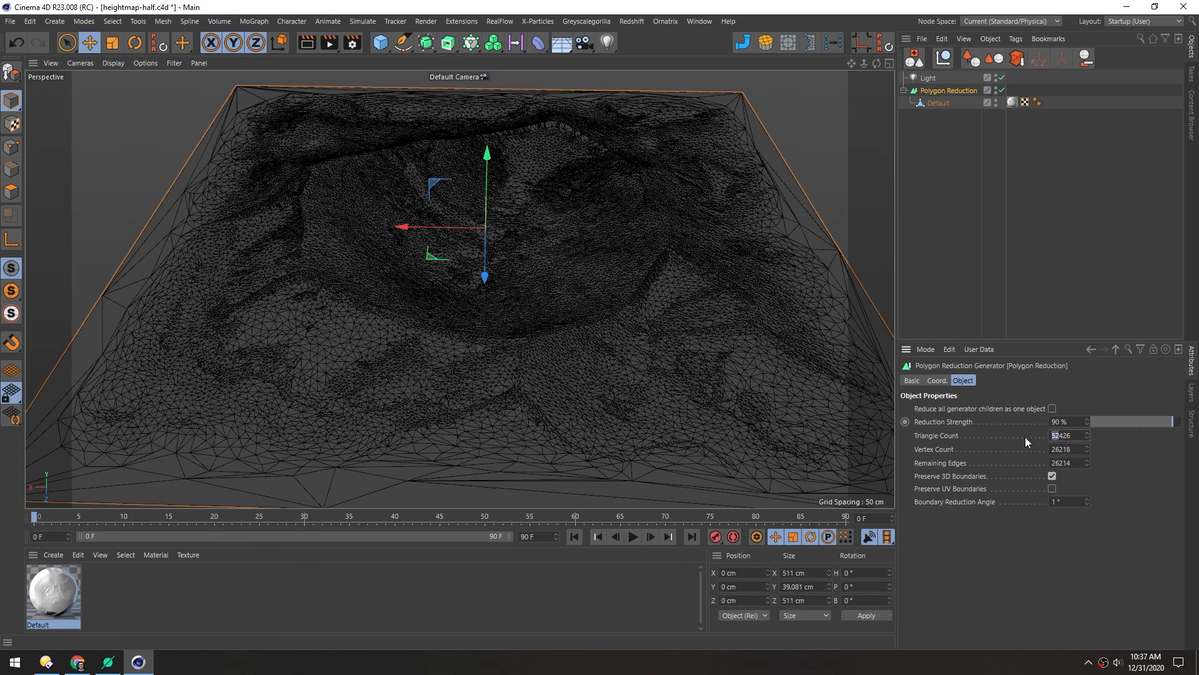
# Step: Lower the Polygon Reduction's Triangle Count to 10425
pyautogui.write('0')
pyautogui.press('Return')
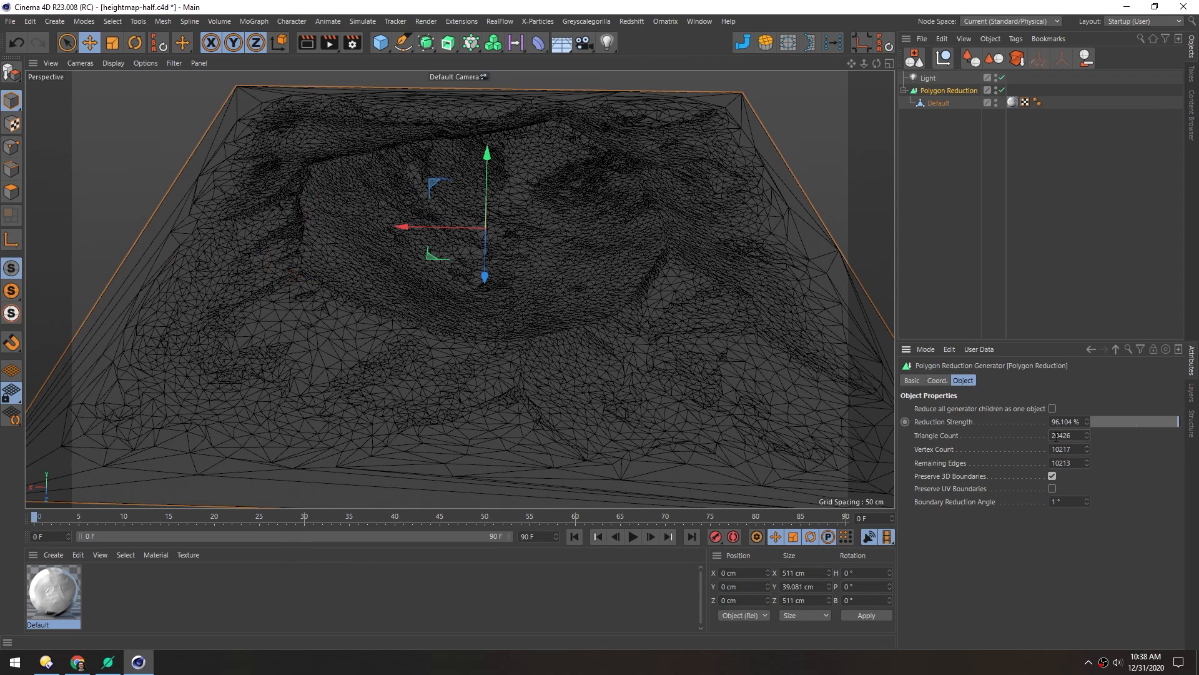
pyautogui.write('1')
pyautogui.press('Return')
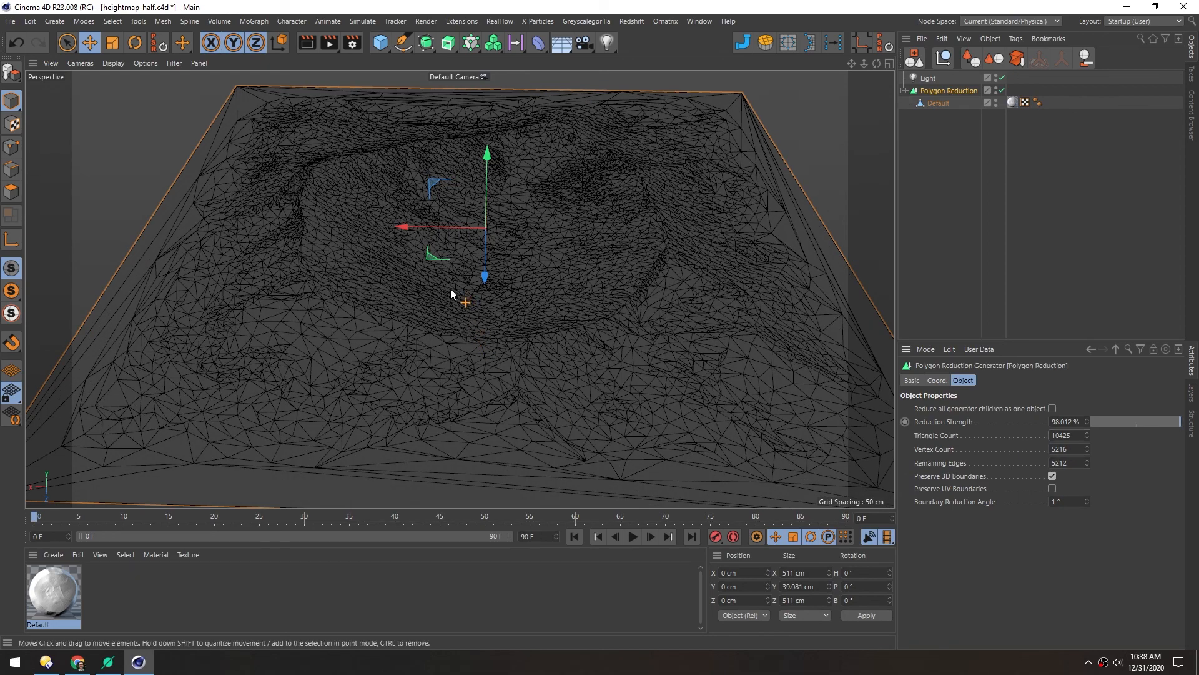
# Step: Create a polygon copy of the reduced terrain from the Polygon Reduction hierarchy with Current State to Object
pyautogui.middleClick(927, 93)
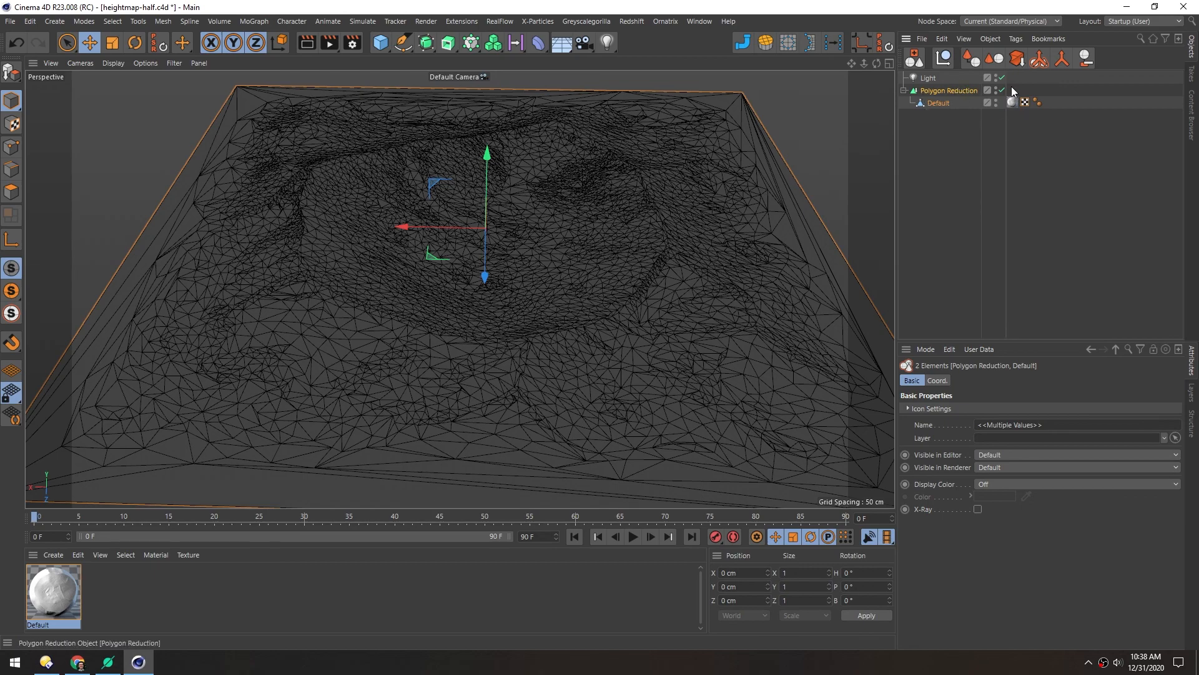
pyautogui.click(1039, 60)
pyautogui.click(921, 152)
# Step: Show the Project Info for the baked low-poly terrain to check its point and polygon counts
pyautogui.click(913, 92)
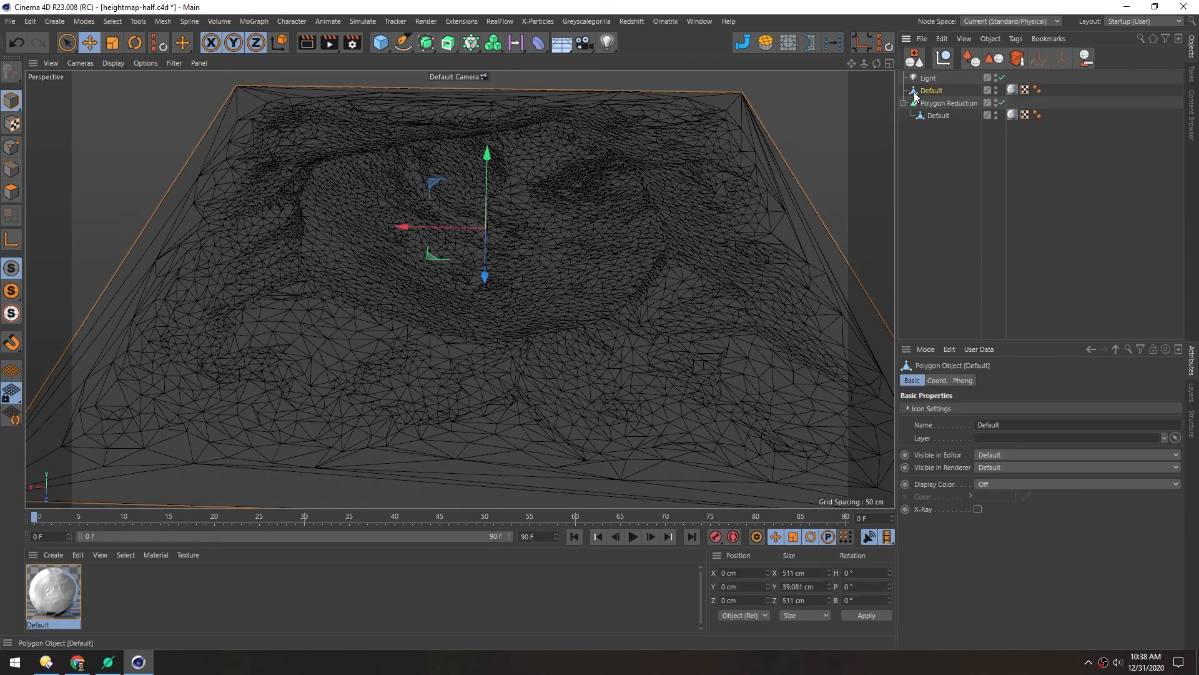
pyautogui.click(923, 349)
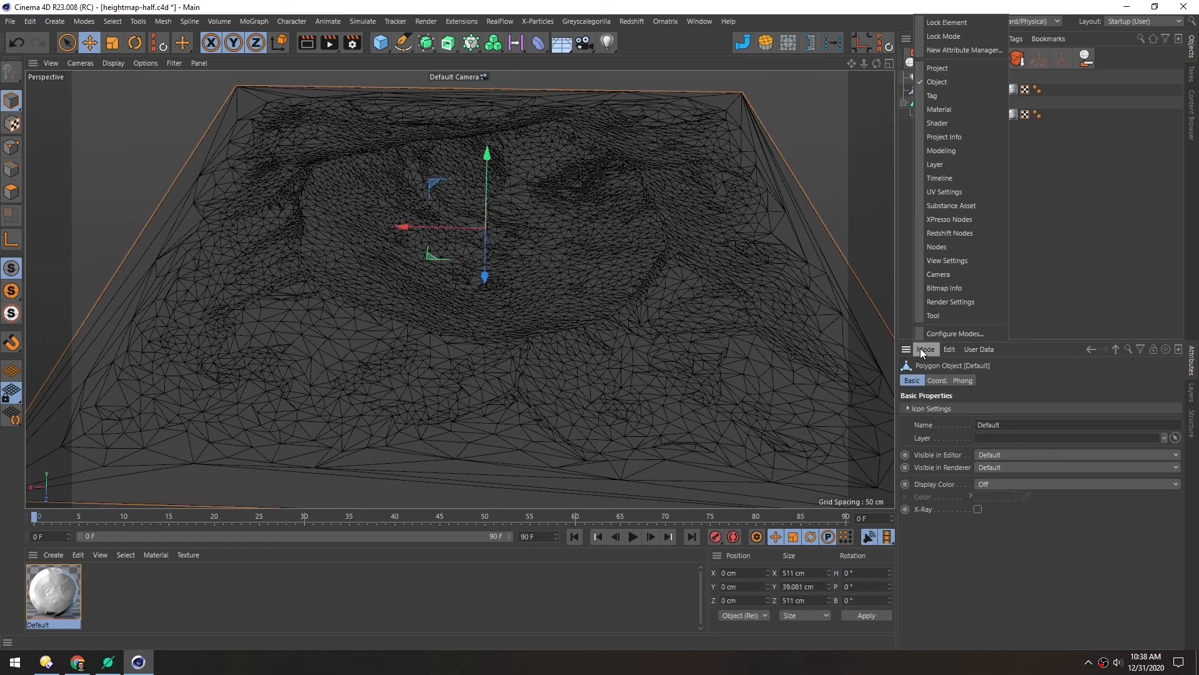
pyautogui.click(940, 137)
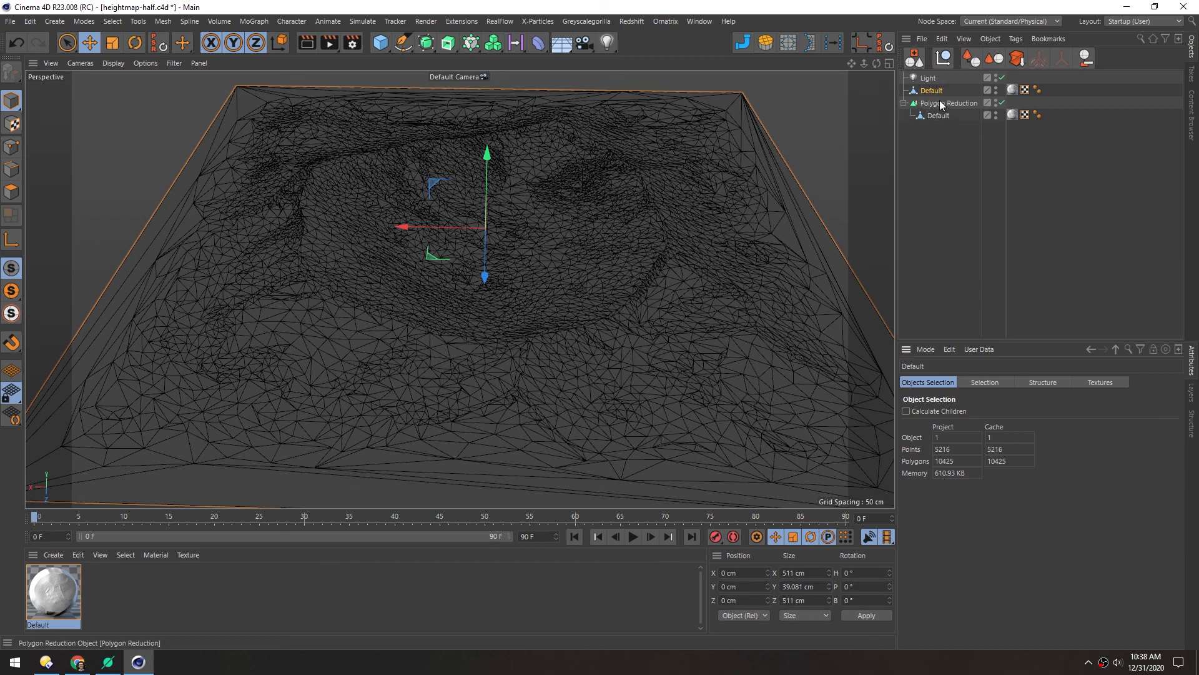
pyautogui.keyDown('alt'); pyautogui.moveTo(392, 254); pyautogui.dragTo(526, 181); pyautogui.keyUp('alt')
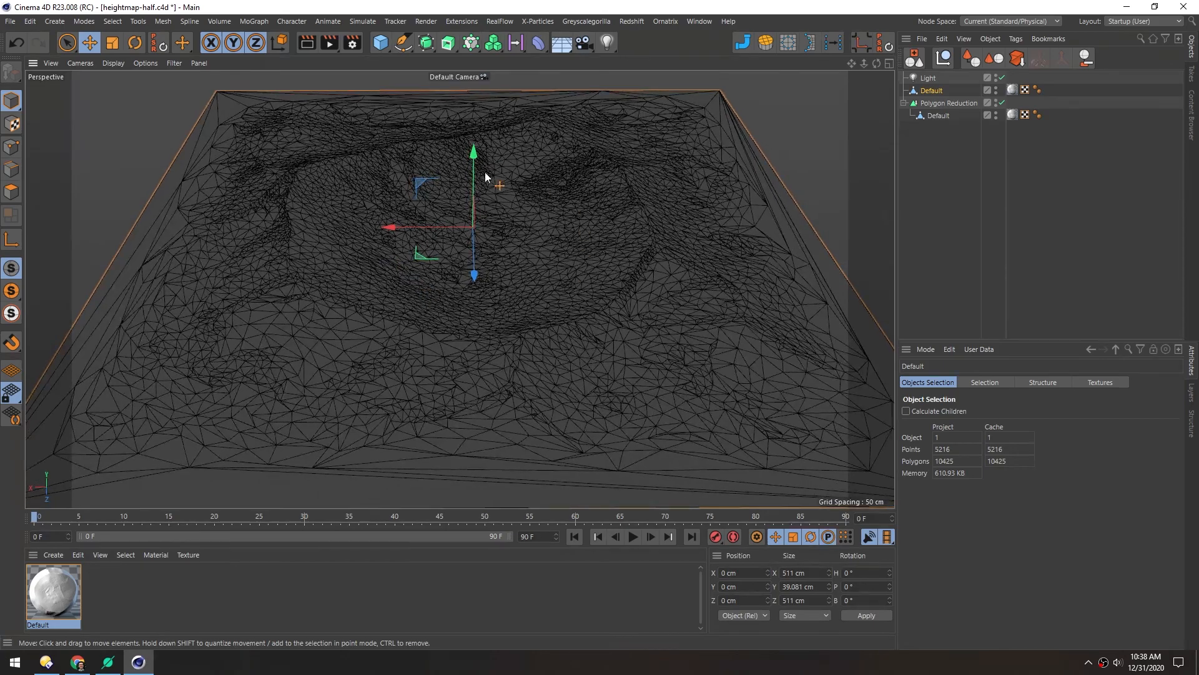
pyautogui.keyDown('alt'); pyautogui.moveTo(396, 265); pyautogui.dragTo(407, 270, button='middle'); pyautogui.keyUp('alt')
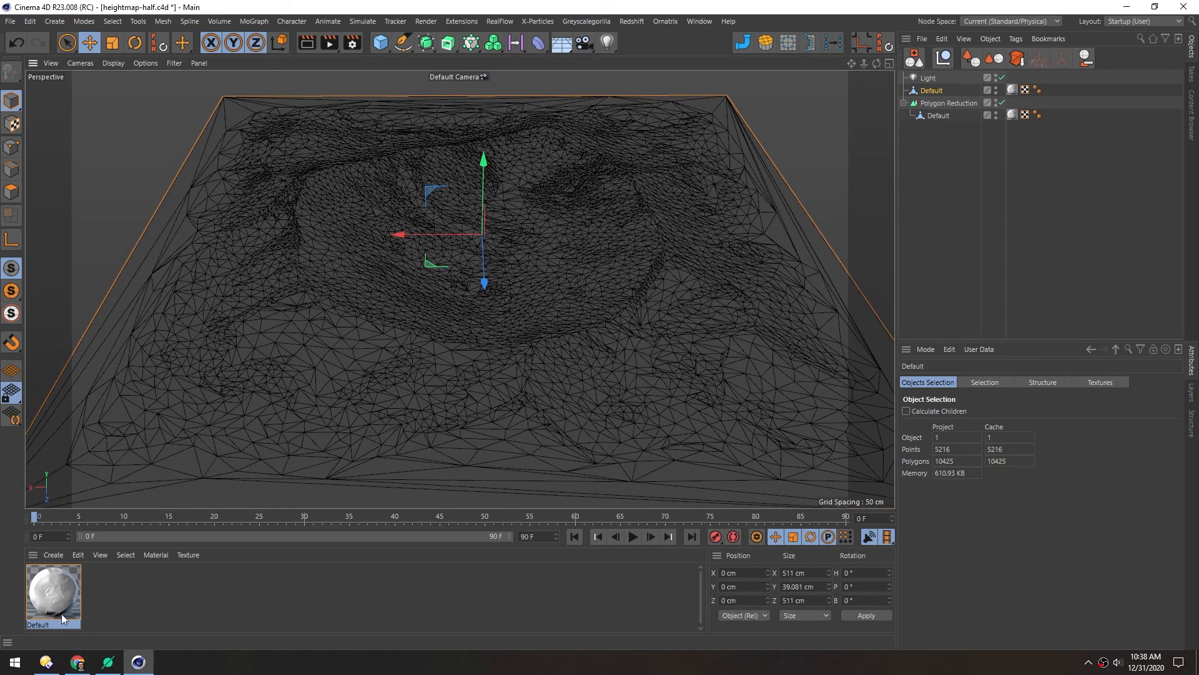
# Step: Return the viewport to plain Gouraud shading and view the baked terrain with its normal map material
pyautogui.press('n')
pyautogui.press('a')
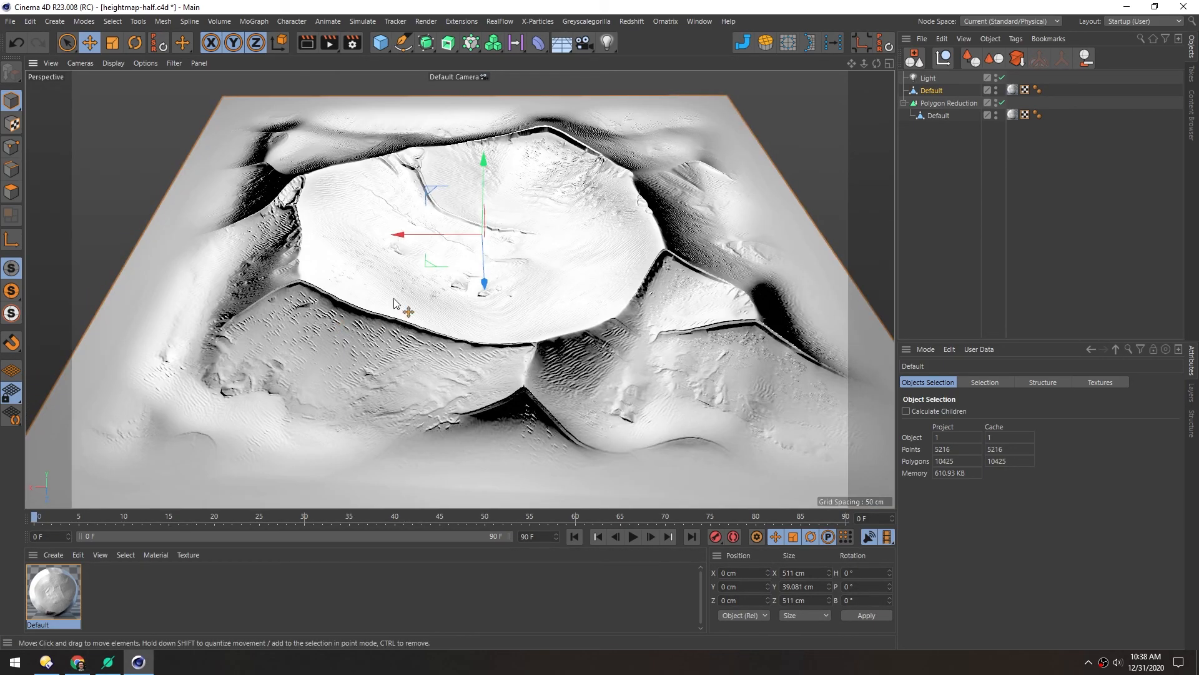
pyautogui.keyDown('alt'); pyautogui.moveTo(427, 231); pyautogui.dragTo(438, 233, button='middle'); pyautogui.keyUp('alt')
pyautogui.keyDown('alt'); pyautogui.moveTo(438, 233); pyautogui.dragTo(461, 278); pyautogui.keyUp('alt')
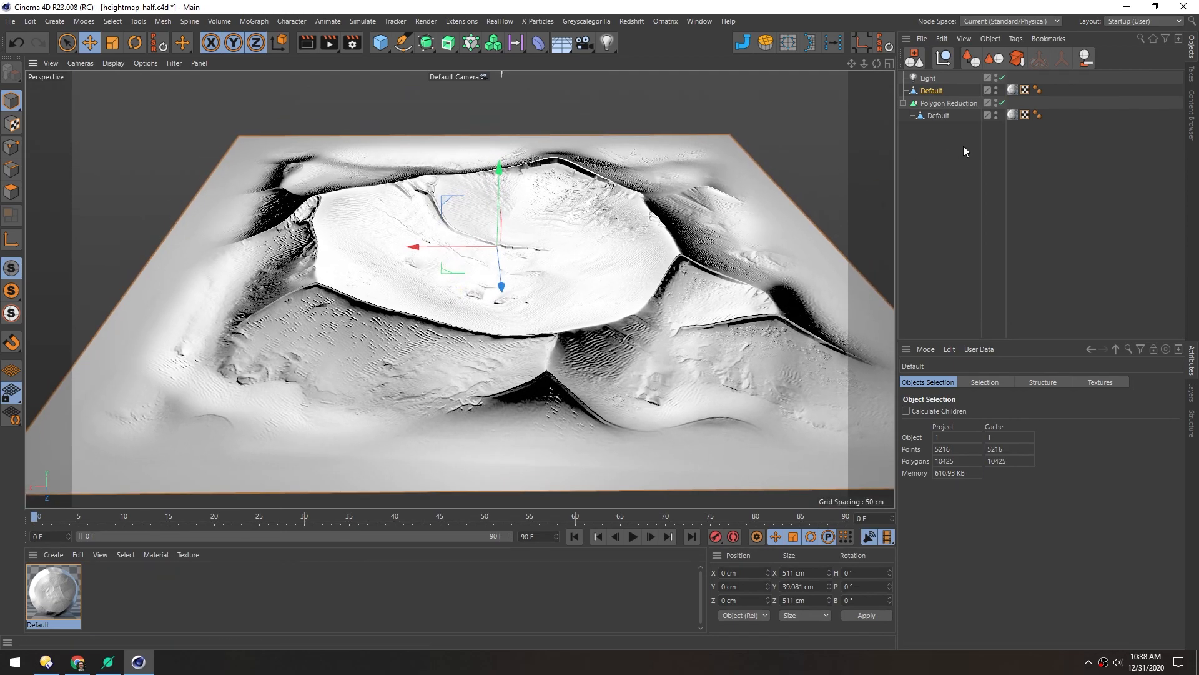
# Step: Disable the Polygon Reduction generator and move it with the original mesh along X to about -378 cm, beside the low-poly copy
pyautogui.click(942, 106)
pyautogui.scroll(-3, 744, 186)
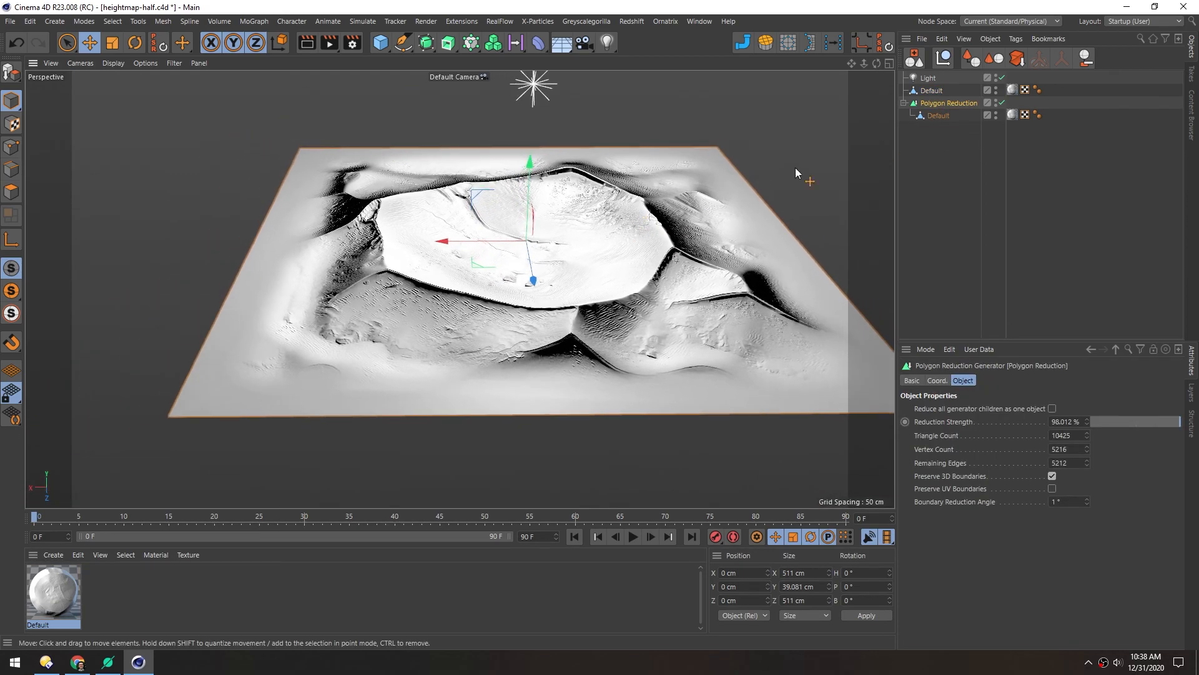
pyautogui.click(1002, 102)
pyautogui.keyDown('alt'); pyautogui.moveTo(448, 244); pyautogui.dragTo(315, 287, button='middle'); pyautogui.keyUp('alt')
pyautogui.moveTo(314, 287); pyautogui.dragTo(729, 285)
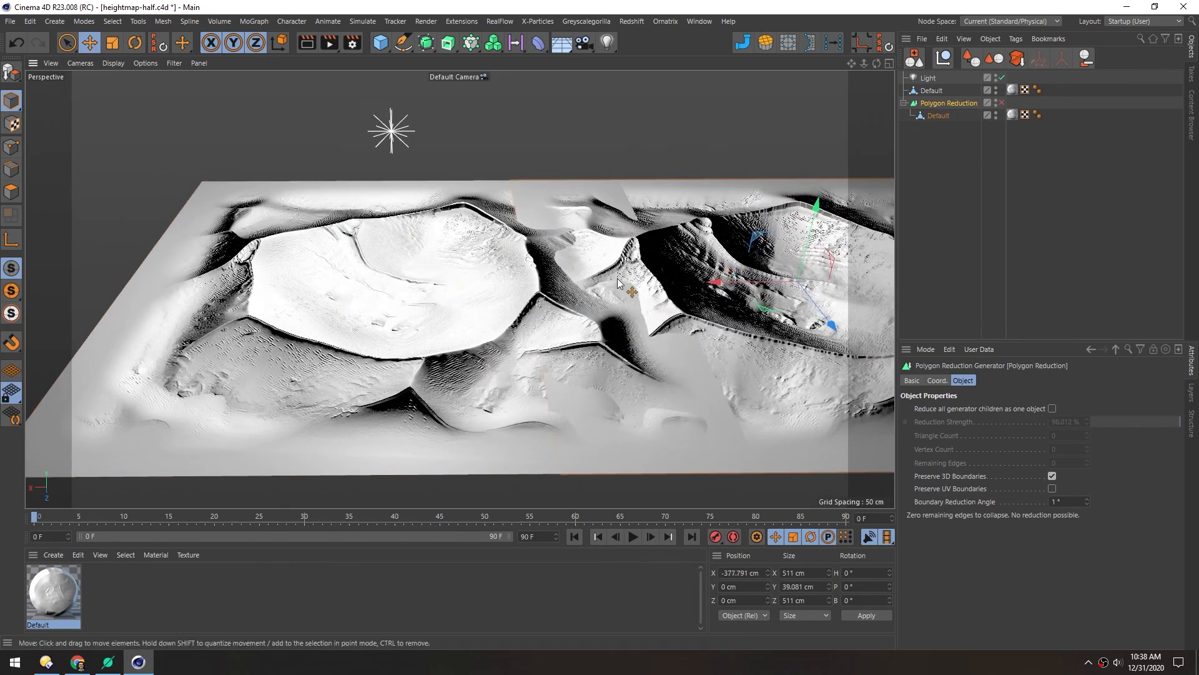
# Step: Move the disabled Polygon Reduction generator with the original mesh further along X to about -518 cm, clear of the low-poly terrain, and deselect it
pyautogui.keyDown('alt'); pyautogui.moveTo(729, 284); pyautogui.dragTo(492, 270, button='middle'); pyautogui.keyUp('alt')
pyautogui.moveTo(491, 270); pyautogui.dragTo(647, 272)
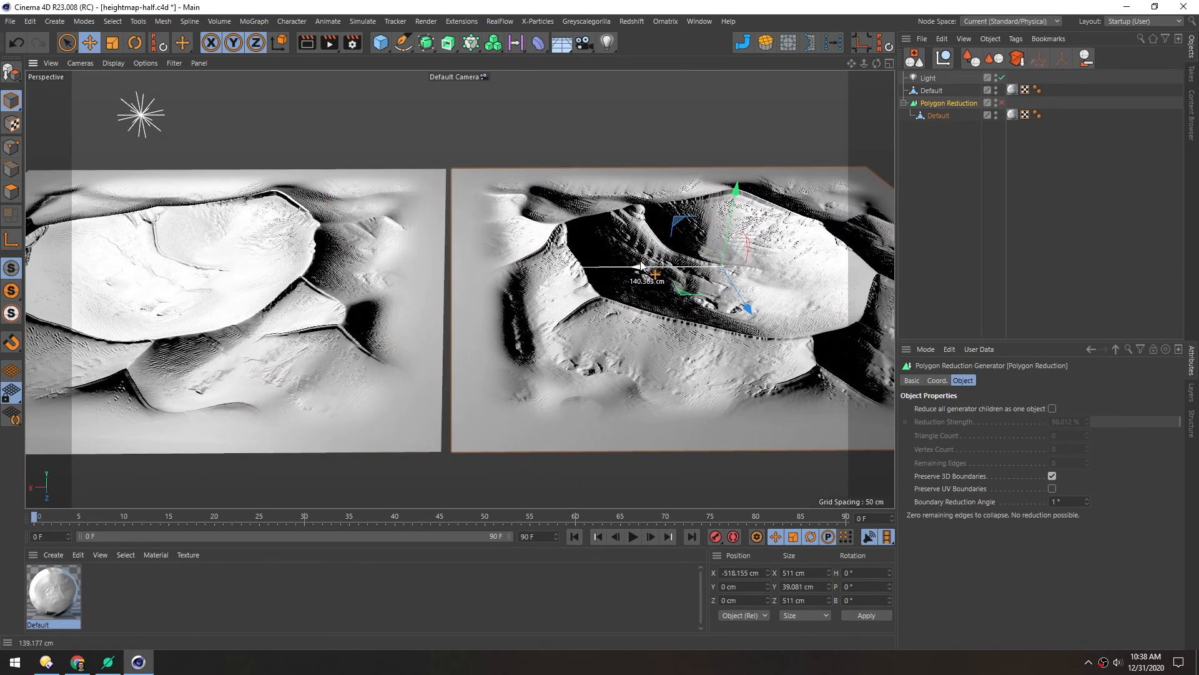
pyautogui.click(460, 133)
pyautogui.keyDown('alt'); pyautogui.moveTo(509, 243); pyautogui.dragTo(521, 248); pyautogui.keyUp('alt')
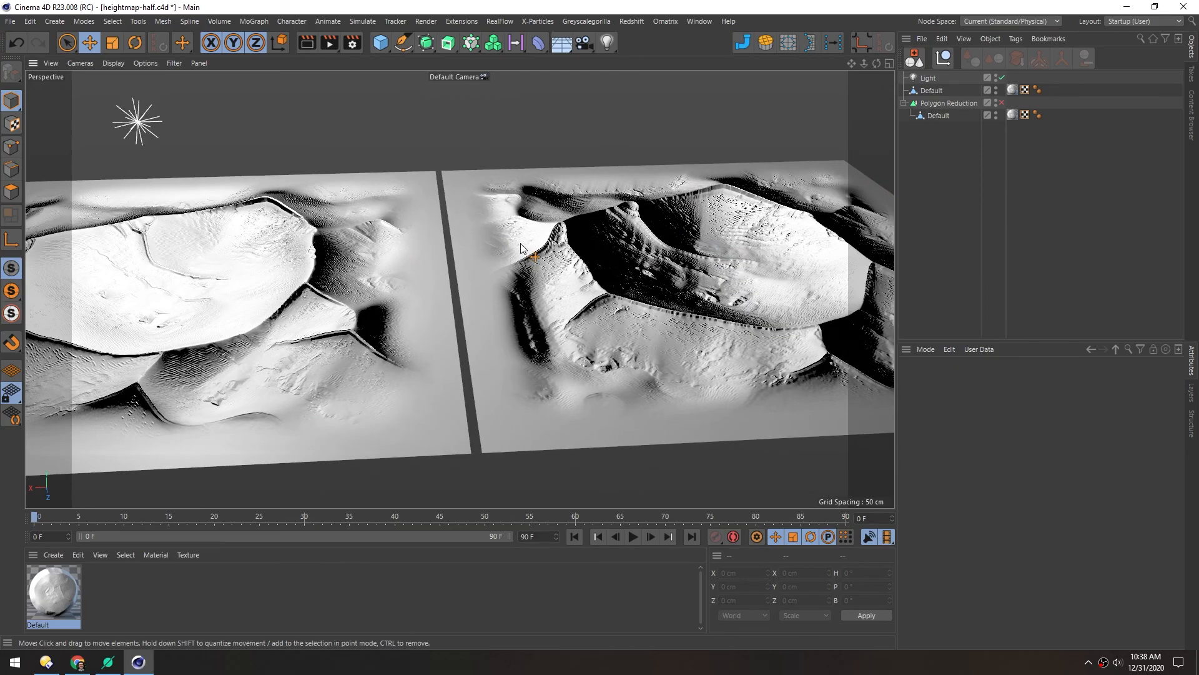
# Step: Show Gouraud shading with lines and compare the mesh density of the low-poly and original terrains along their adjoining edges
pyautogui.press('n')
pyautogui.press('b')
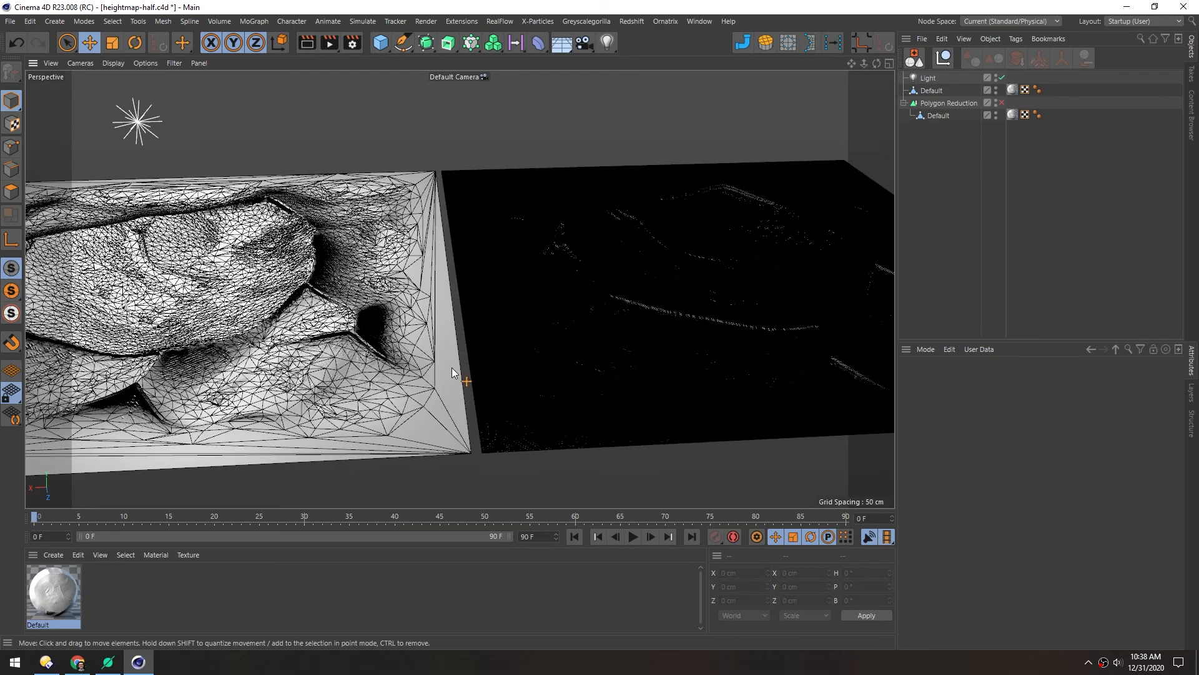
pyautogui.keyDown('alt'); pyautogui.moveTo(452, 365); pyautogui.dragTo(464, 335); pyautogui.keyUp('alt')
pyautogui.keyDown('alt'); pyautogui.moveTo(463, 335); pyautogui.dragTo(653, 275, button='right'); pyautogui.keyUp('alt')
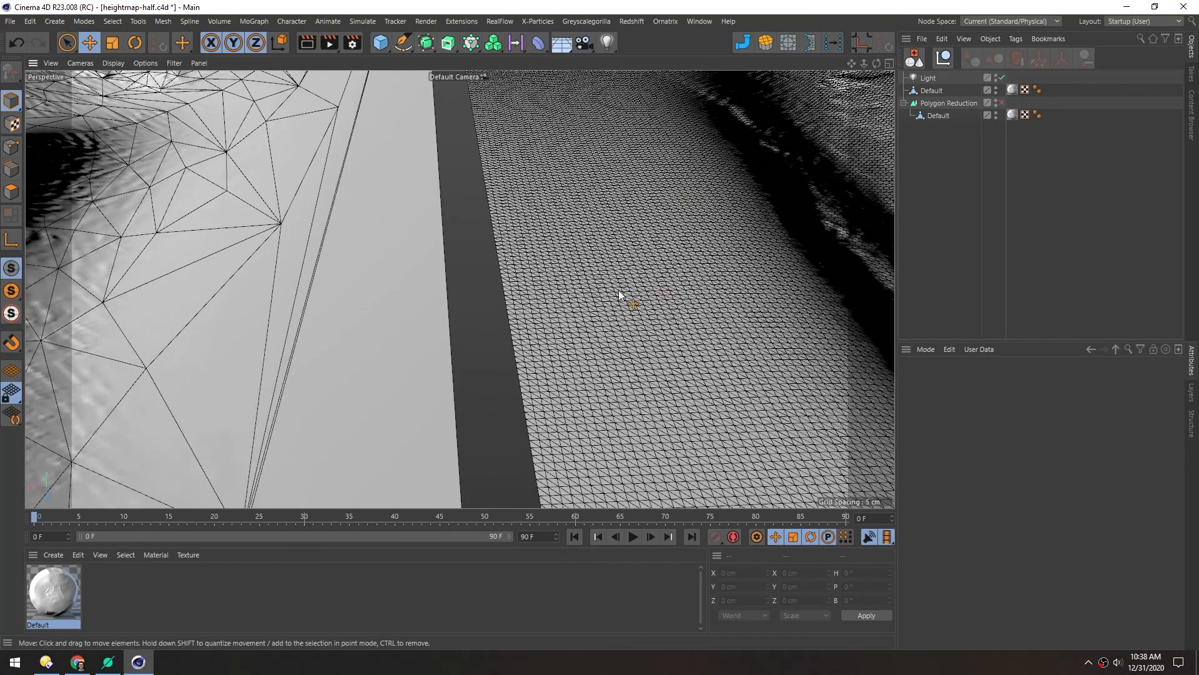
pyautogui.keyDown('alt'); pyautogui.moveTo(529, 259); pyautogui.dragTo(418, 278, button='right'); pyautogui.keyUp('alt')
# Step: Return to plain Gouraud shading and examine the low-poly terrain's ridges and normal-mapped sand ripples from close up and from a distance
pyautogui.press('n')
pyautogui.press('a')
pyautogui.moveTo(407, 240)
pyautogui.keyDown('alt'); pyautogui.mouseDown()
pyautogui.moveTo(444, 265)
pyautogui.moveTo(438, 236)
pyautogui.moveTo(444, 268)
pyautogui.moveTo(409, 235)
pyautogui.moveTo(403, 198)
pyautogui.moveTo(455, 241)
pyautogui.moveTo(419, 238)
pyautogui.mouseUp(); pyautogui.keyUp('alt')
pyautogui.keyDown('alt'); pyautogui.moveTo(339, 243); pyautogui.dragTo(375, 257, button='middle'); pyautogui.keyUp('alt')
pyautogui.keyDown('alt'); pyautogui.moveTo(389, 245); pyautogui.dragTo(576, 204, button='right'); pyautogui.keyUp('alt')
pyautogui.keyDown('alt'); pyautogui.moveTo(451, 277); pyautogui.dragTo(537, 292); pyautogui.keyUp('alt')
pyautogui.keyDown('alt'); pyautogui.moveTo(432, 353); pyautogui.dragTo(439, 300); pyautogui.keyUp('alt')
pyautogui.keyDown('alt'); pyautogui.moveTo(439, 301); pyautogui.dragTo(347, 321, button='right'); pyautogui.keyUp('alt')
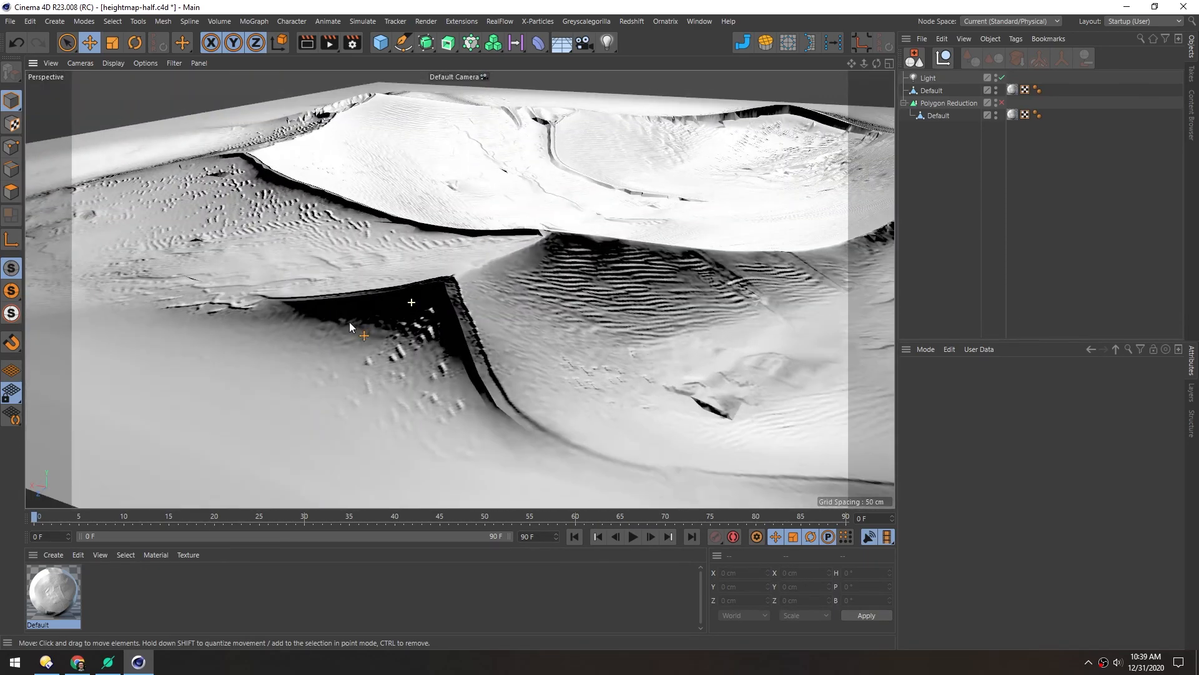
pyautogui.keyDown('alt'); pyautogui.moveTo(517, 191); pyautogui.dragTo(528, 299); pyautogui.keyUp('alt')
pyautogui.keyDown('alt'); pyautogui.moveTo(527, 298); pyautogui.dragTo(474, 308, button='right'); pyautogui.keyUp('alt')
pyautogui.keyDown('alt'); pyautogui.moveTo(475, 307); pyautogui.dragTo(531, 276); pyautogui.keyUp('alt')
pyautogui.keyDown('alt'); pyautogui.moveTo(530, 275); pyautogui.dragTo(447, 316, button='right'); pyautogui.keyUp('alt')
pyautogui.keyDown('alt'); pyautogui.moveTo(509, 291); pyautogui.dragTo(470, 289, button='middle'); pyautogui.keyUp('alt')
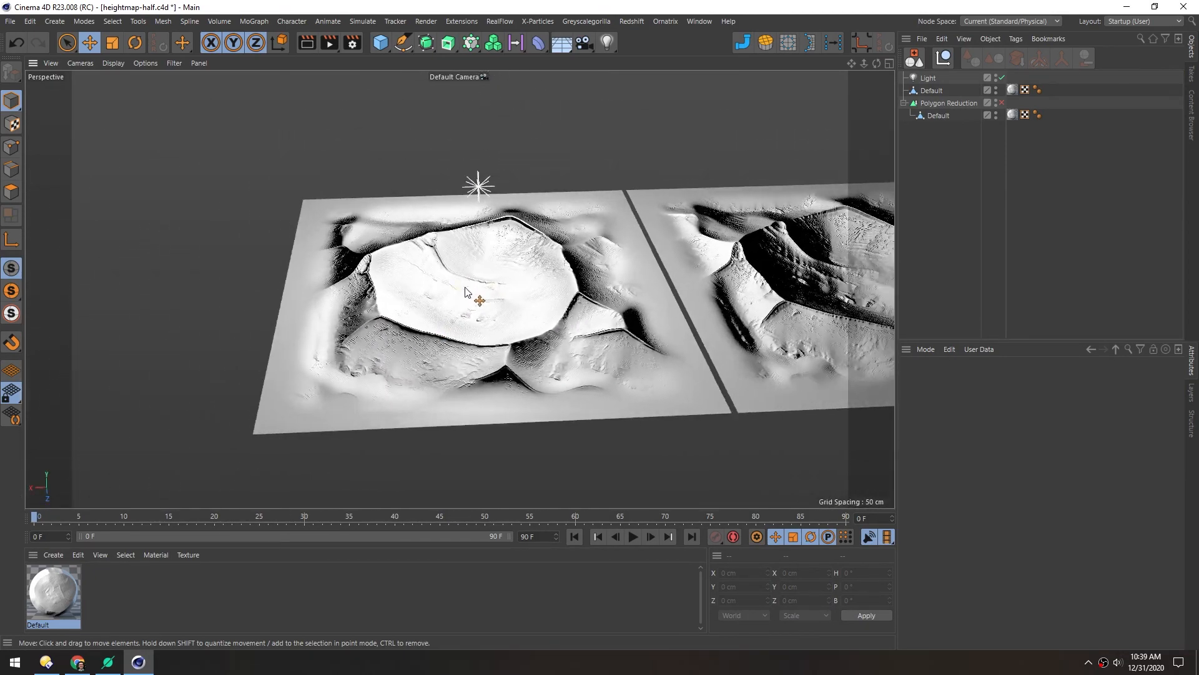
pyautogui.keyDown('alt'); pyautogui.moveTo(470, 290); pyautogui.dragTo(527, 261, button='right'); pyautogui.keyUp('alt')
pyautogui.keyDown('alt'); pyautogui.moveTo(460, 281); pyautogui.dragTo(466, 253); pyautogui.keyUp('alt')
pyautogui.moveTo(496, 300)
pyautogui.keyDown('alt'); pyautogui.mouseDown()
pyautogui.moveTo(616, 287)
pyautogui.moveTo(517, 299)
pyautogui.mouseUp(); pyautogui.keyUp('alt')
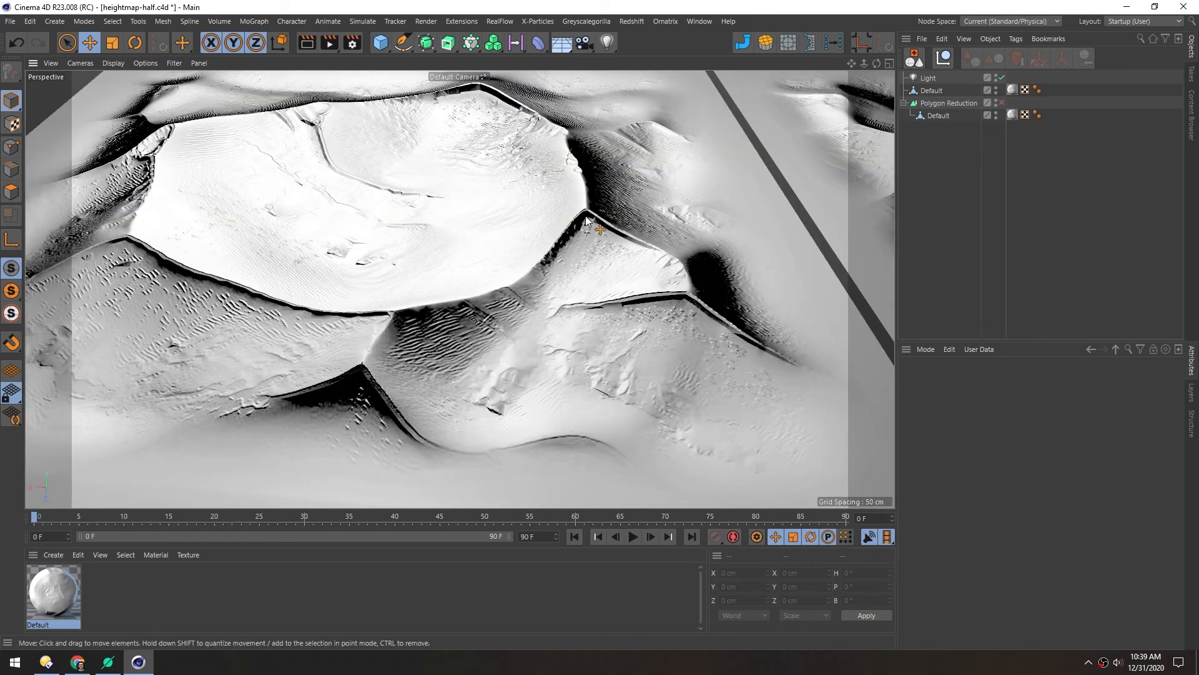
# Step: Examine the low-poly crater's sharp rim corner up close with its polygon lines shown over the Gouraud shading
pyautogui.keyDown('alt'); pyautogui.moveTo(586, 216); pyautogui.dragTo(725, 191, button='right'); pyautogui.keyUp('alt')
pyautogui.keyDown('alt'); pyautogui.moveTo(635, 223); pyautogui.dragTo(721, 214, button='right'); pyautogui.keyUp('alt')
pyautogui.moveTo(611, 245)
pyautogui.keyDown('alt'); pyautogui.mouseDown()
pyautogui.moveTo(590, 218)
pyautogui.moveTo(575, 245)
pyautogui.moveTo(601, 247)
pyautogui.mouseUp(); pyautogui.keyUp('alt')
pyautogui.press('n')
pyautogui.press('b')
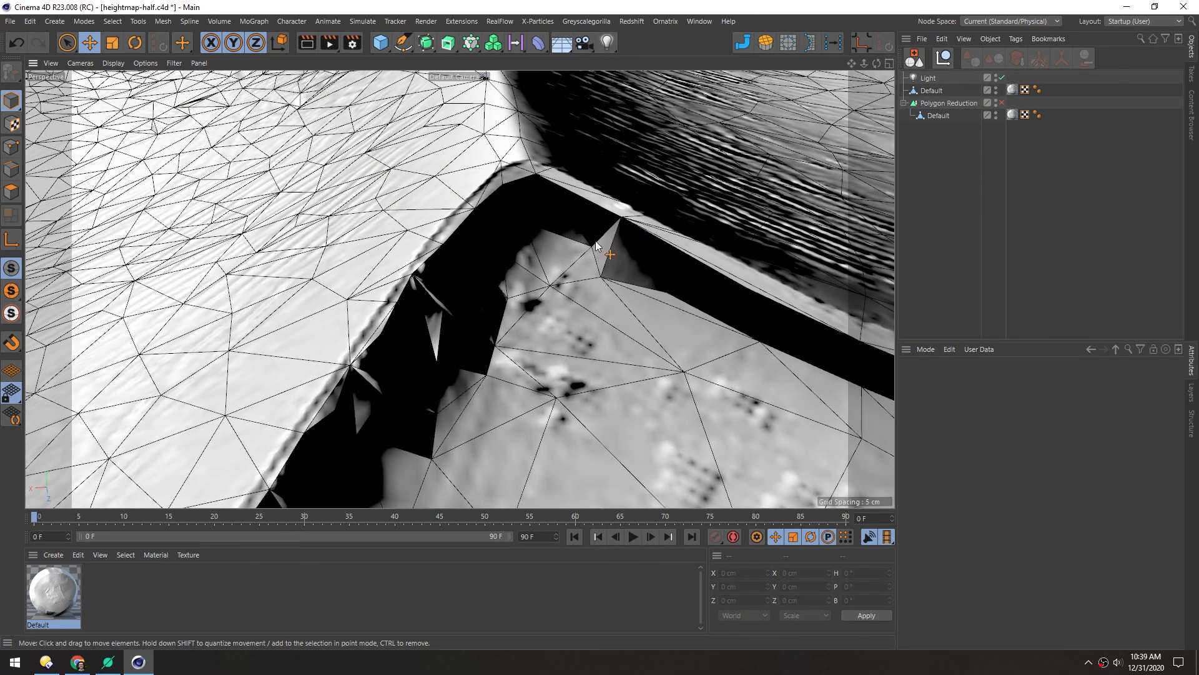
# Step: Hide the polygon lines again with plain Gouraud shading and view the whole low-poly crater terrain
pyautogui.press('n')
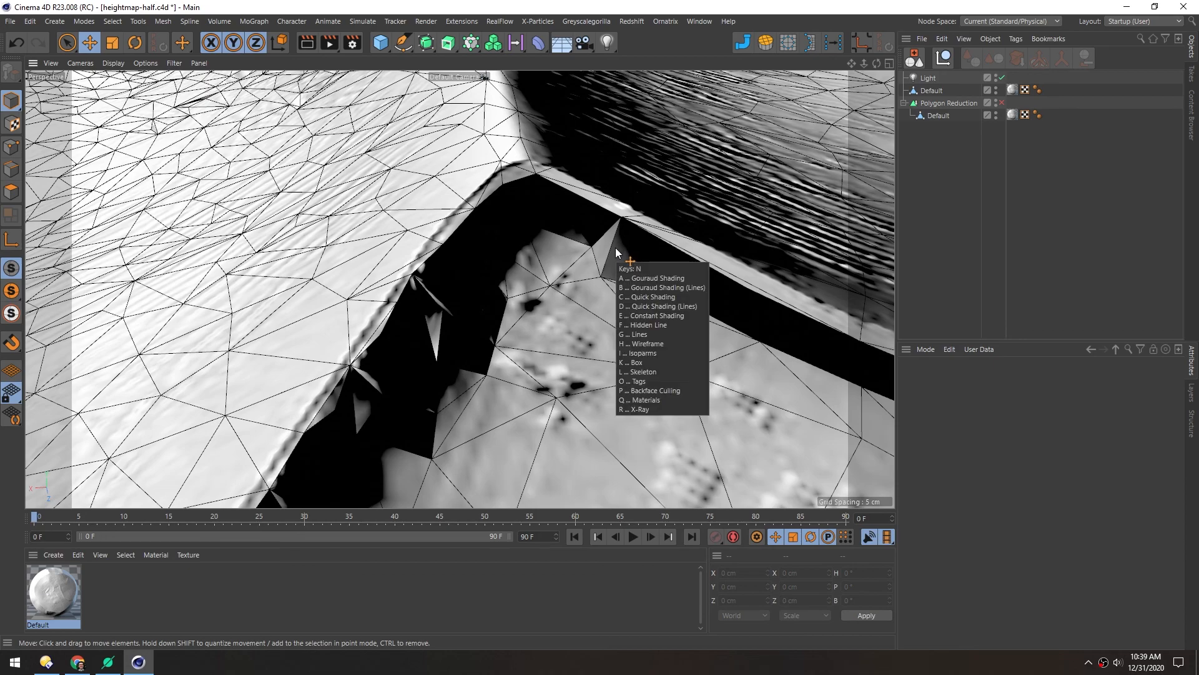
pyautogui.press('a')
pyautogui.scroll(-6, 546, 239)
pyautogui.keyDown('alt'); pyautogui.moveTo(485, 223); pyautogui.dragTo(507, 309); pyautogui.keyUp('alt')
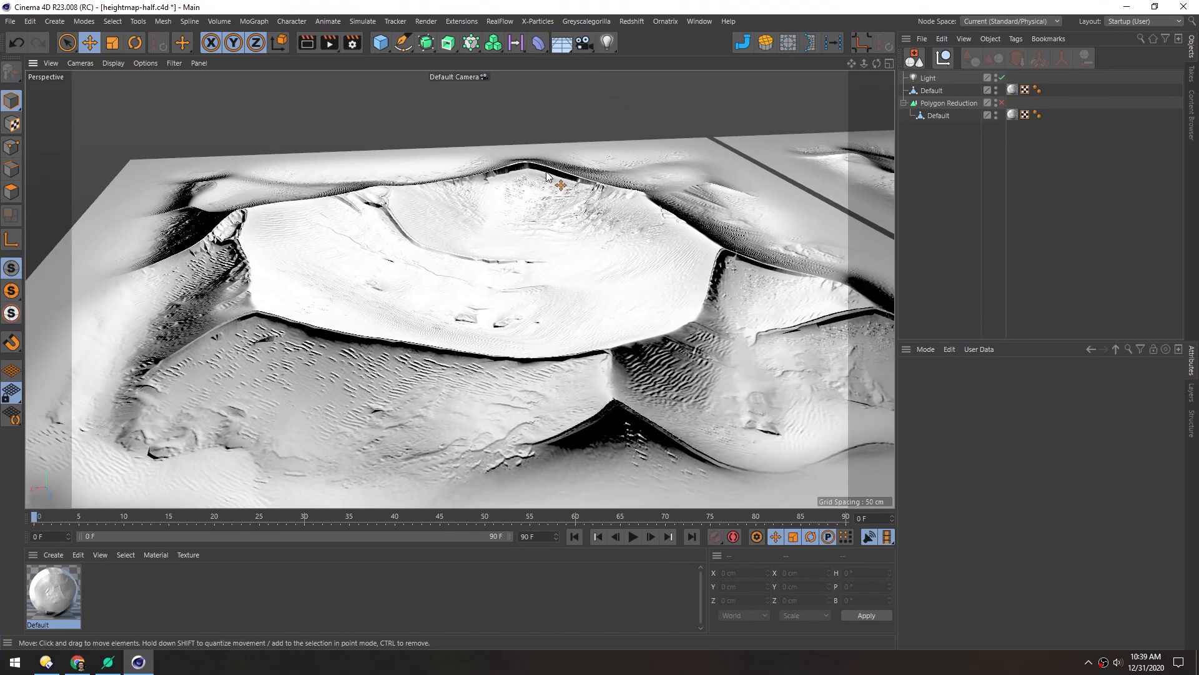
pyautogui.keyDown('alt'); pyautogui.moveTo(703, 261); pyautogui.dragTo(530, 268, button='right'); pyautogui.keyUp('alt')
pyautogui.keyDown('alt'); pyautogui.moveTo(530, 268); pyautogui.dragTo(464, 256, button='middle'); pyautogui.keyUp('alt')
pyautogui.keyDown('alt'); pyautogui.moveTo(464, 256); pyautogui.dragTo(454, 285); pyautogui.keyUp('alt')
pyautogui.keyDown('alt'); pyautogui.moveTo(422, 337); pyautogui.dragTo(446, 268, button='middle'); pyautogui.keyUp('alt')
pyautogui.keyDown('alt'); pyautogui.moveTo(497, 269); pyautogui.dragTo(471, 253); pyautogui.keyUp('alt')
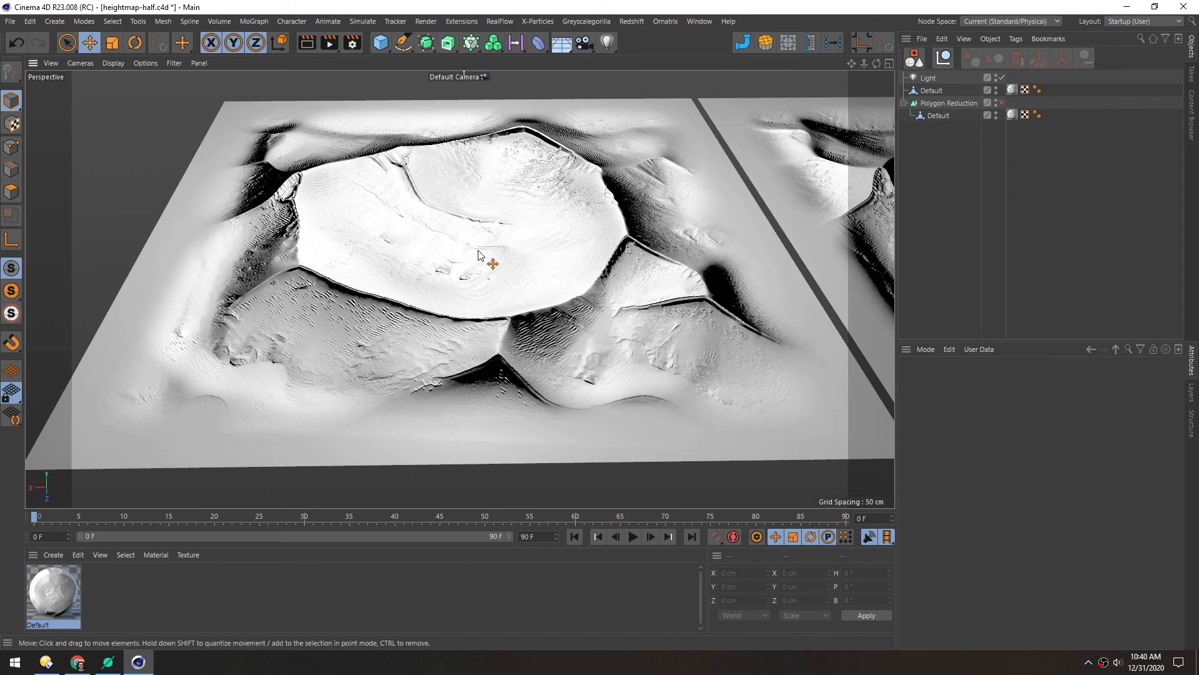
# Step: Rename the low-poly terrain object to sand-crater and its material to mat_sandCrater
pyautogui.doubleClick(931, 91)
pyautogui.write('sand-crater')
pyautogui.press('Return')
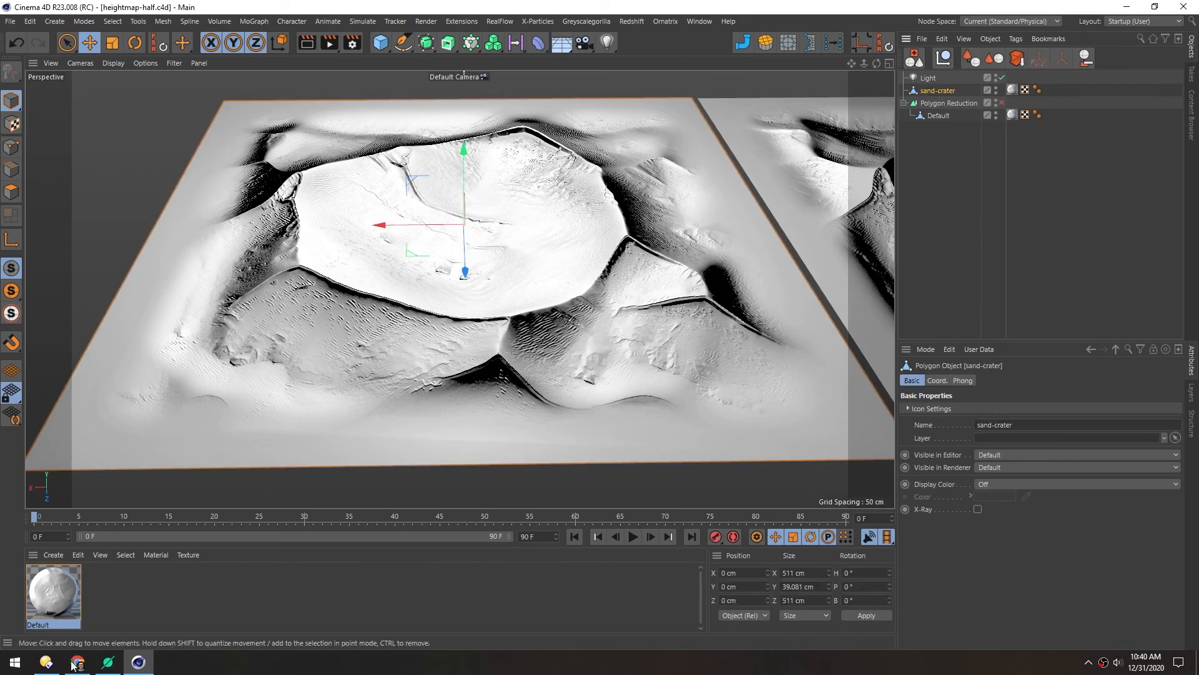
pyautogui.doubleClick(38, 624)
pyautogui.write('m')
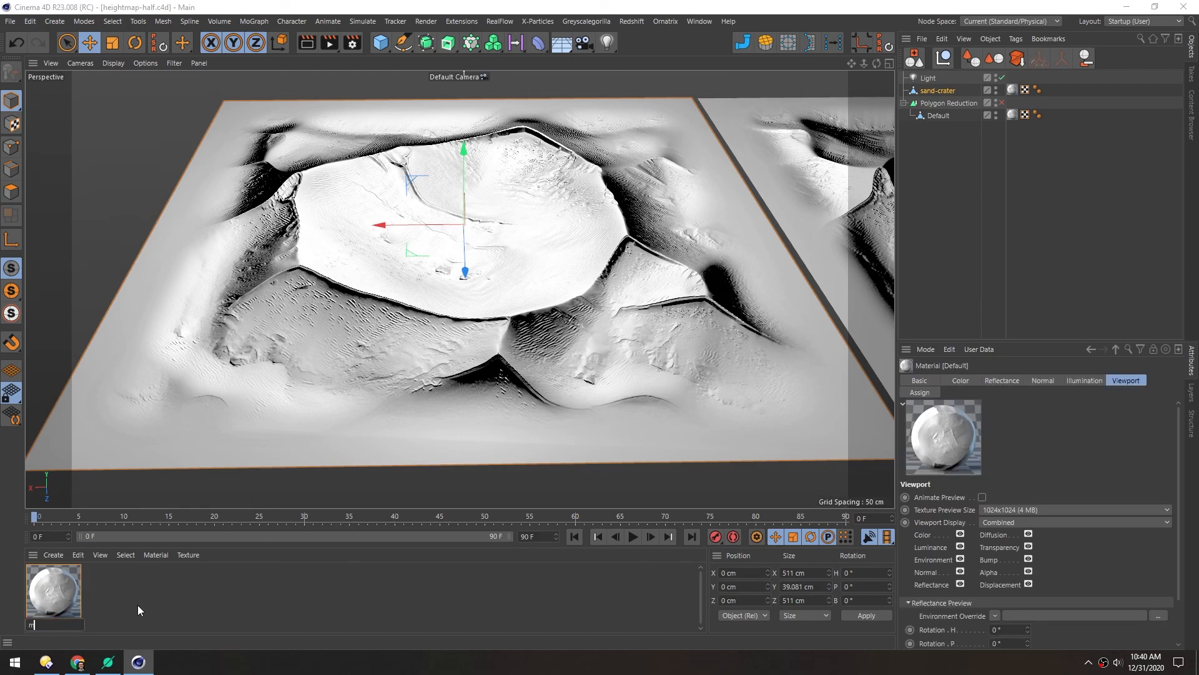
pyautogui.write('at_sandCrater')
pyautogui.press('Return')
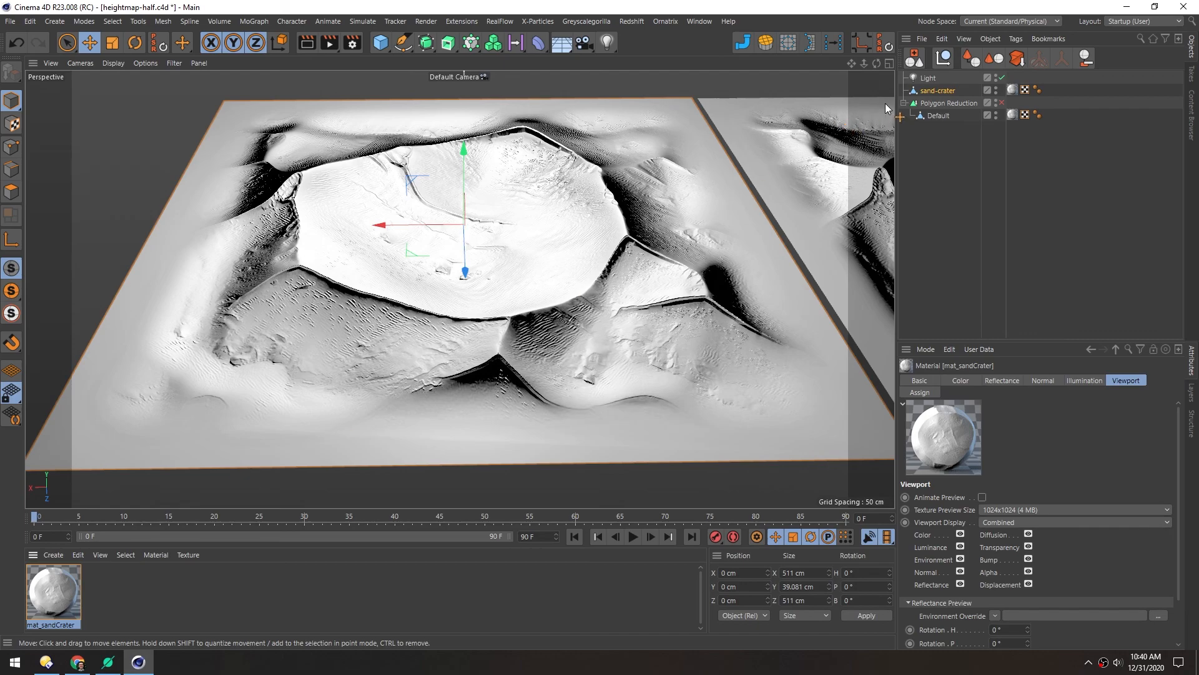
# Step: Export only the sand-crater object as FBX with the existing export settings, saving it as sandCrater_001 in the exports folder
pyautogui.click(912, 93)
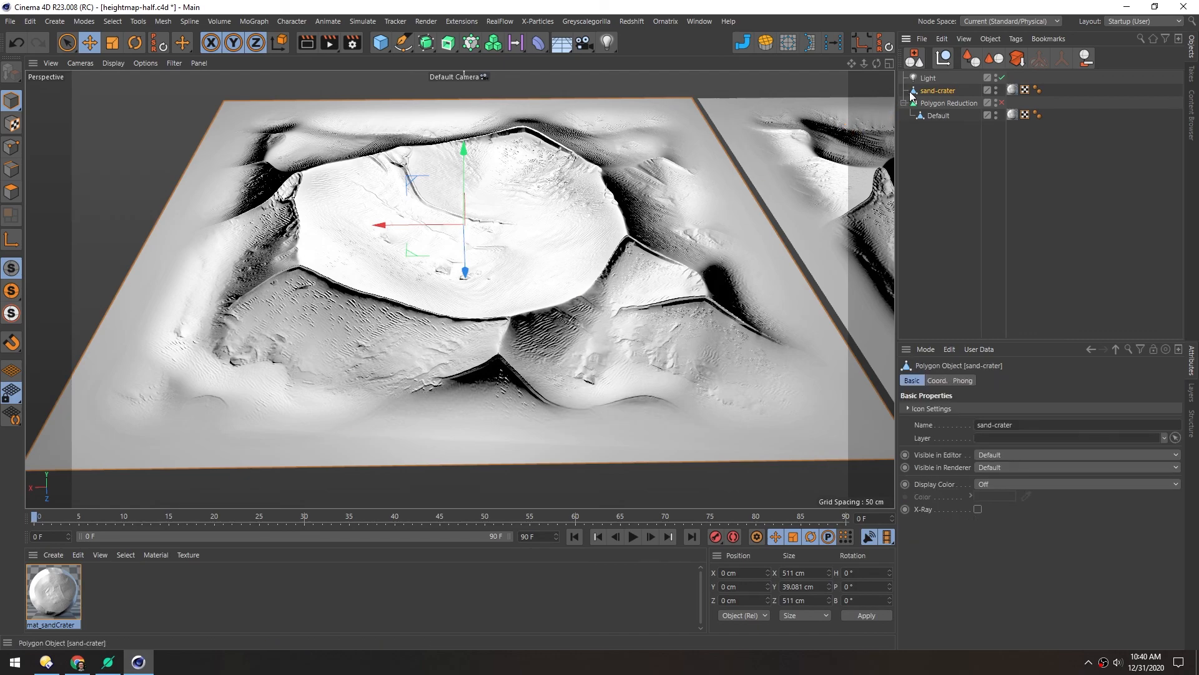
pyautogui.click(924, 38)
pyautogui.moveTo(1021, 89)
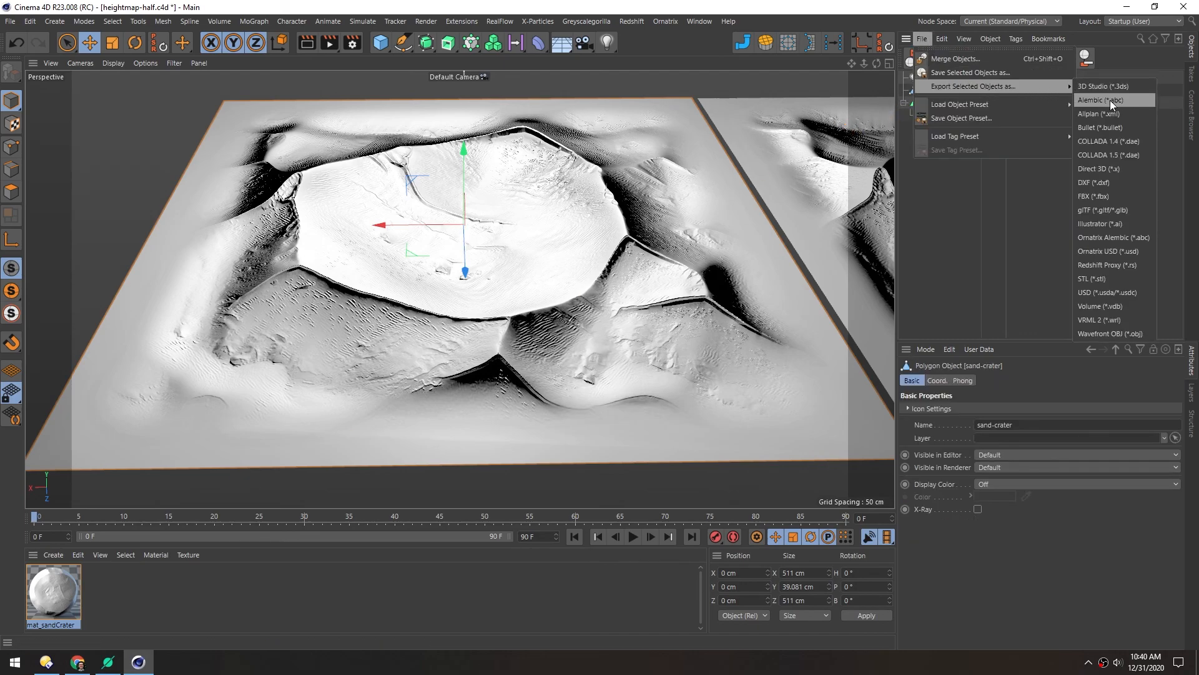
pyautogui.click(1106, 195)
pyautogui.moveTo(995, 42); pyautogui.dragTo(782, 127)
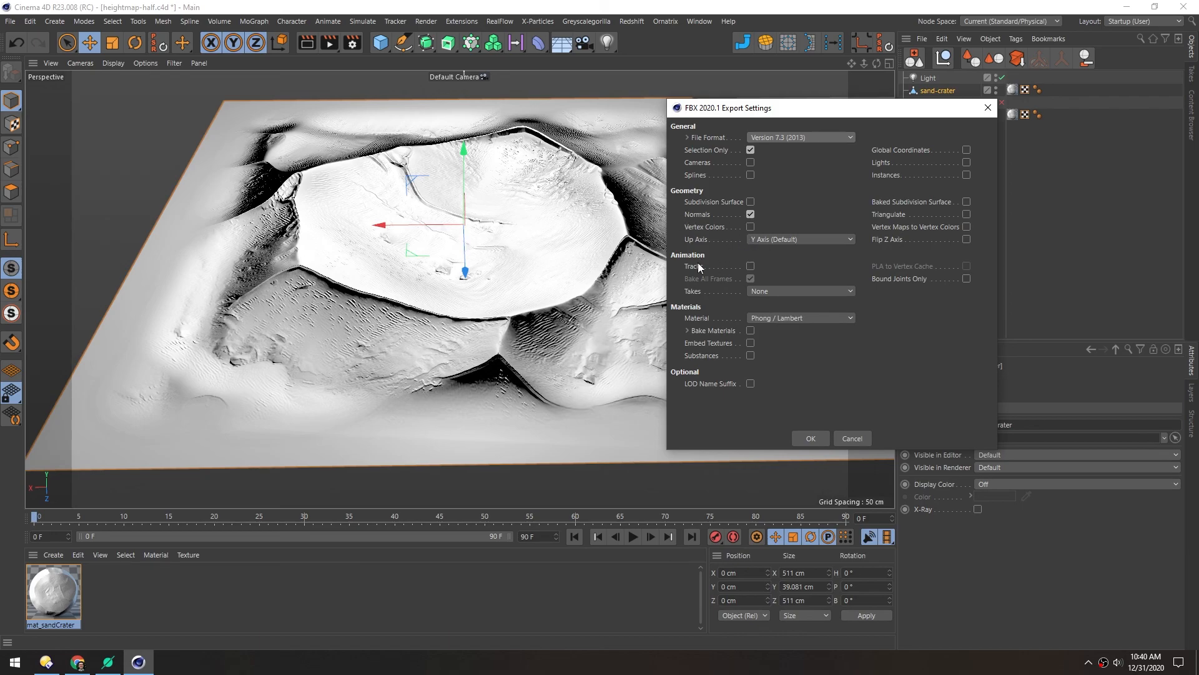
pyautogui.click(810, 438)
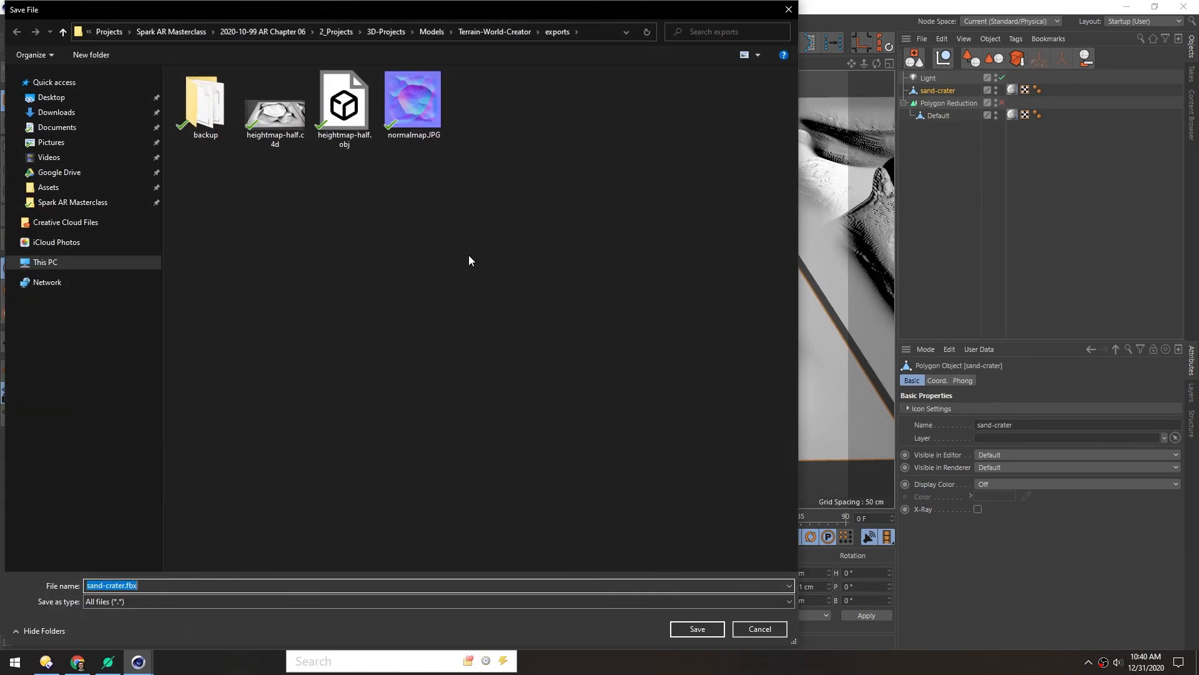
pyautogui.click(271, 592)
pyautogui.hotkey('ctrl', 'a')
pyautogui.write('sandCrater_001')
pyautogui.press('Return')
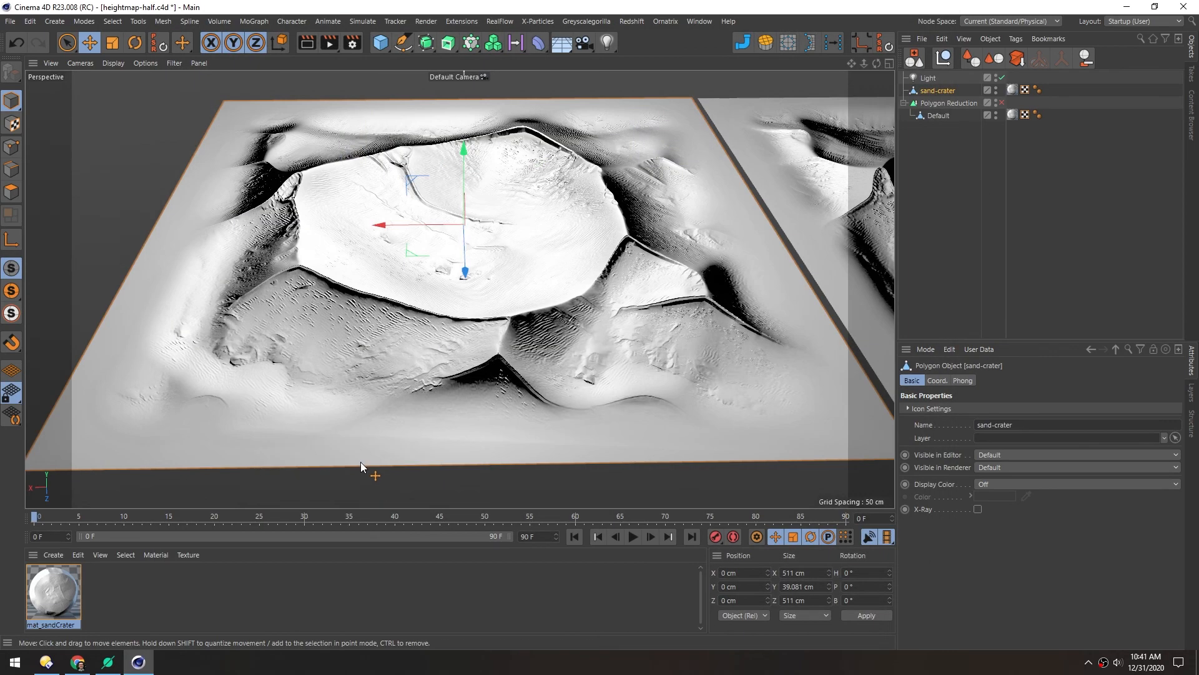